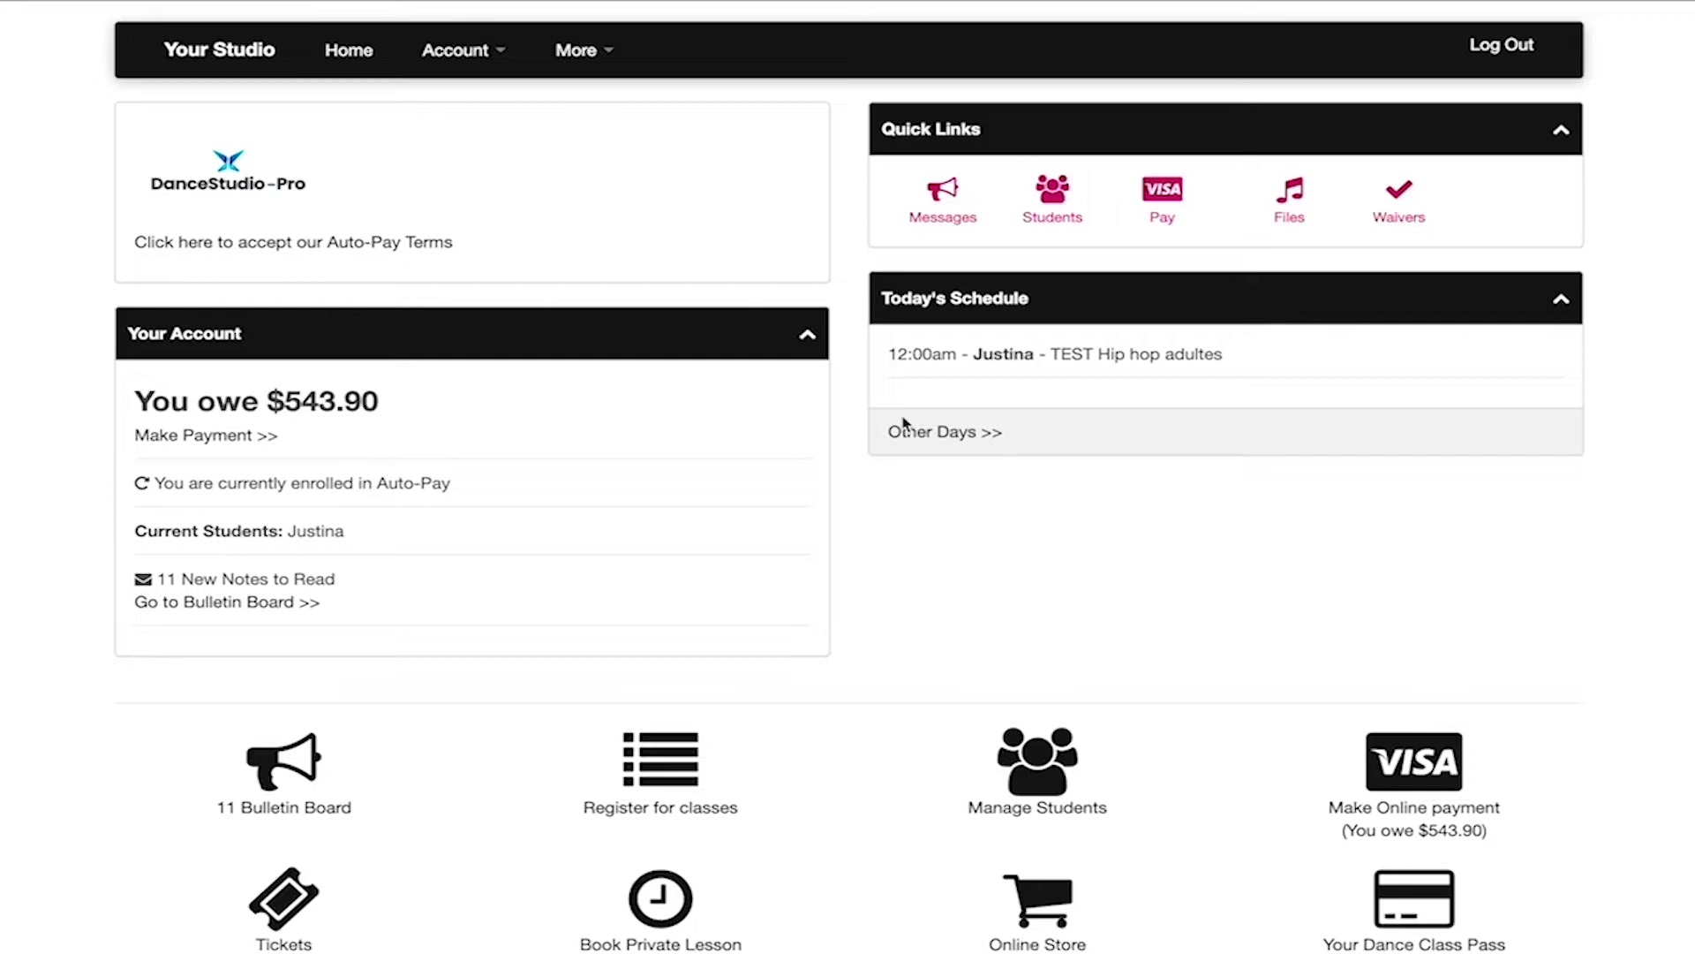
Highlight the Your Account heading and the current students entry on the dashboard, then clear them.
{"action": "left_click_drag", "start_coordinate": [254, 343], "coordinate": [125, 335]}
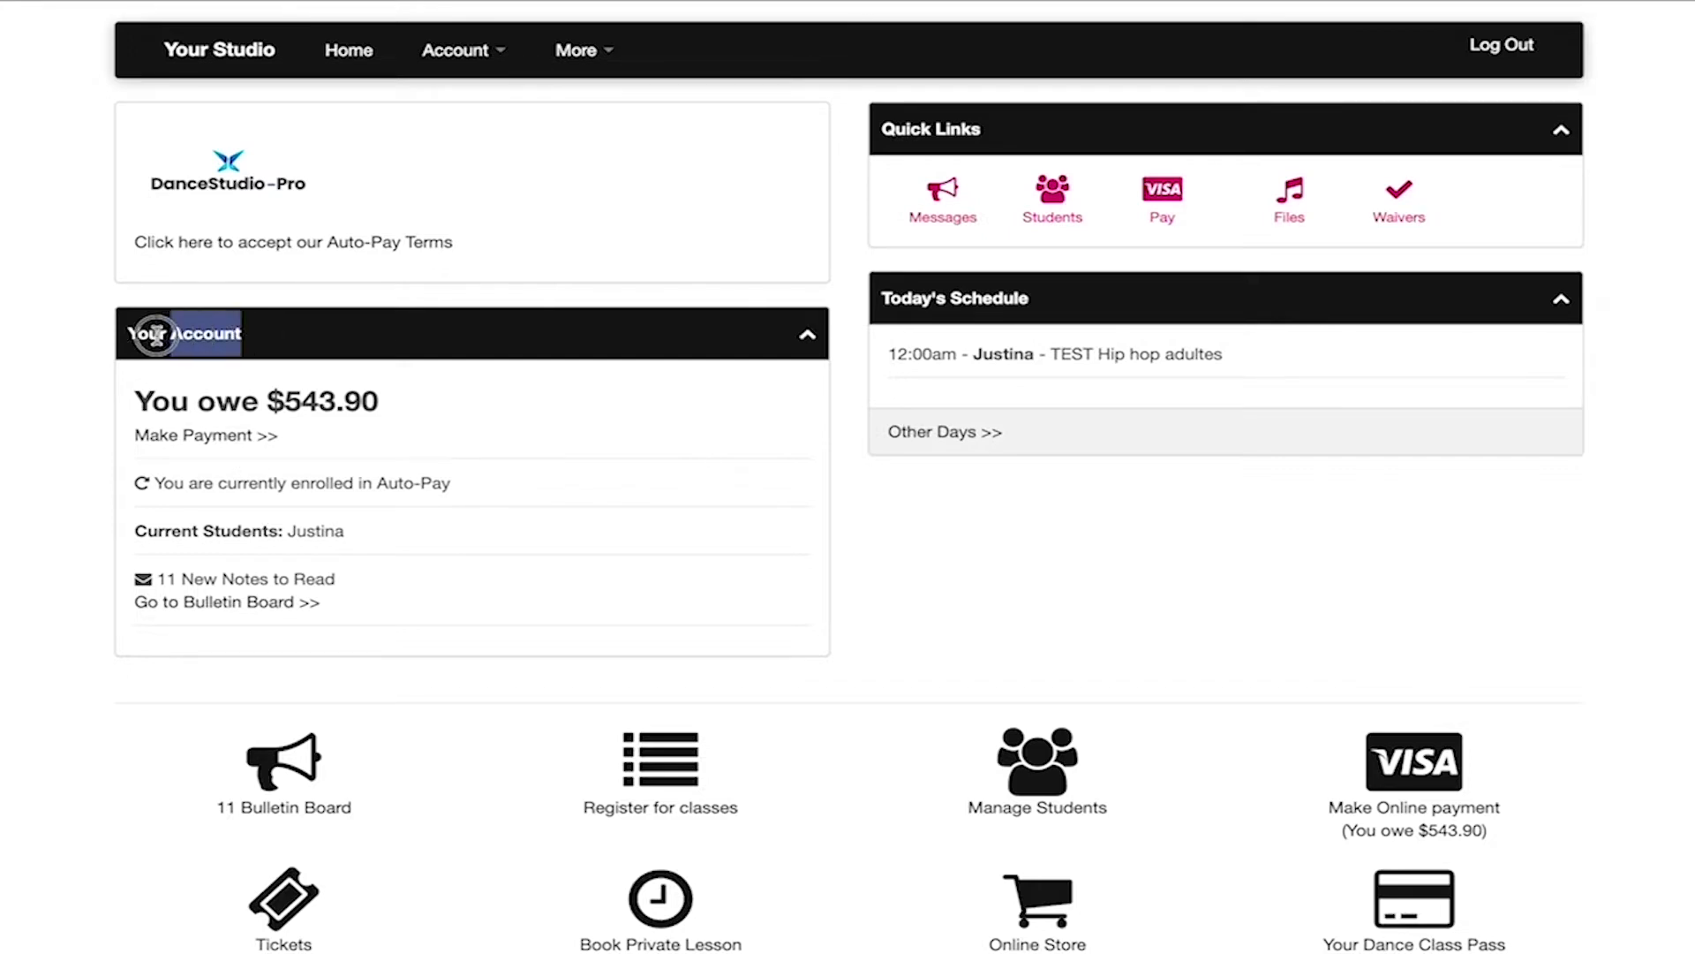
{"action": "left_click", "coordinate": [91, 348]}
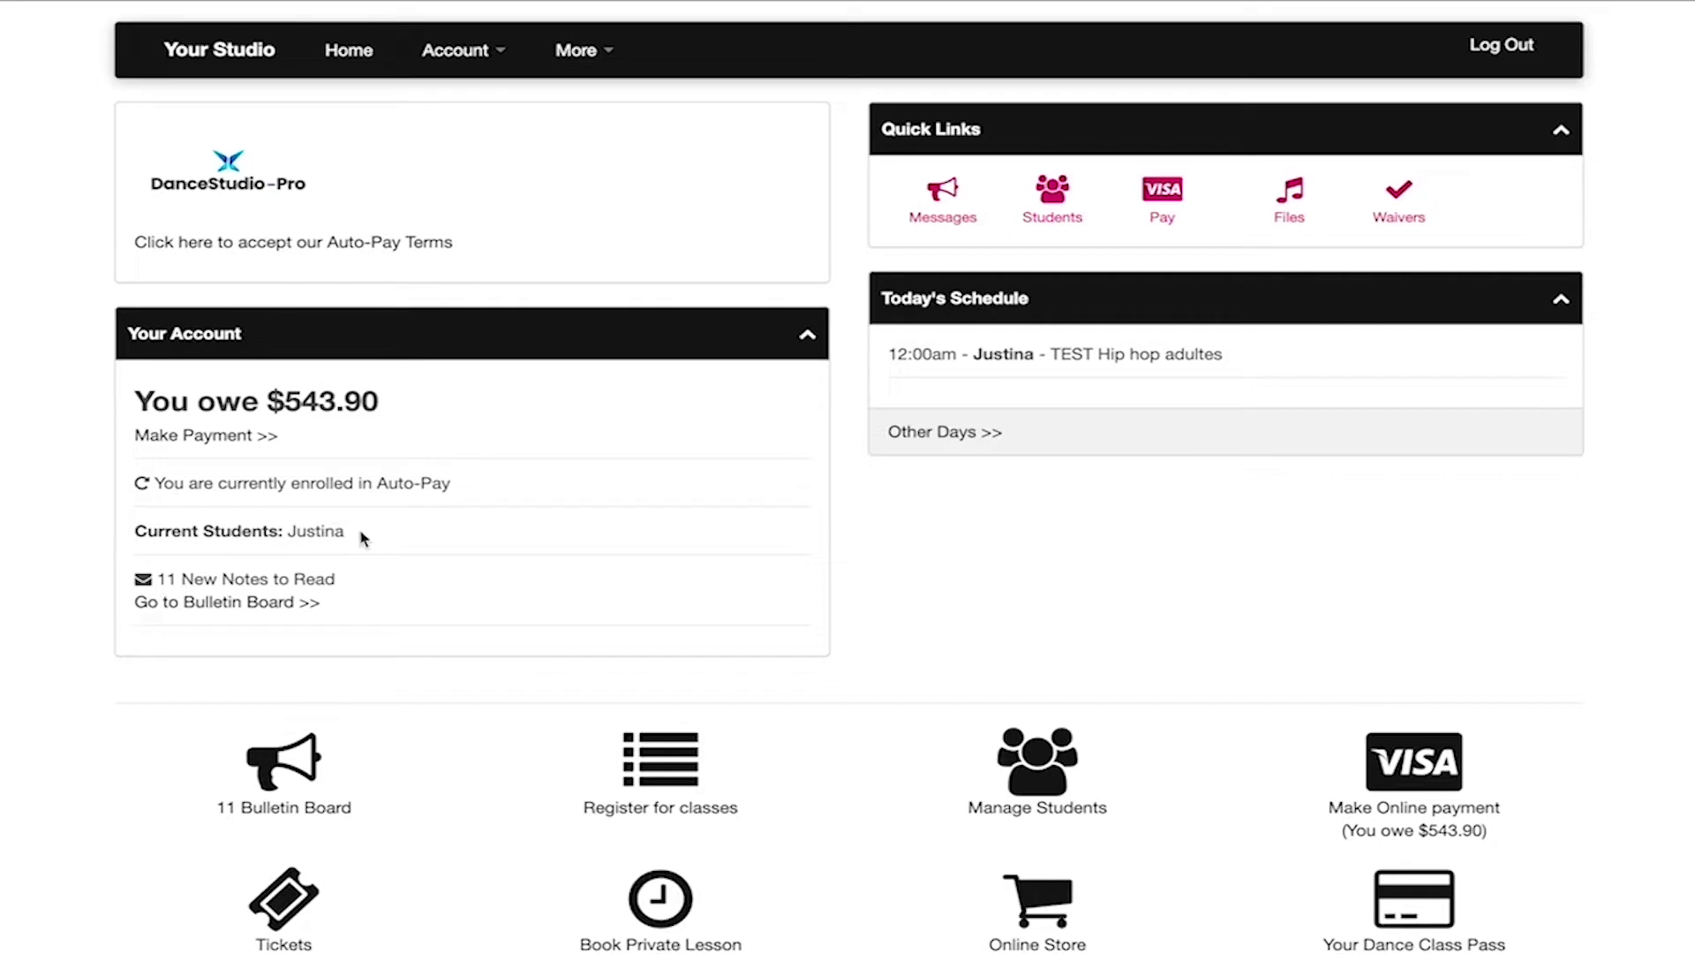
{"action": "left_click_drag", "start_coordinate": [362, 537], "coordinate": [124, 542]}
{"action": "left_click", "coordinate": [121, 545]}
Visit the bulletin board news and the class registration page, returning to the dashboard each time.
{"action": "scroll", "coordinate": [1063, 533], "scroll_direction": "down", "scroll_amount": 4}
{"action": "scroll", "coordinate": [1066, 537], "scroll_direction": "down", "scroll_amount": 2}
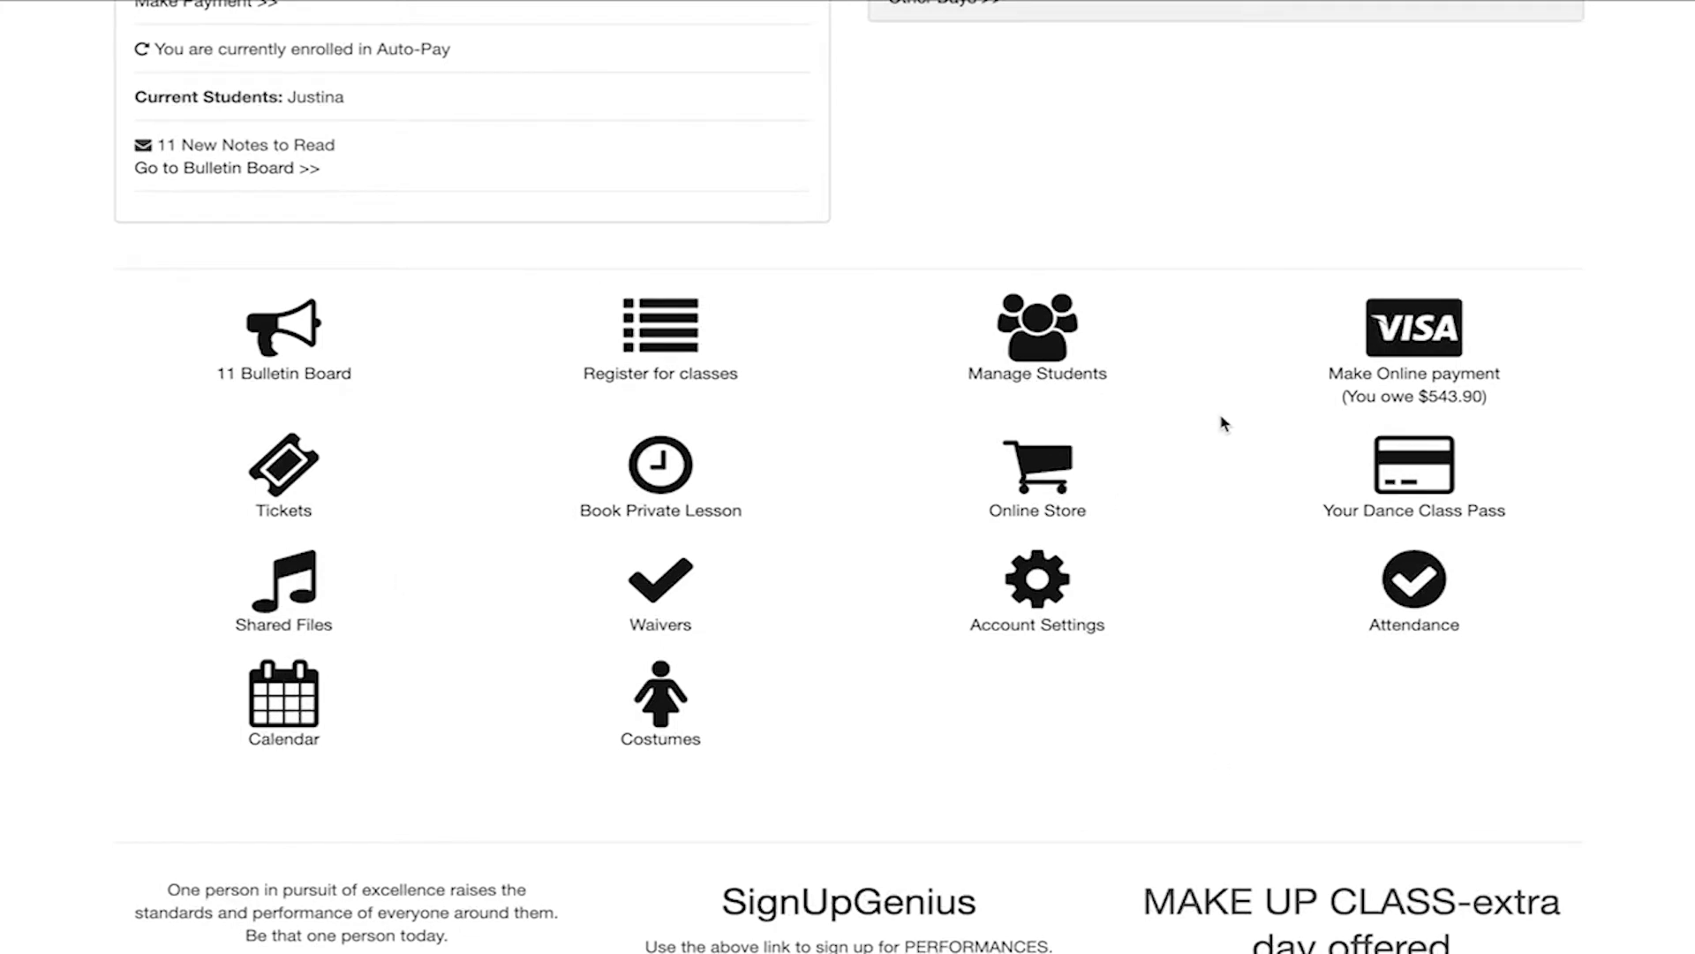
{"action": "left_click", "coordinate": [263, 334]}
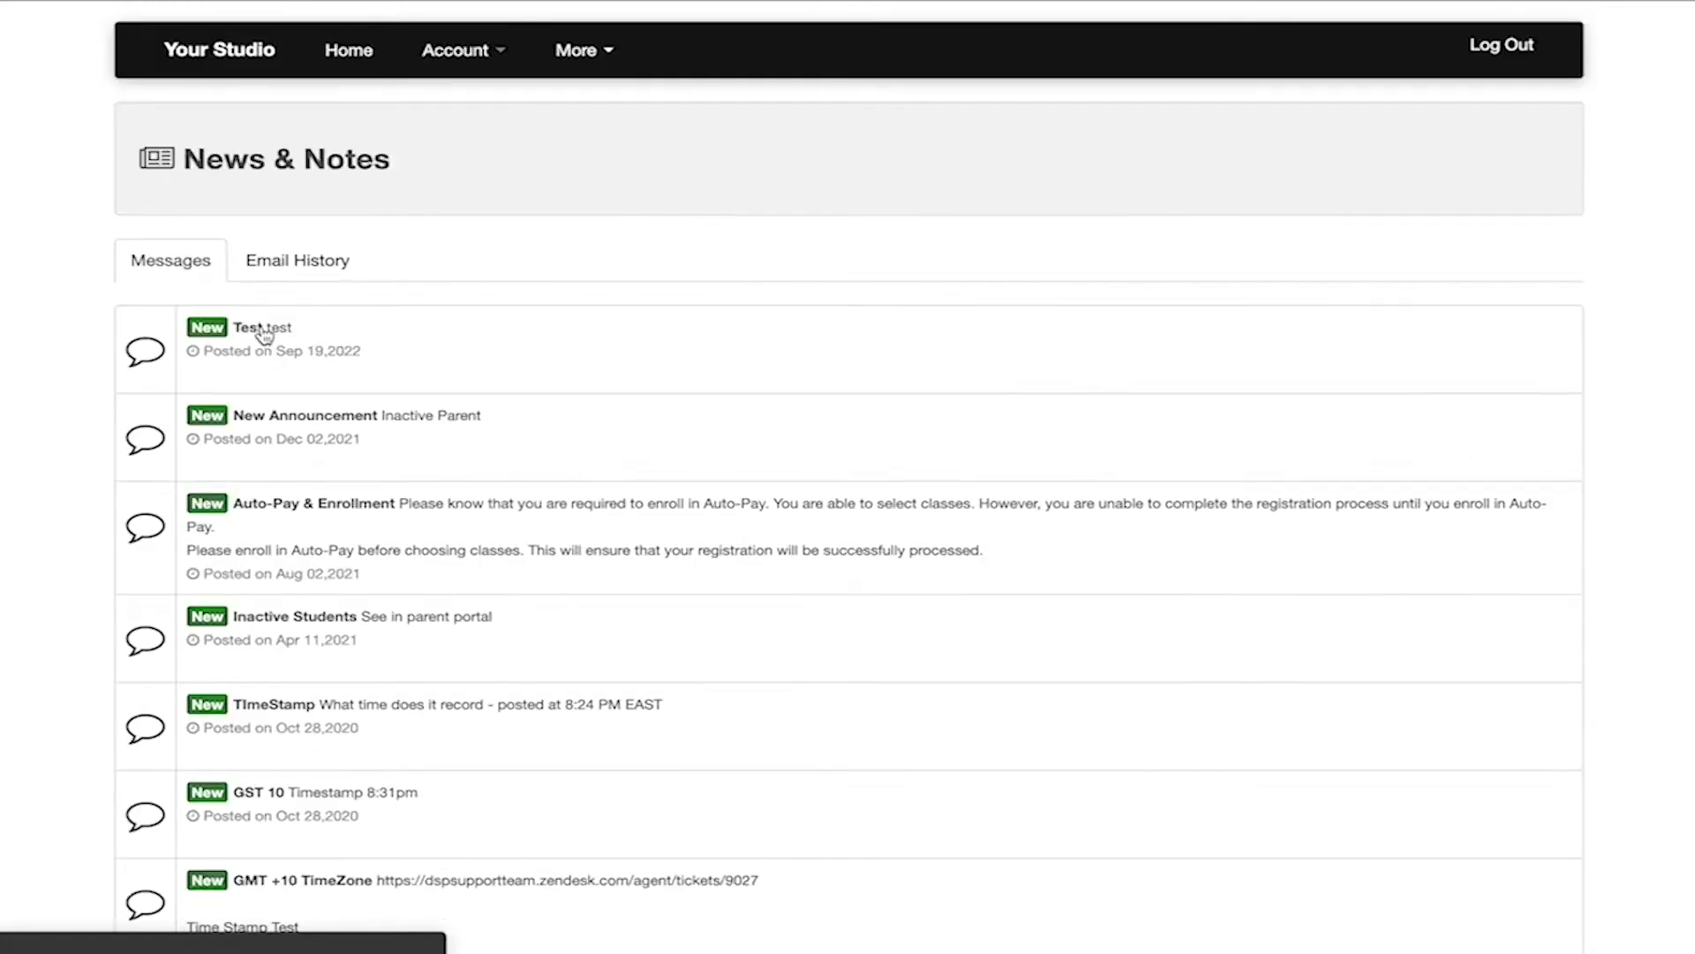
{"action": "left_click", "coordinate": [246, 66]}
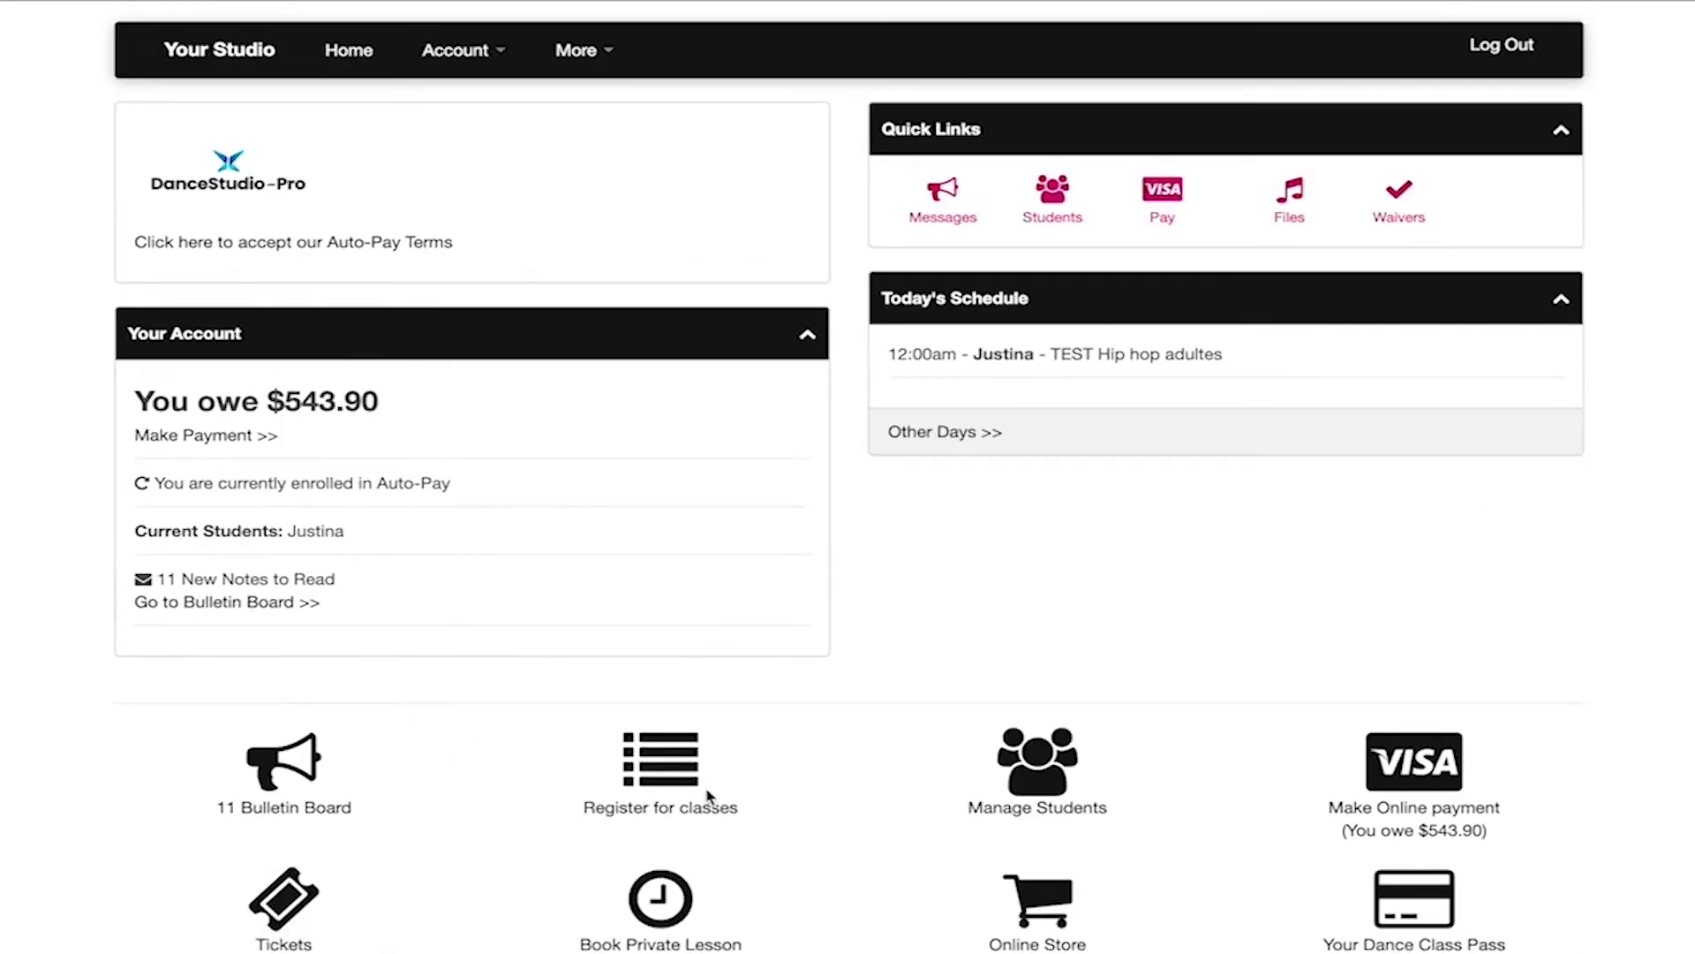
{"action": "left_click", "coordinate": [671, 779]}
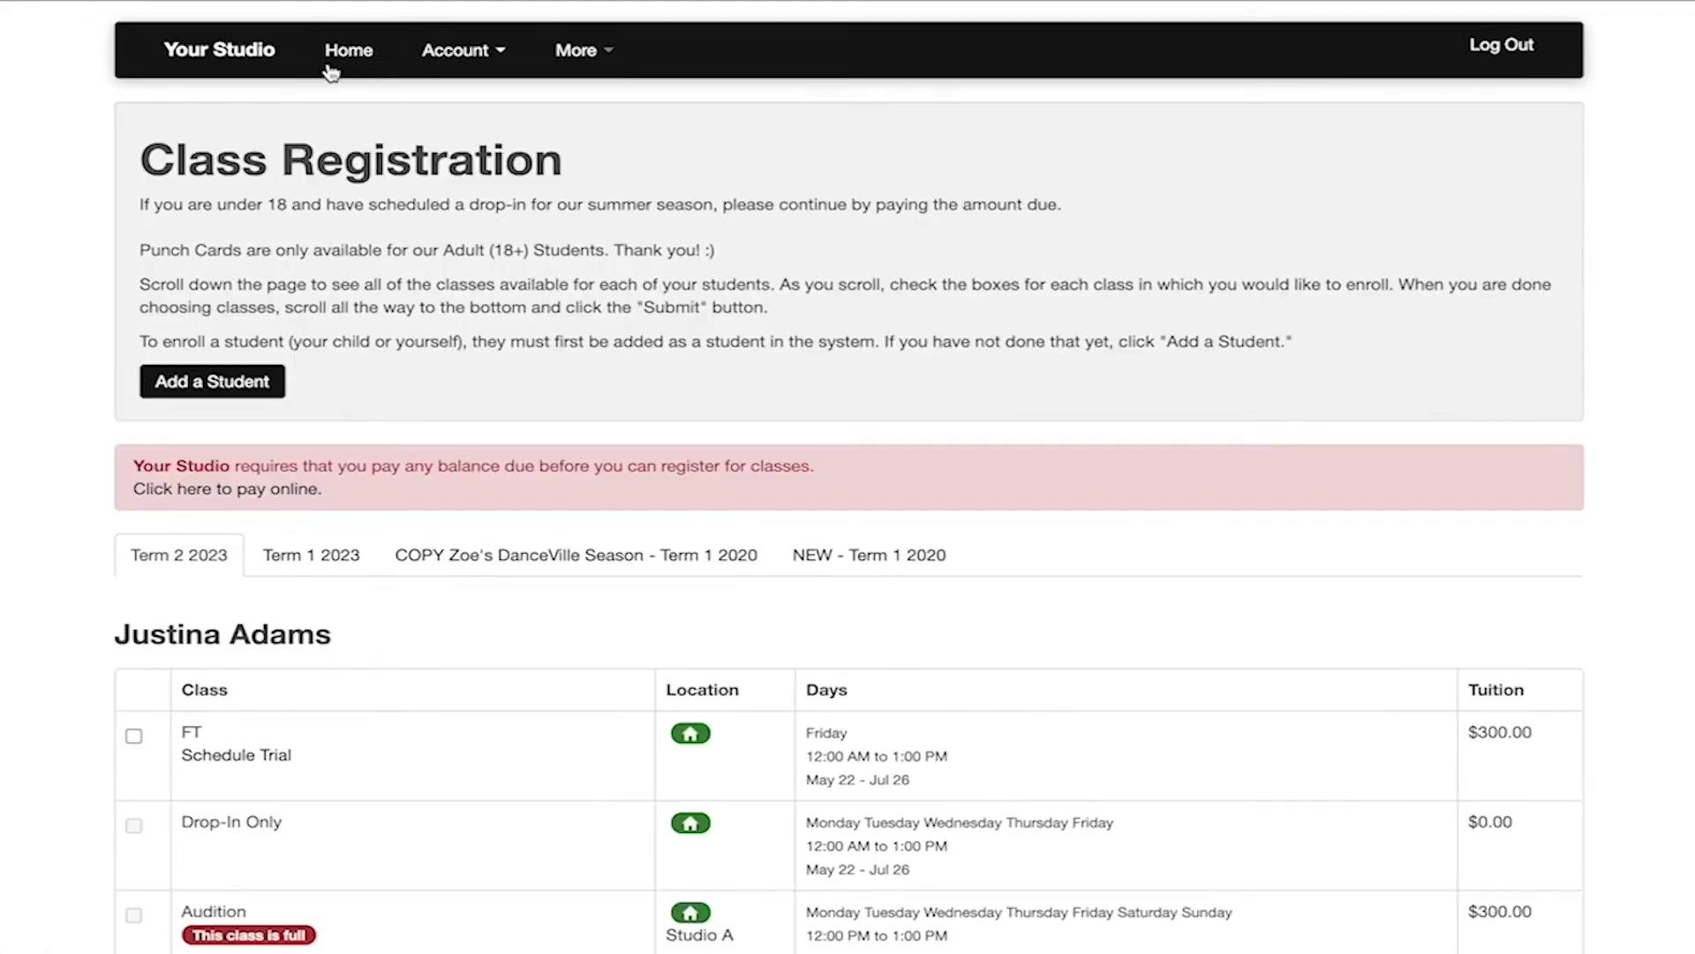
{"action": "left_click", "coordinate": [253, 50]}
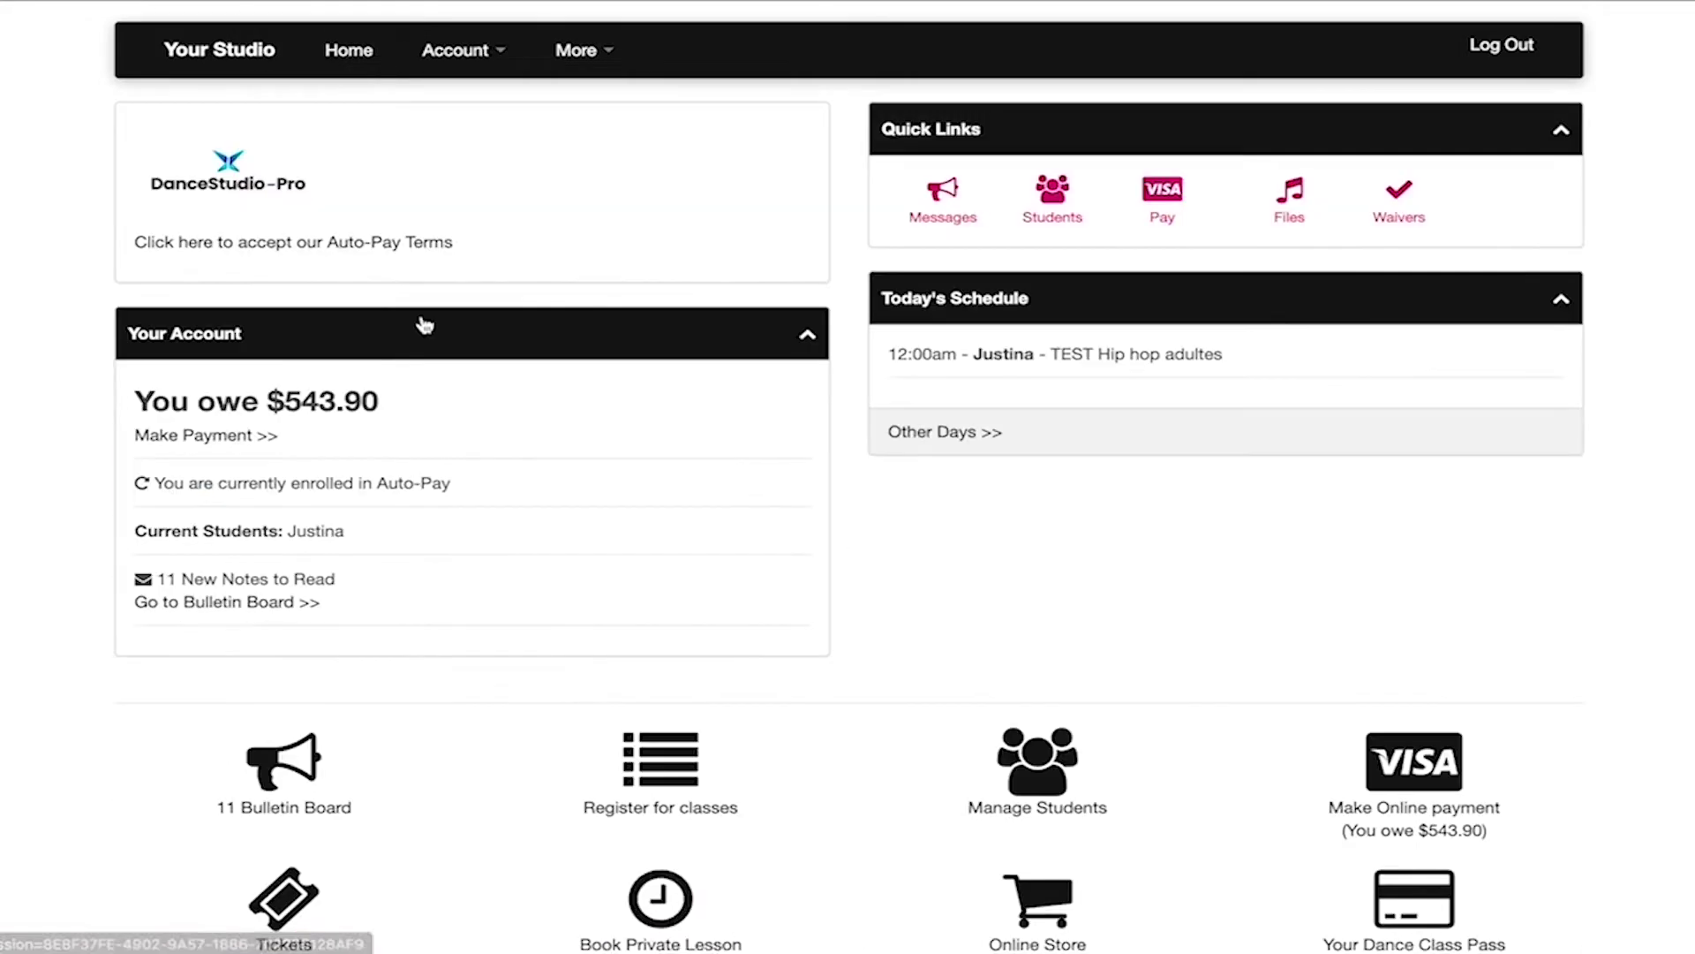
View the My Students list and the online balance payment page from the dashboard.
{"action": "left_click", "coordinate": [1029, 788]}
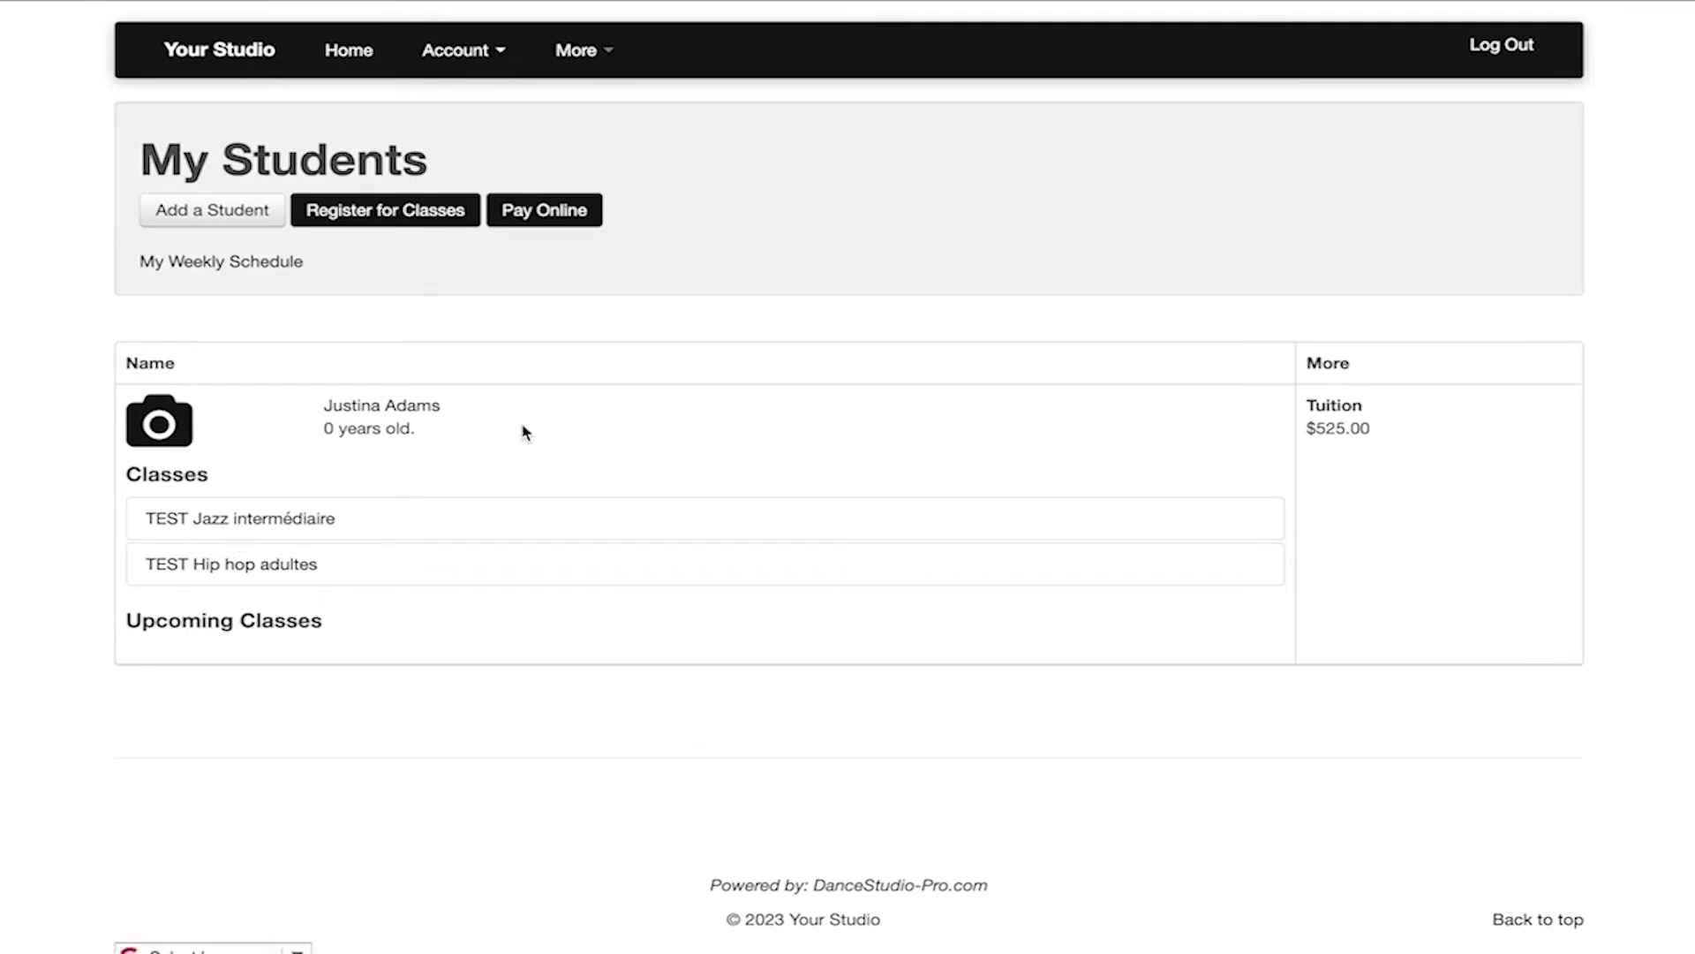
{"action": "left_click", "coordinate": [198, 51]}
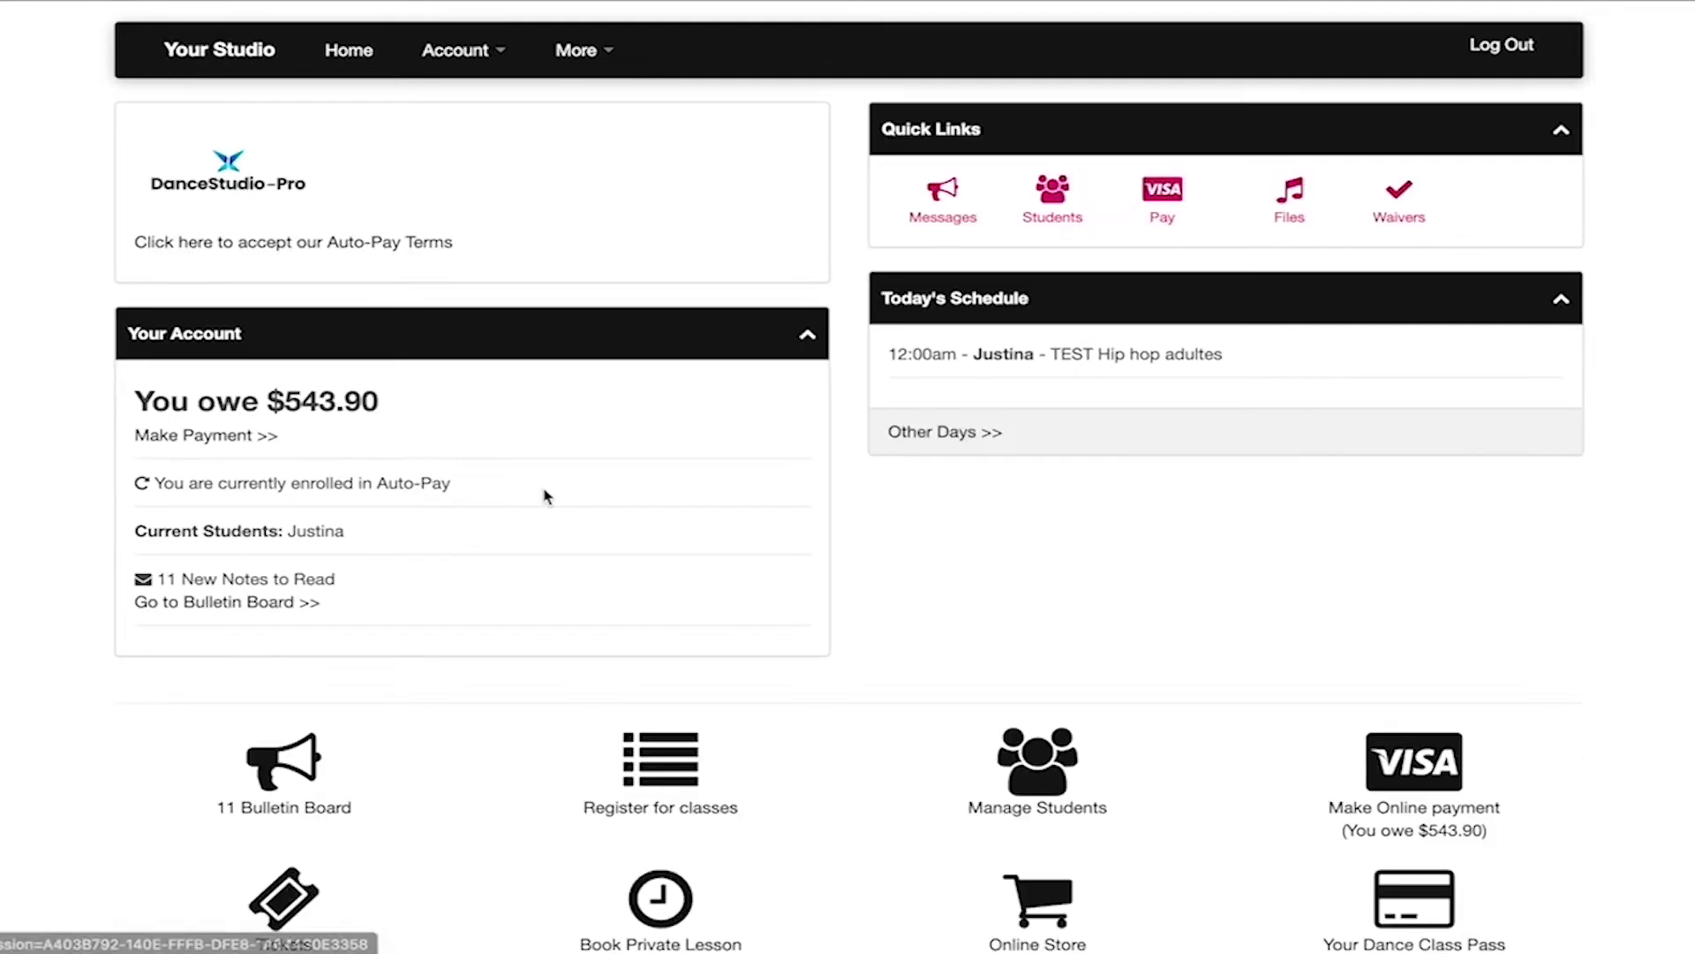
{"action": "left_click", "coordinate": [1430, 782]}
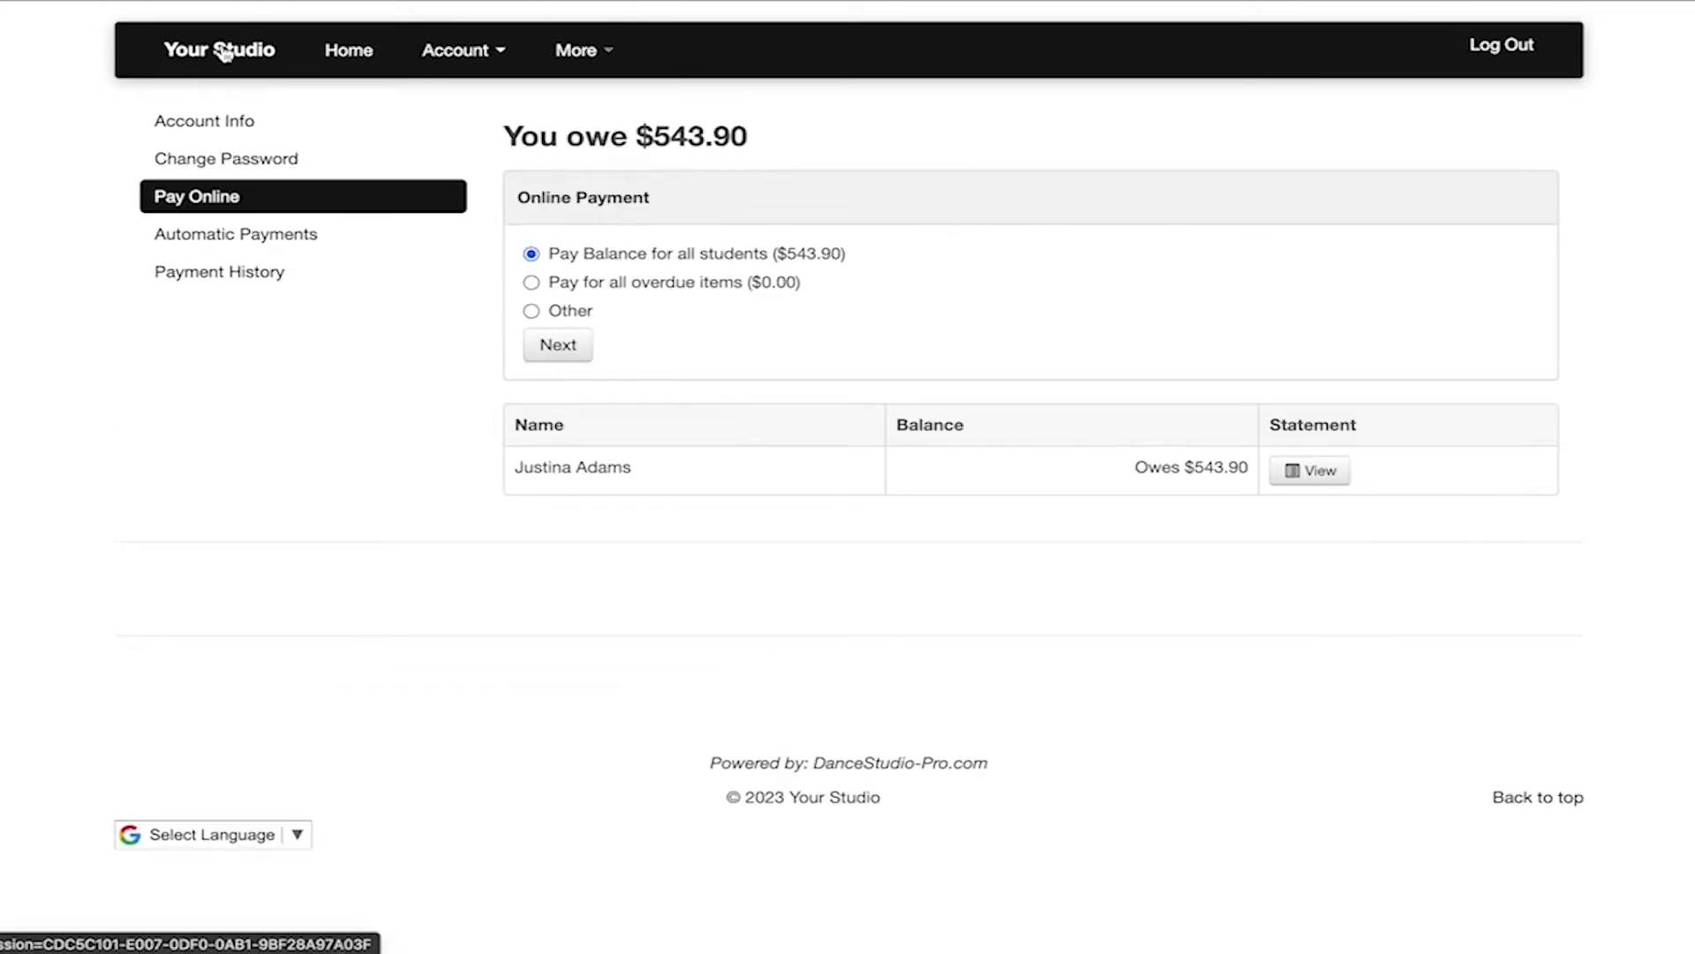
{"action": "left_click", "coordinate": [223, 53]}
Look at the online tickets page and the private lesson booking page.
{"action": "scroll", "coordinate": [649, 653], "scroll_direction": "down", "scroll_amount": 4}
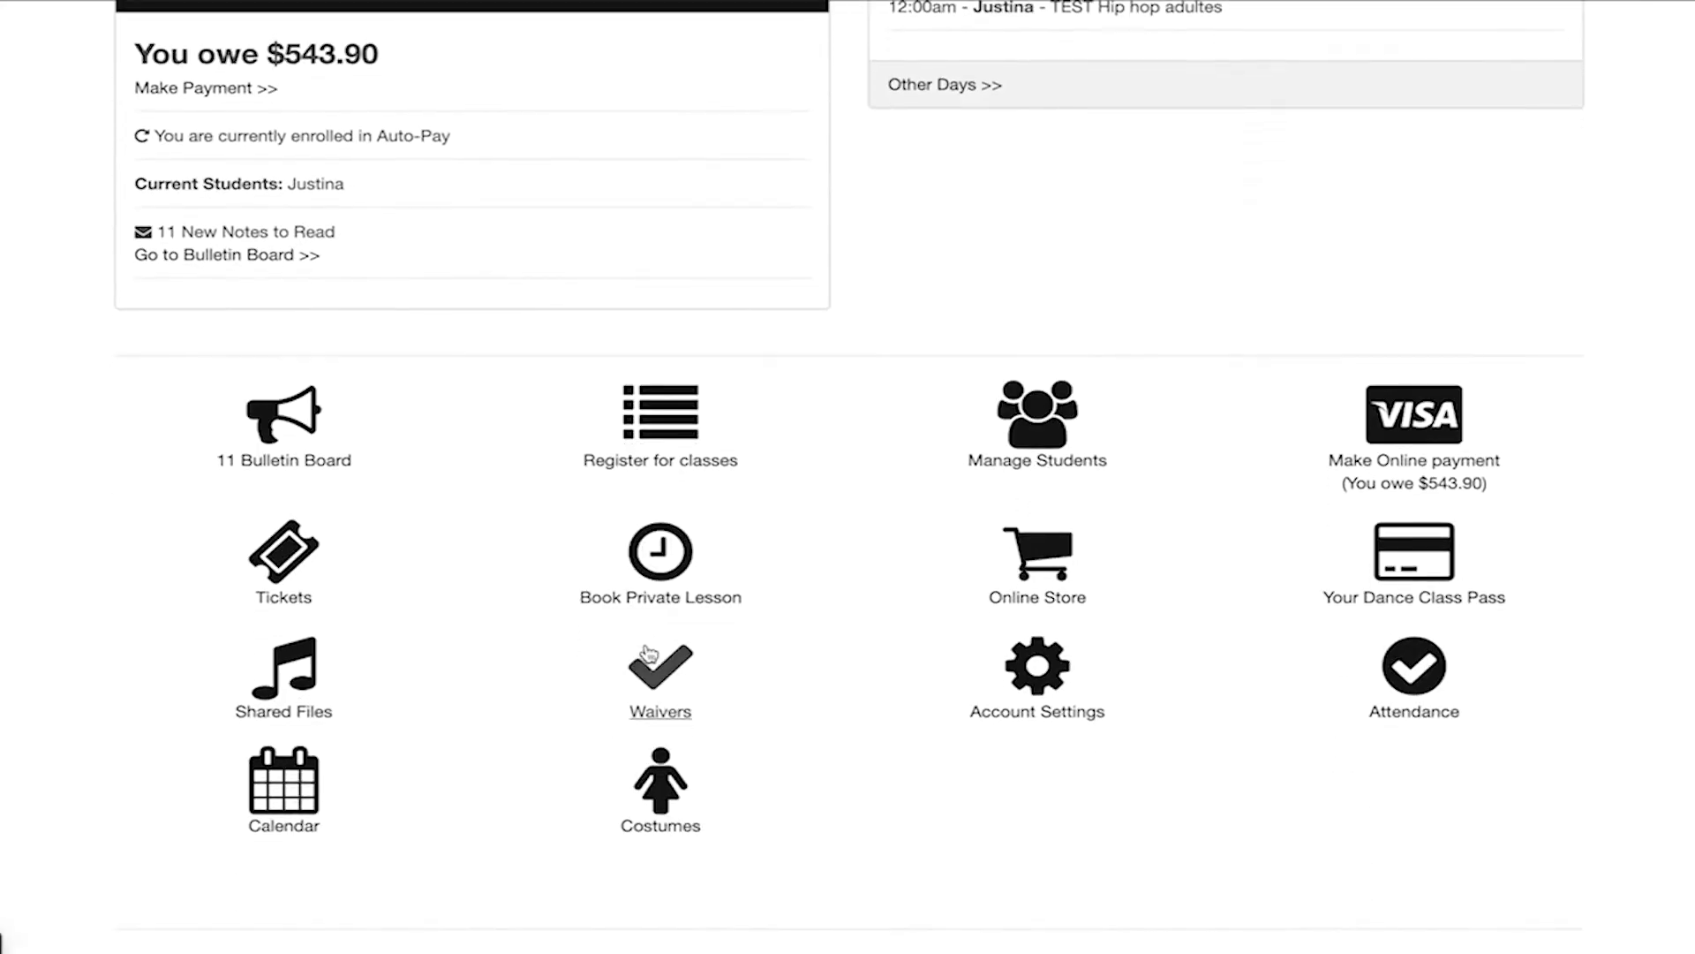
{"action": "left_click", "coordinate": [284, 591]}
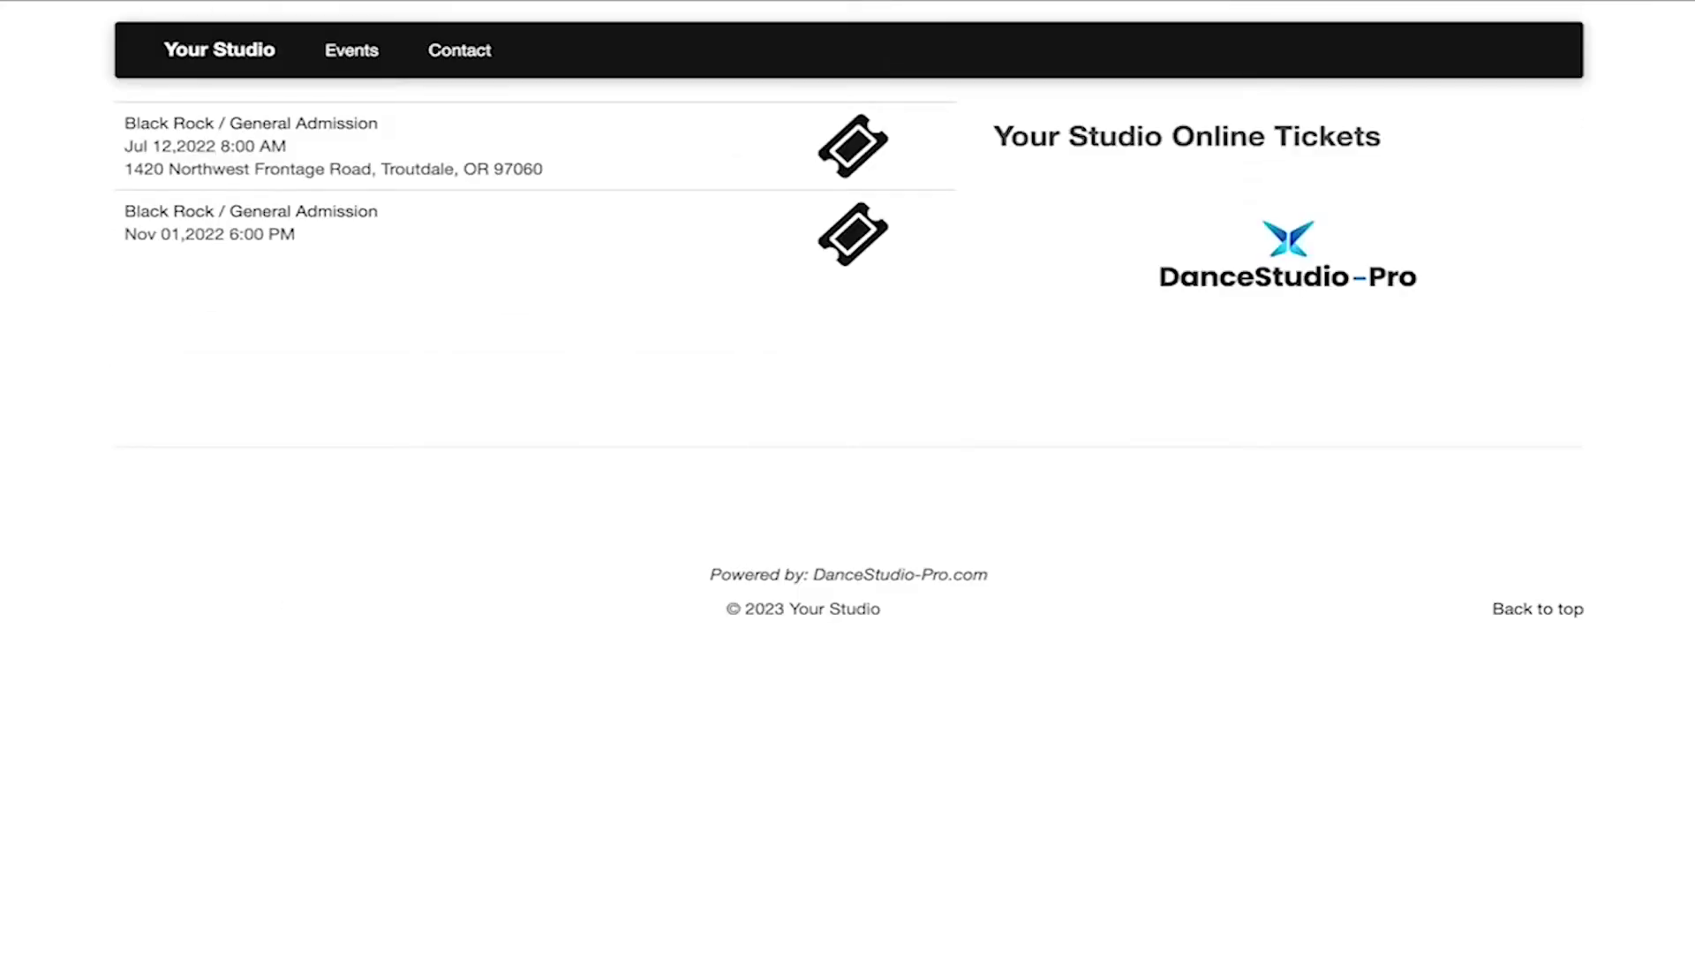
{"action": "left_click", "coordinate": [232, 65]}
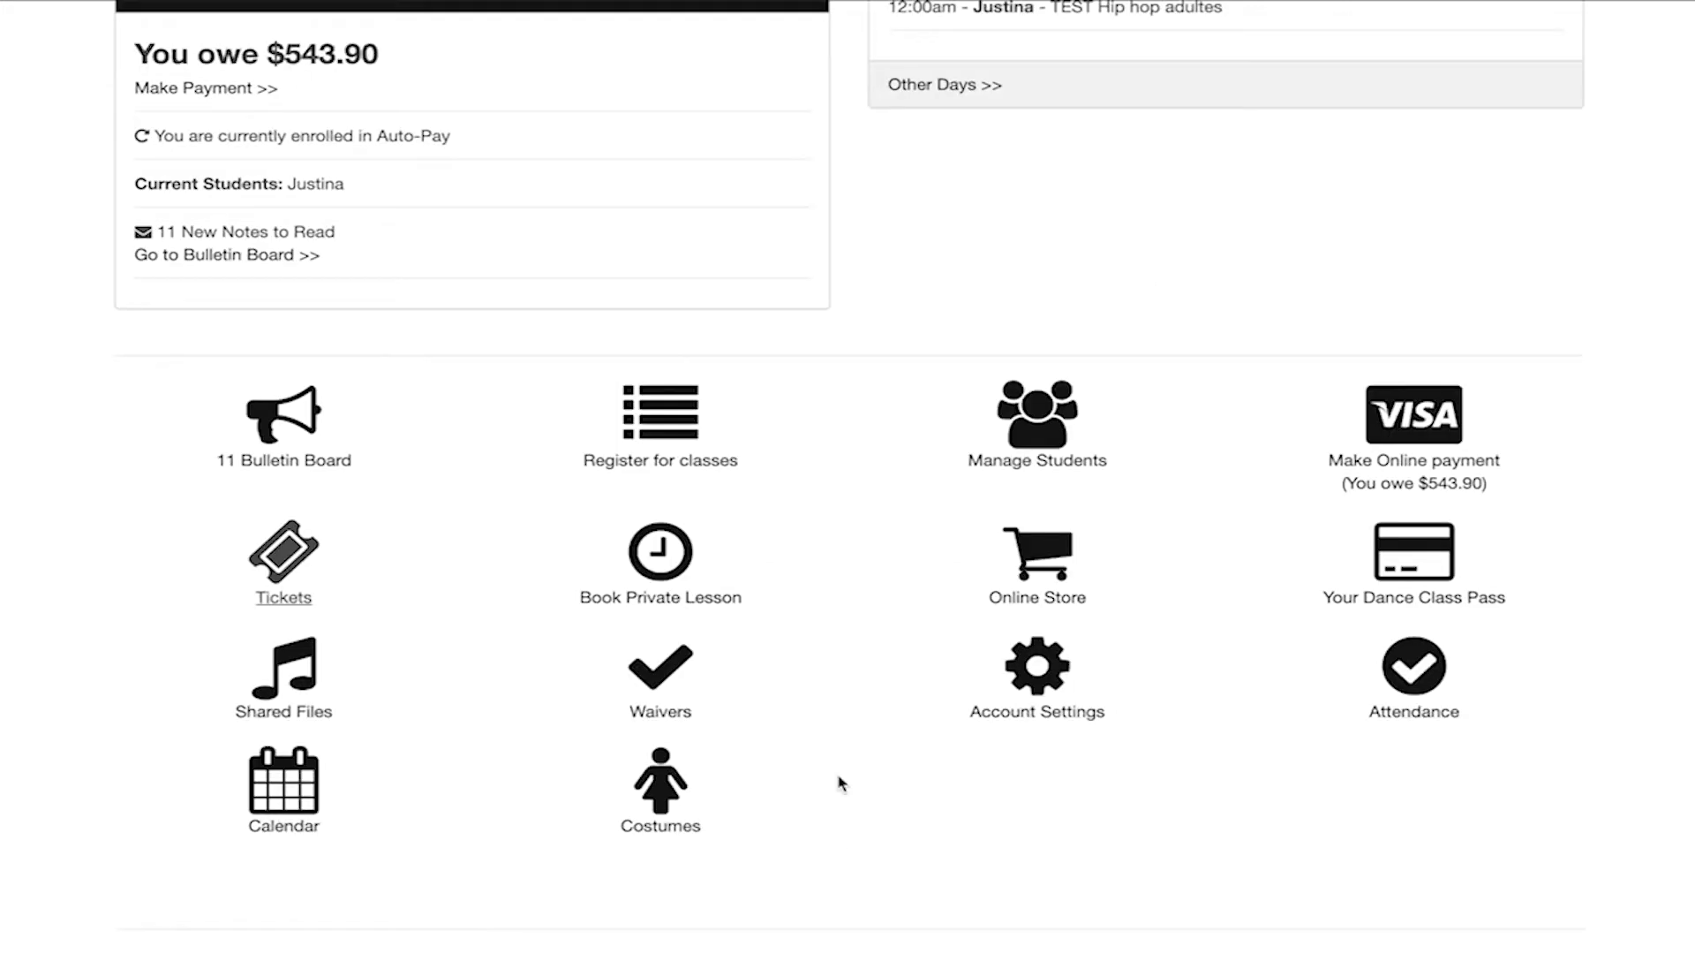
{"action": "left_click", "coordinate": [686, 590]}
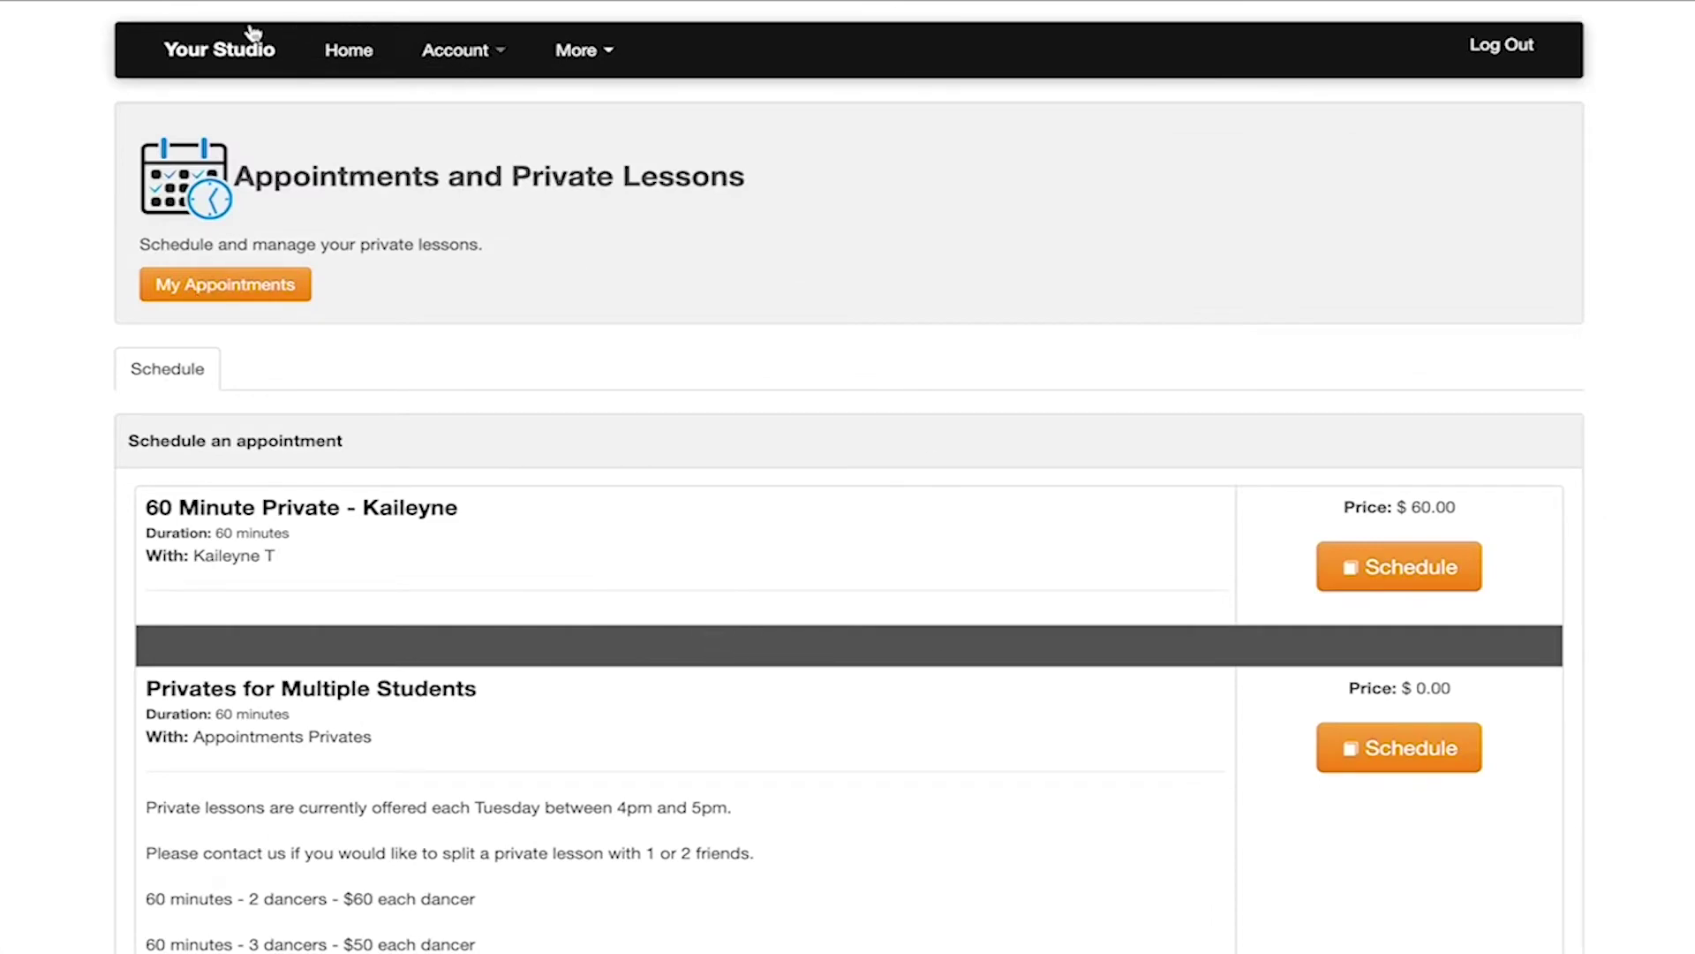
{"action": "left_click", "coordinate": [205, 53]}
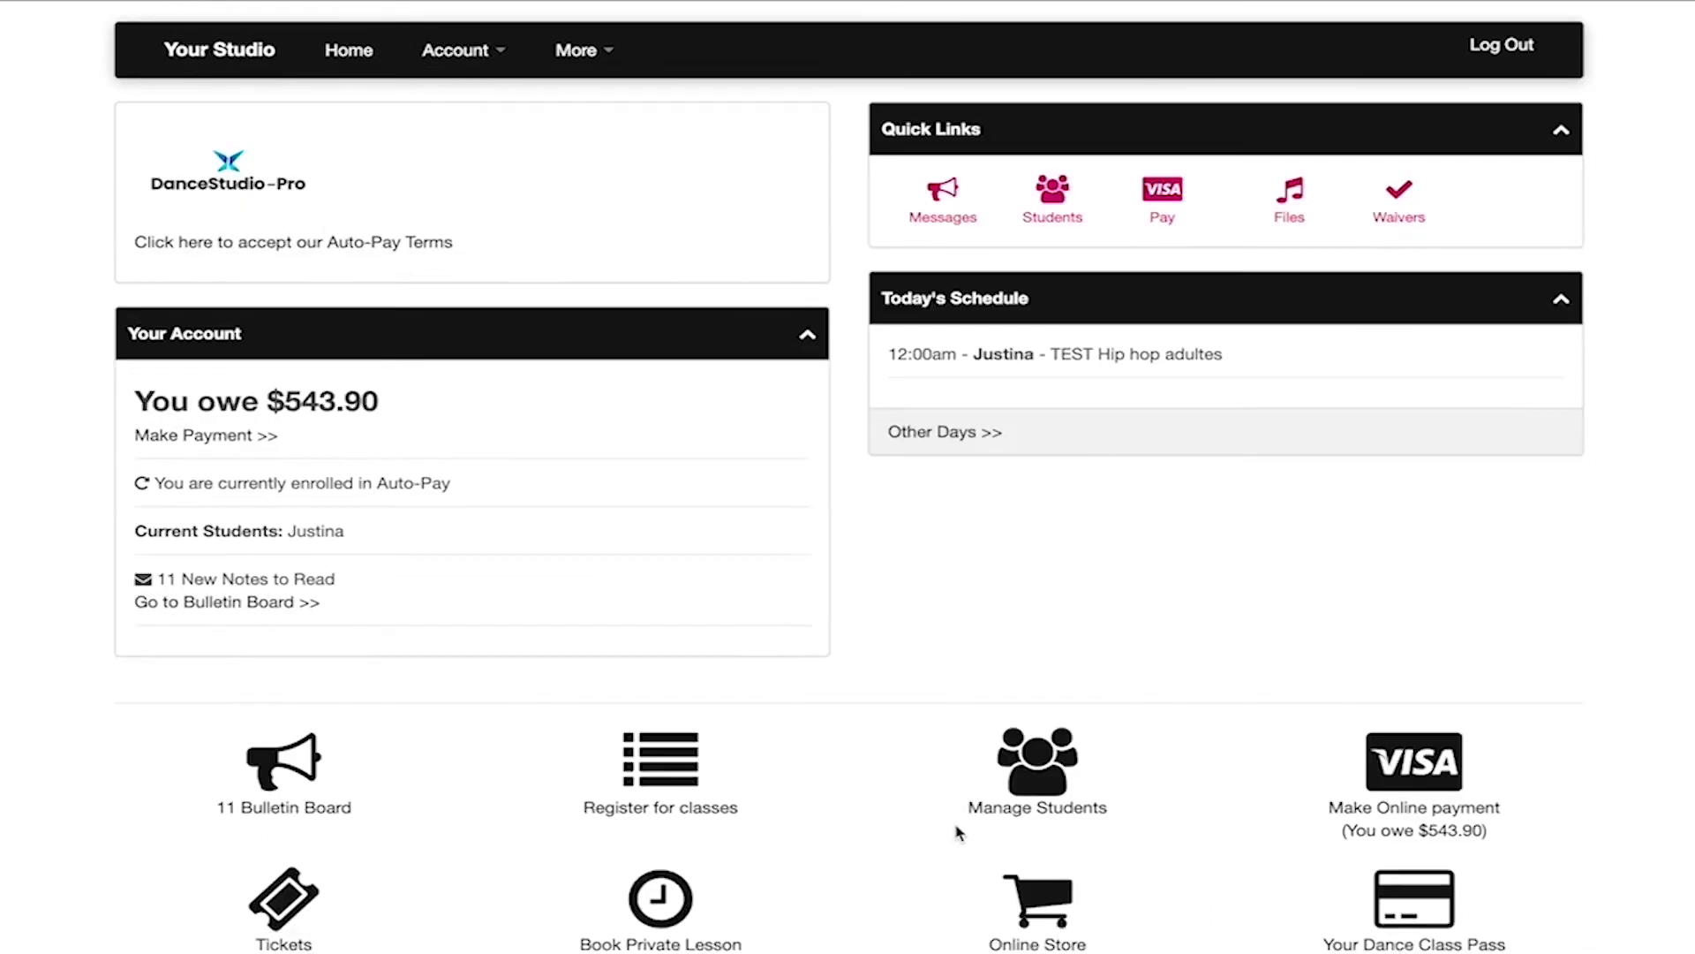
Browse the online store and the Your Dance Class Pass purchase page.
{"action": "scroll", "coordinate": [957, 824], "scroll_direction": "down", "scroll_amount": 2}
{"action": "left_click", "coordinate": [1025, 622]}
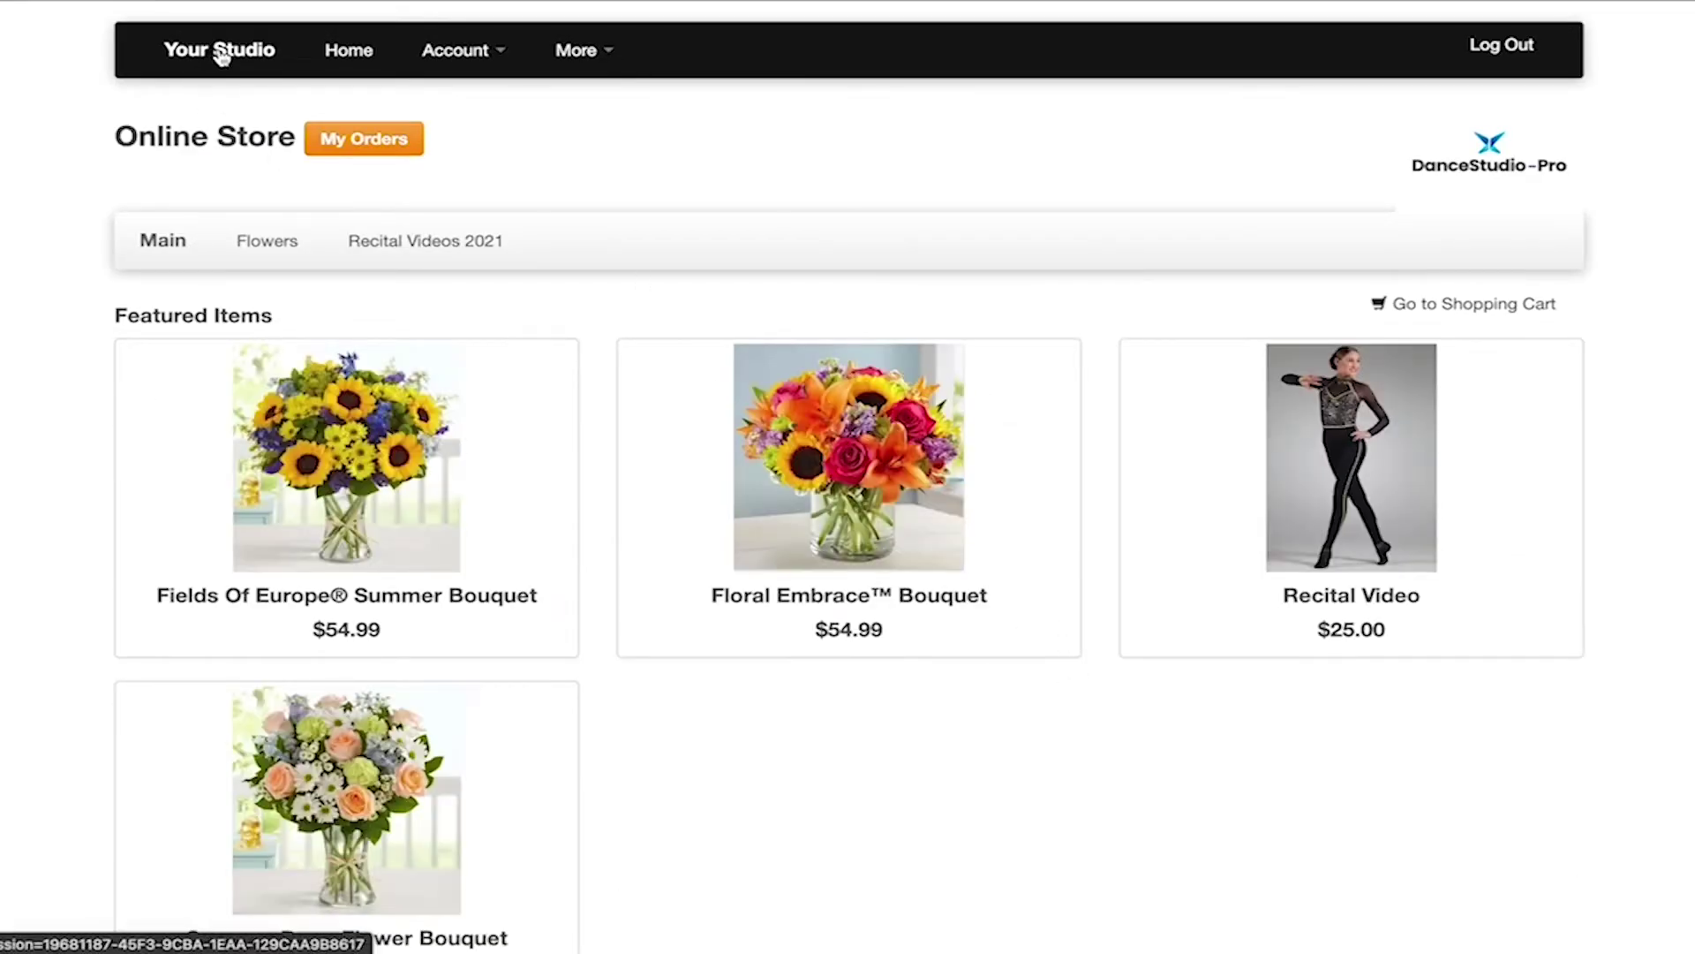
{"action": "left_click", "coordinate": [221, 55]}
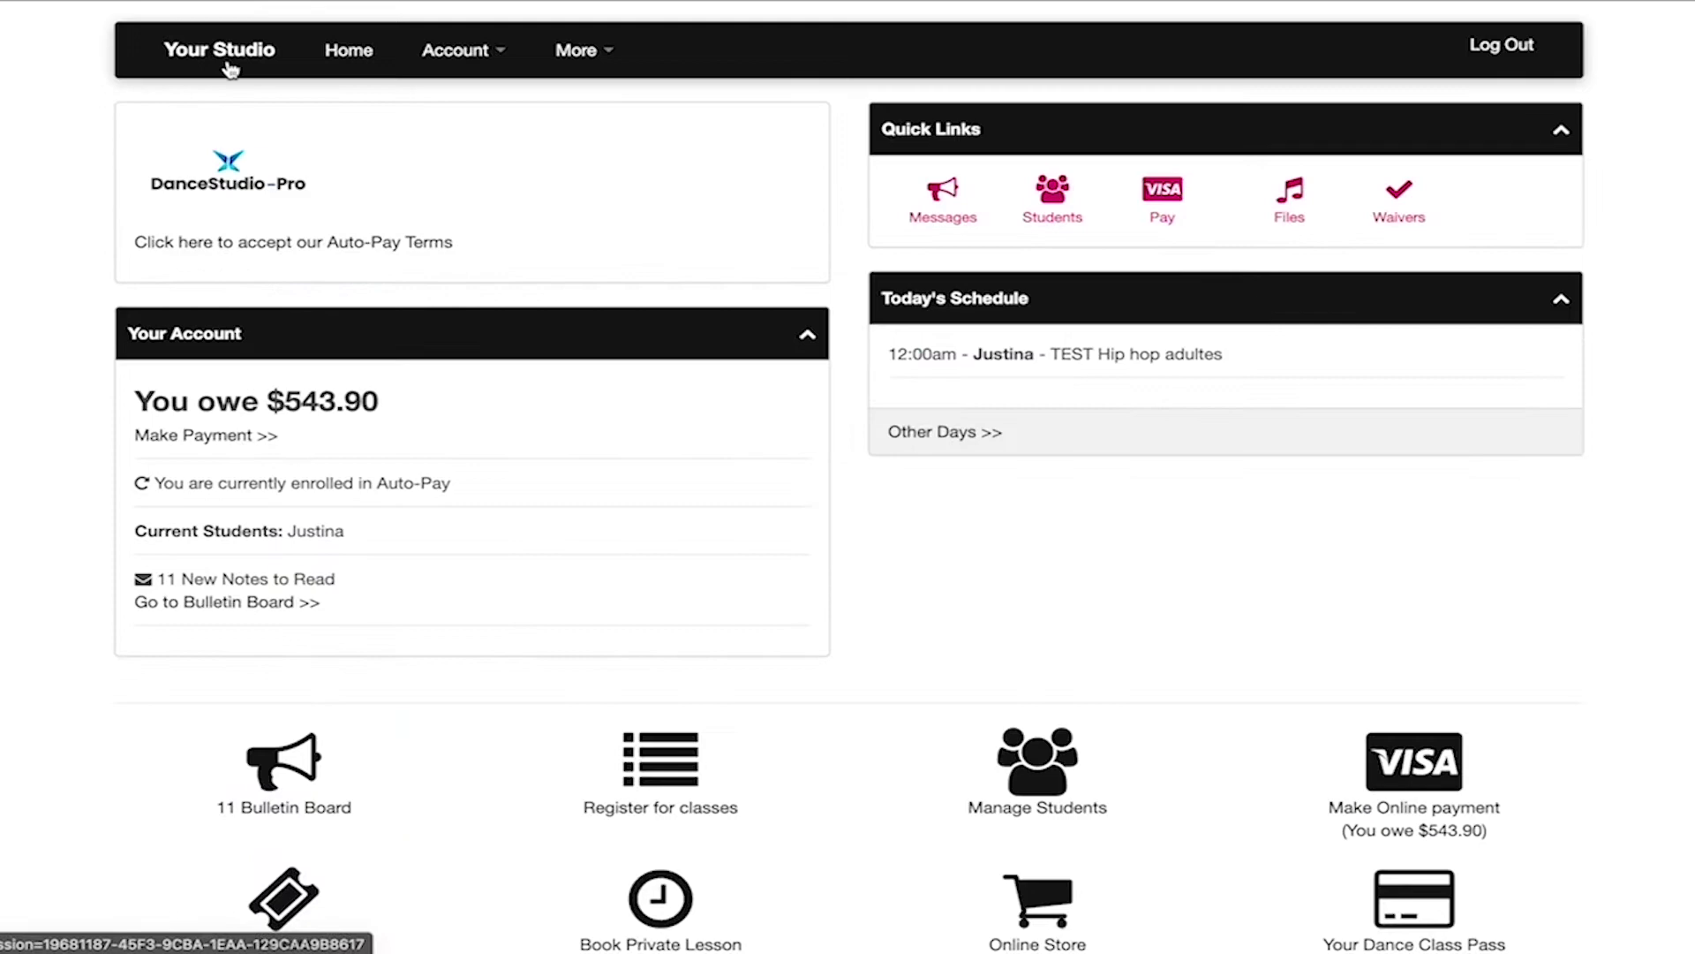
{"action": "scroll", "coordinate": [1306, 838], "scroll_direction": "down", "scroll_amount": 3}
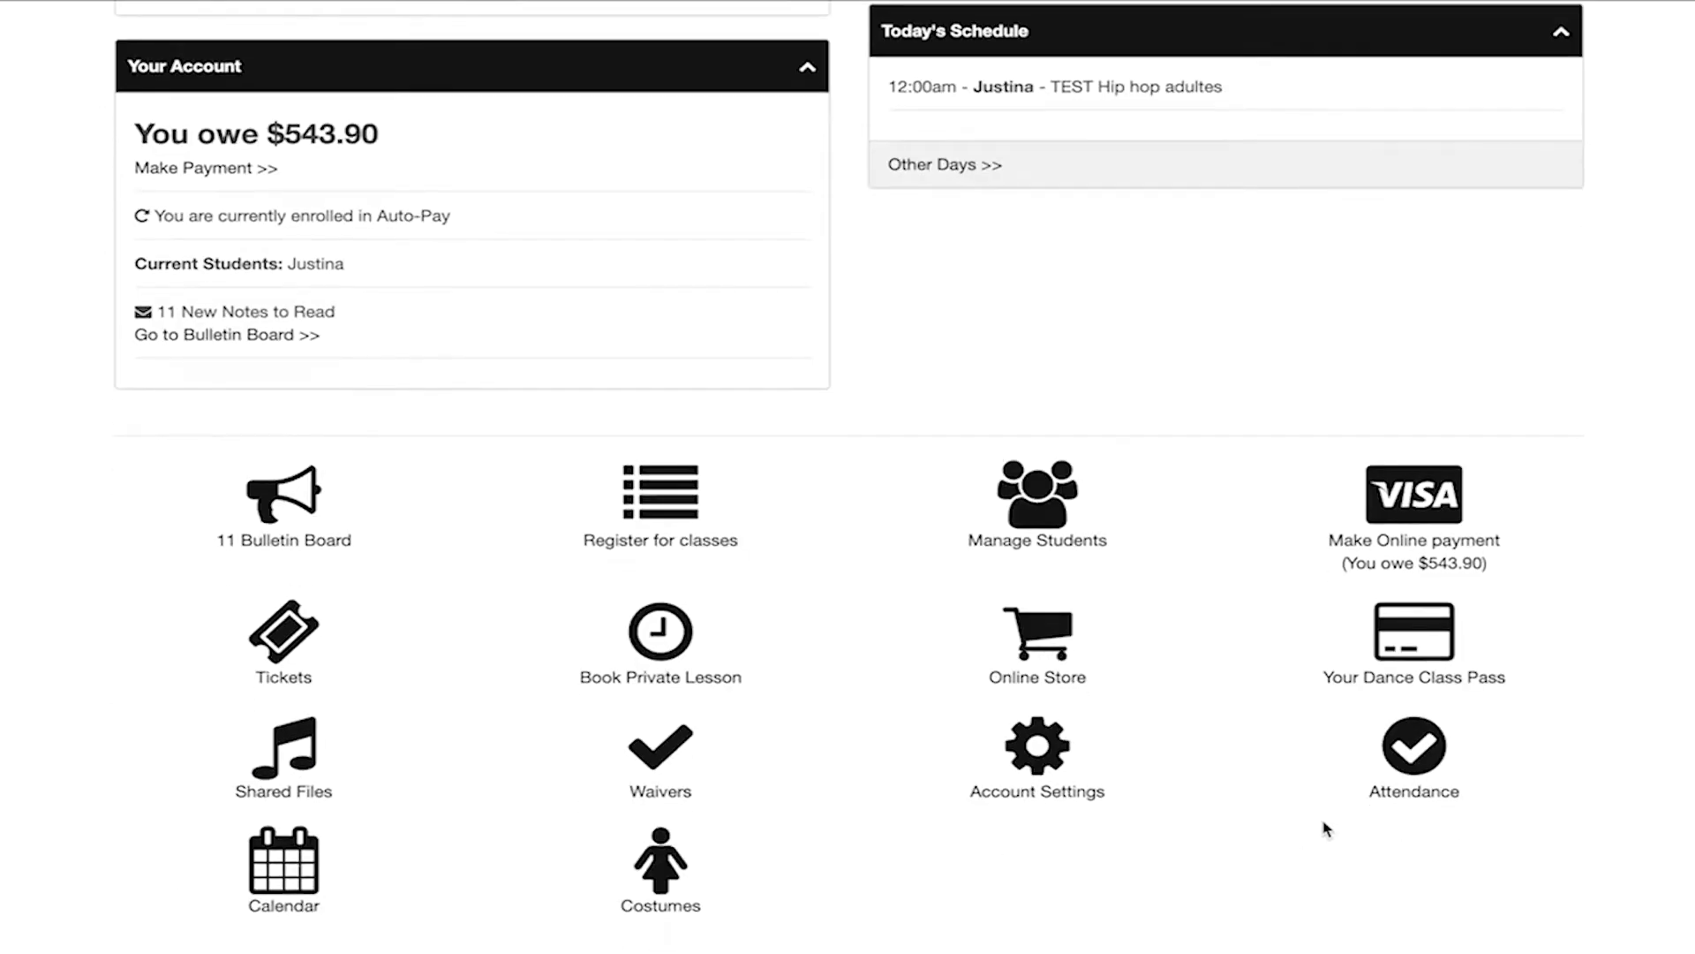
{"action": "left_click", "coordinate": [1423, 640]}
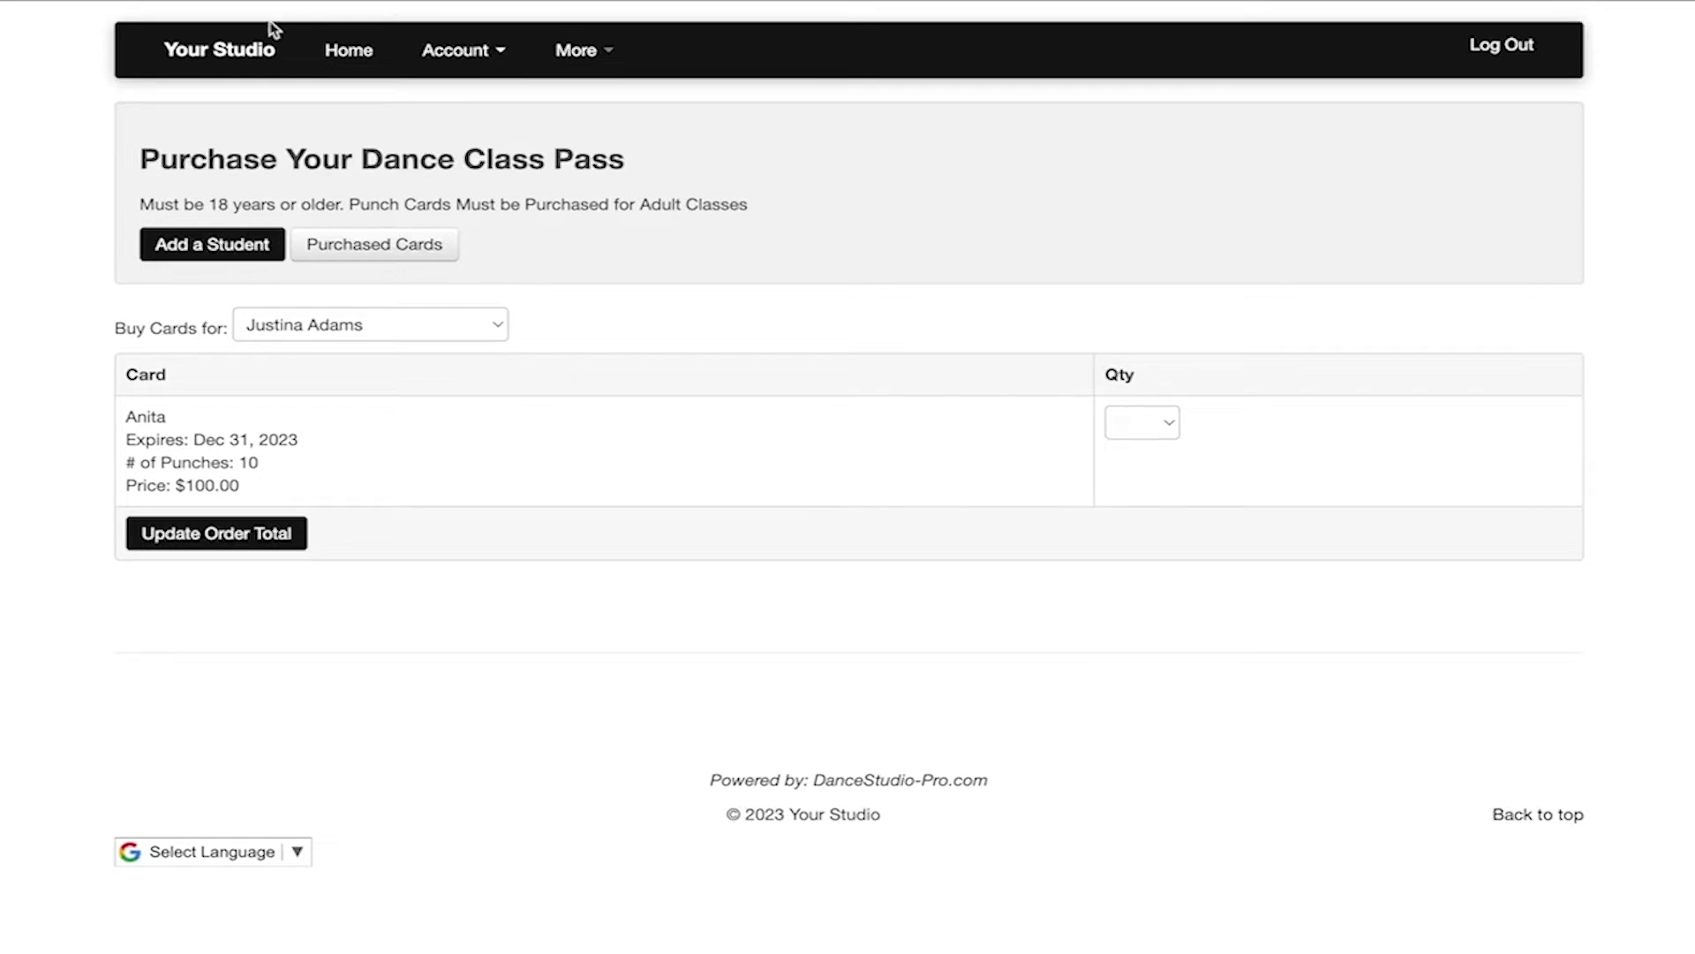
{"action": "left_click", "coordinate": [255, 51]}
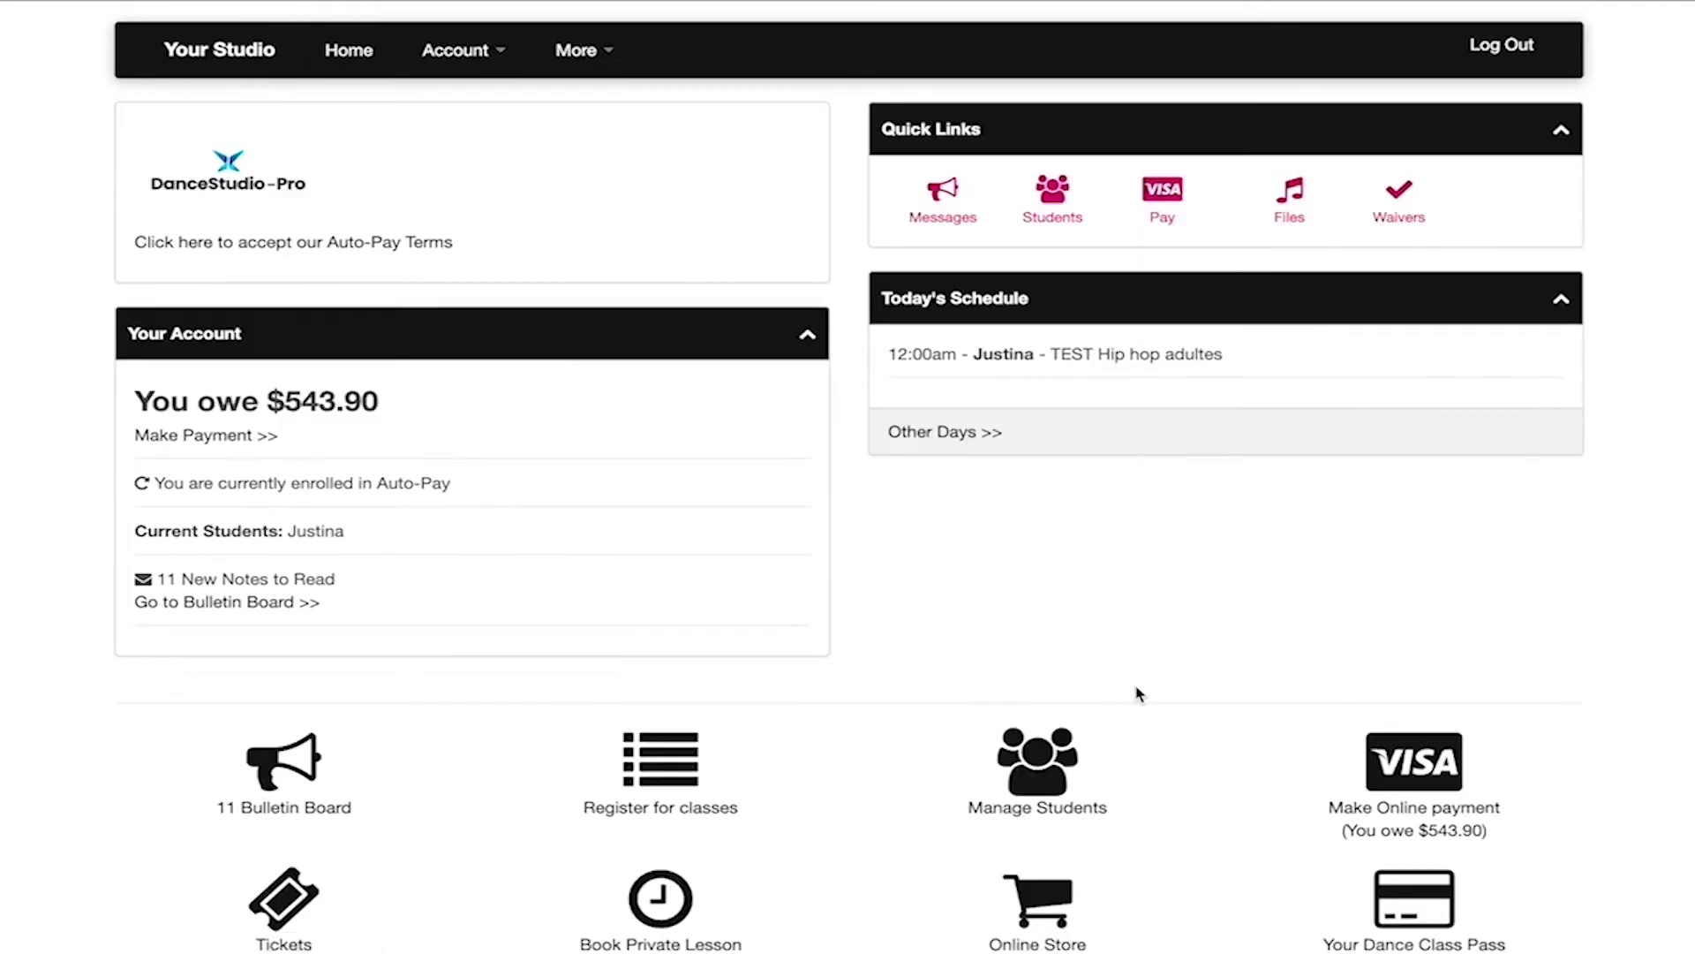
Look through the studio's Shared Files folders and return to the dashboard.
{"action": "scroll", "coordinate": [1135, 692], "scroll_direction": "down", "scroll_amount": 5}
{"action": "left_click", "coordinate": [316, 644]}
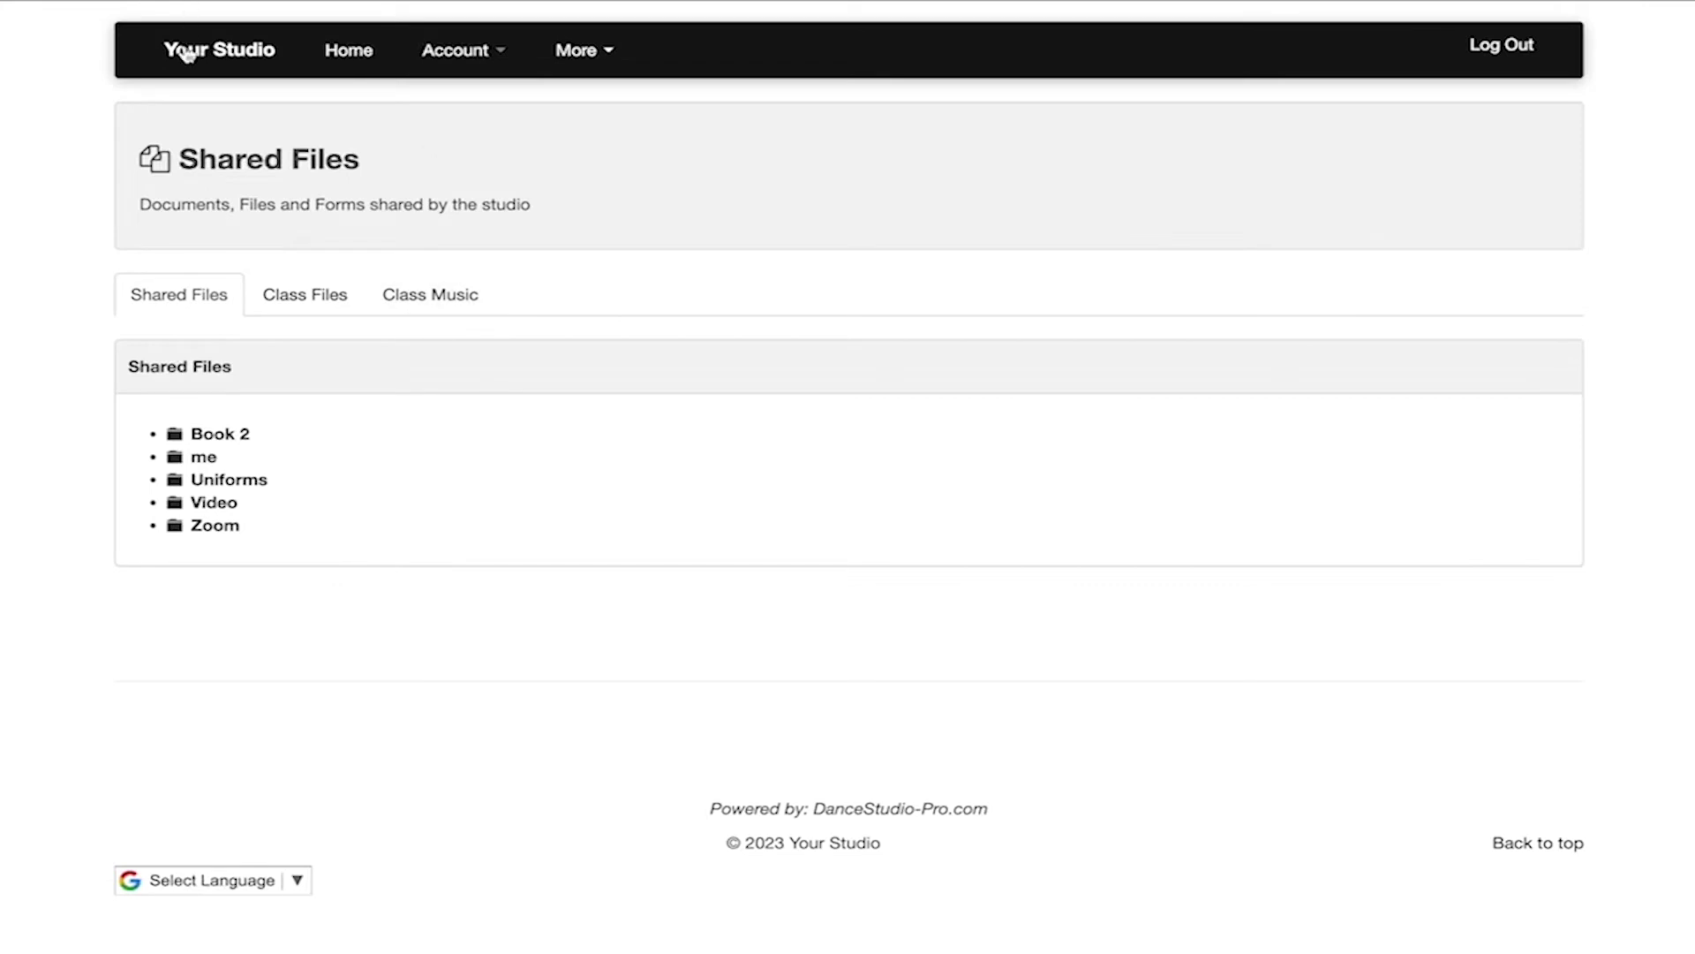
{"action": "left_click", "coordinate": [195, 54]}
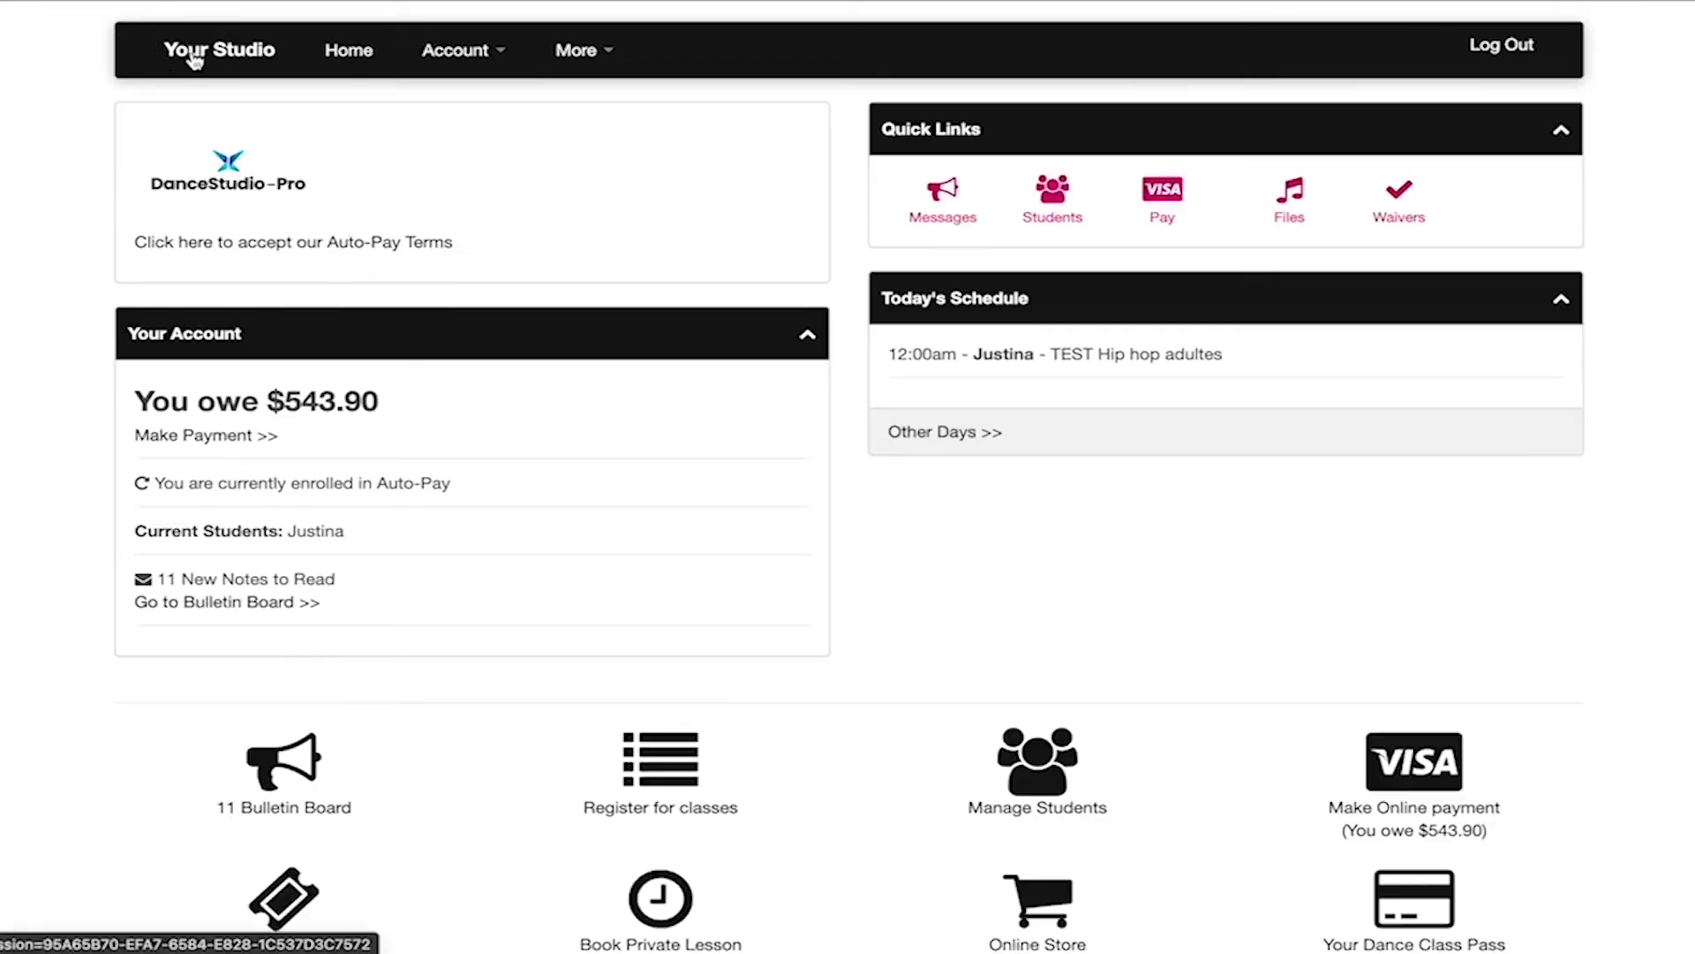
Open Waivers, then view Transaction History and the WAIVER AND RELEASE OF LIABILITY terms.
{"action": "scroll", "coordinate": [723, 700], "scroll_direction": "down", "scroll_amount": 5}
{"action": "left_click", "coordinate": [677, 572]}
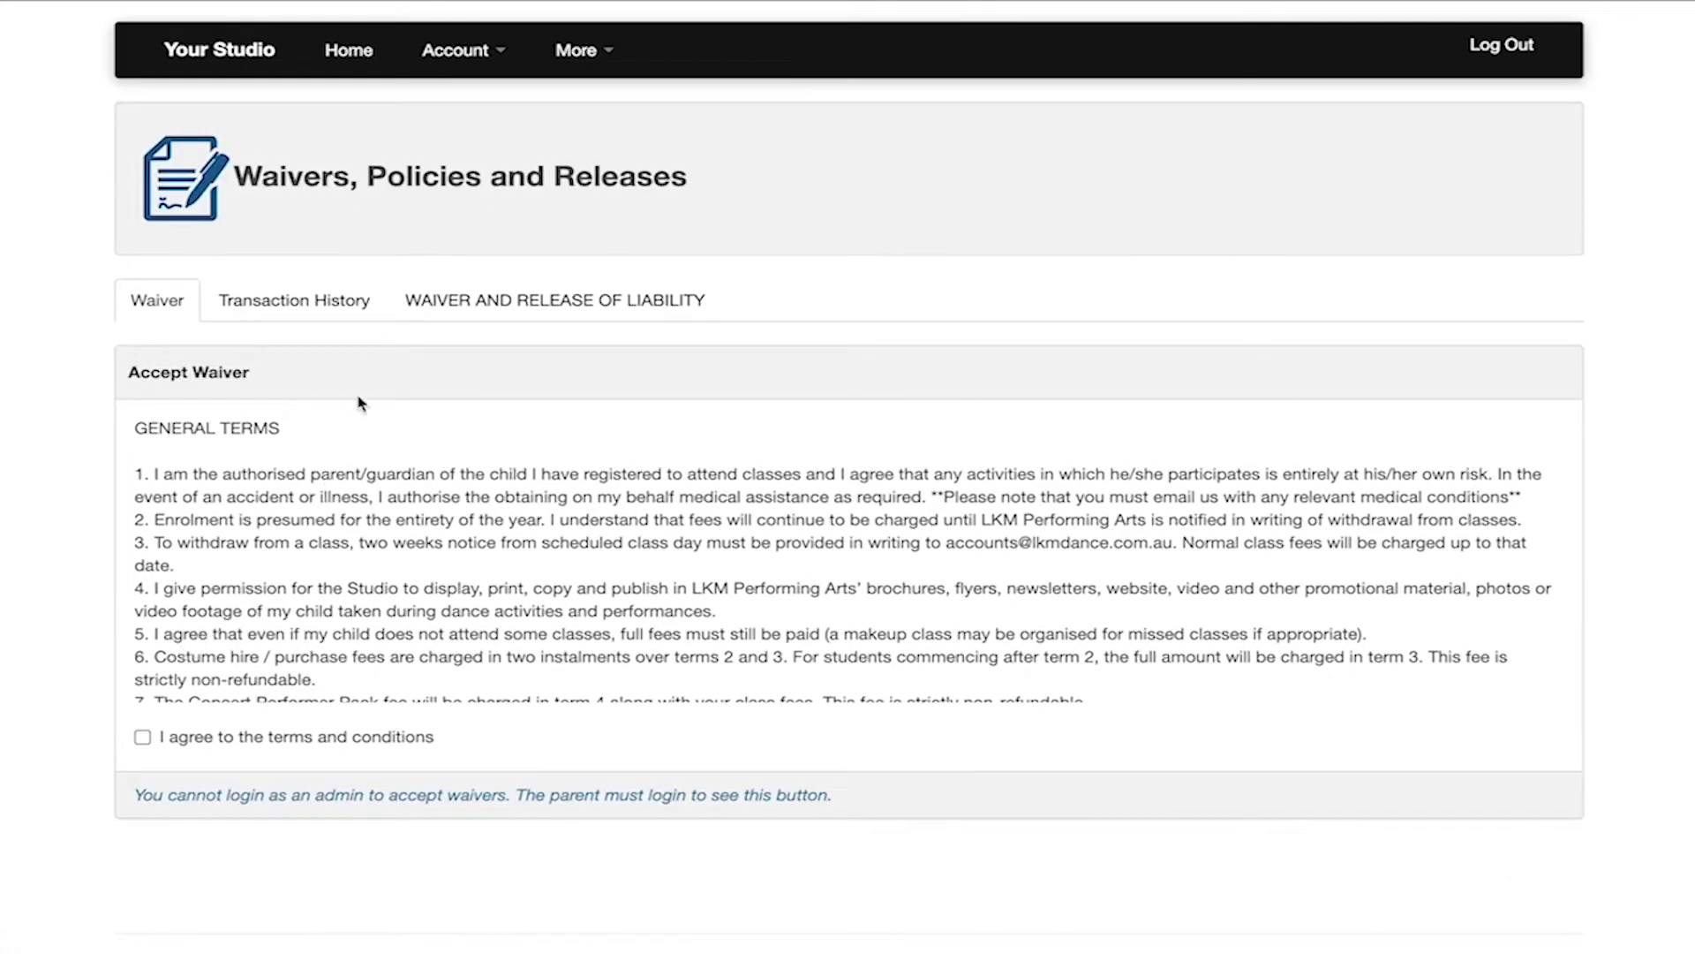
{"action": "left_click", "coordinate": [332, 301]}
{"action": "left_click", "coordinate": [488, 318]}
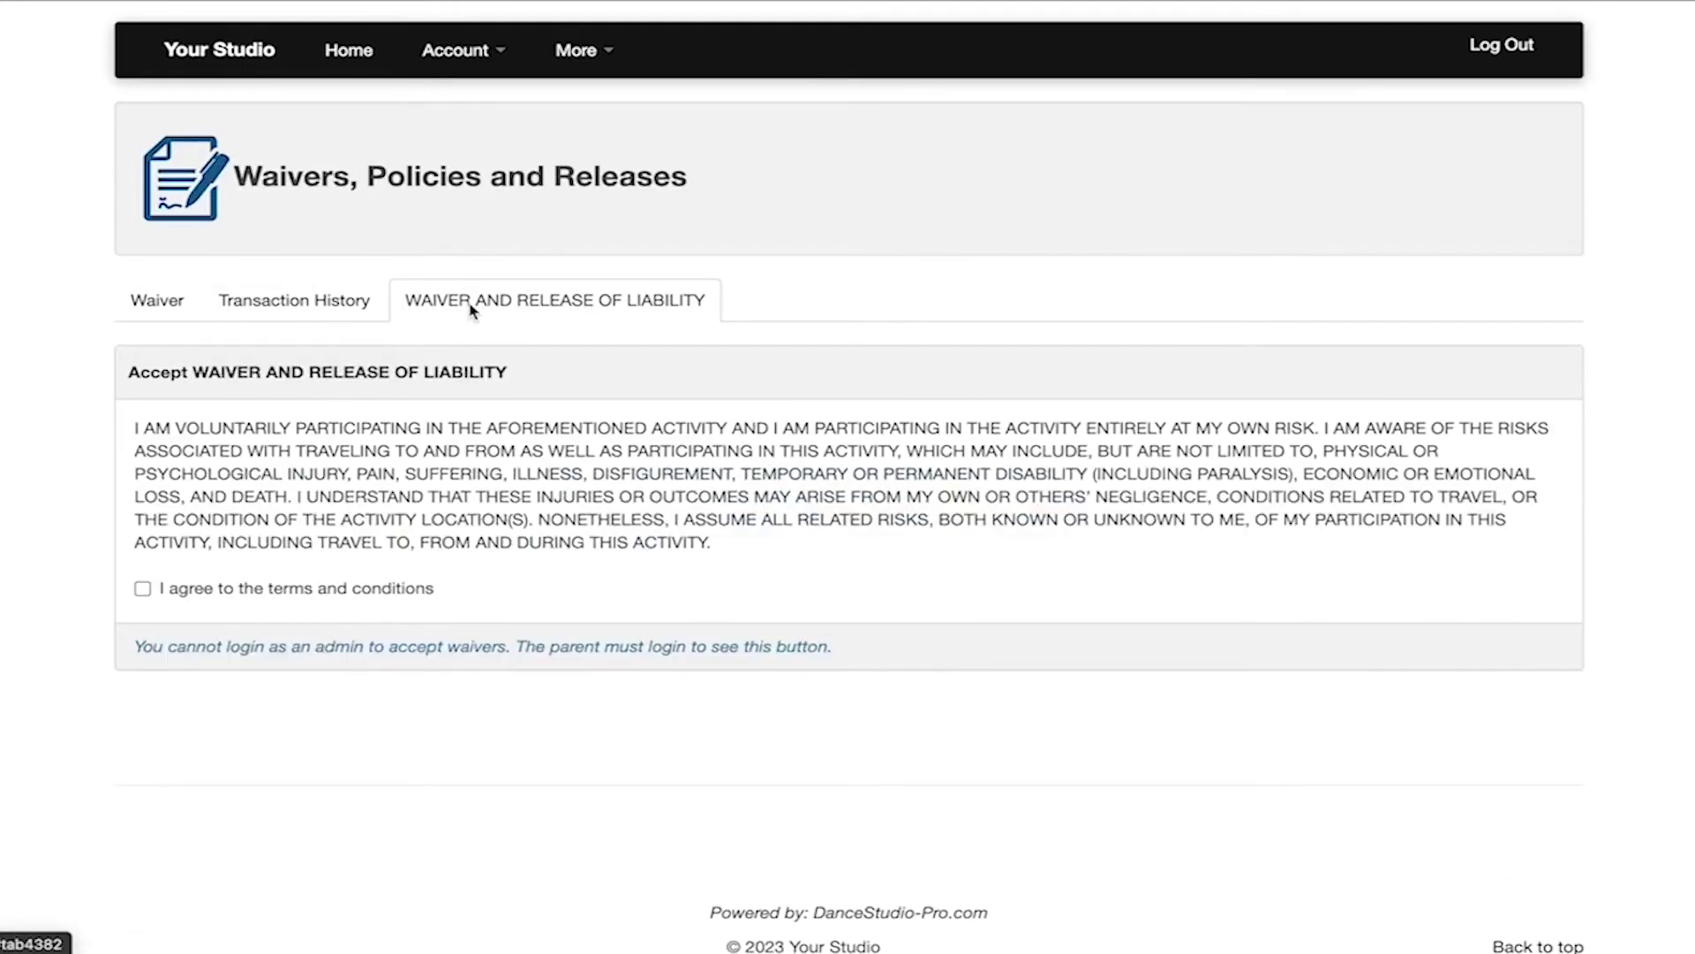
Check the account detail settings from the dashboard and come back.
{"action": "left_click", "coordinate": [200, 71]}
{"action": "scroll", "coordinate": [628, 741], "scroll_direction": "down", "scroll_amount": 5}
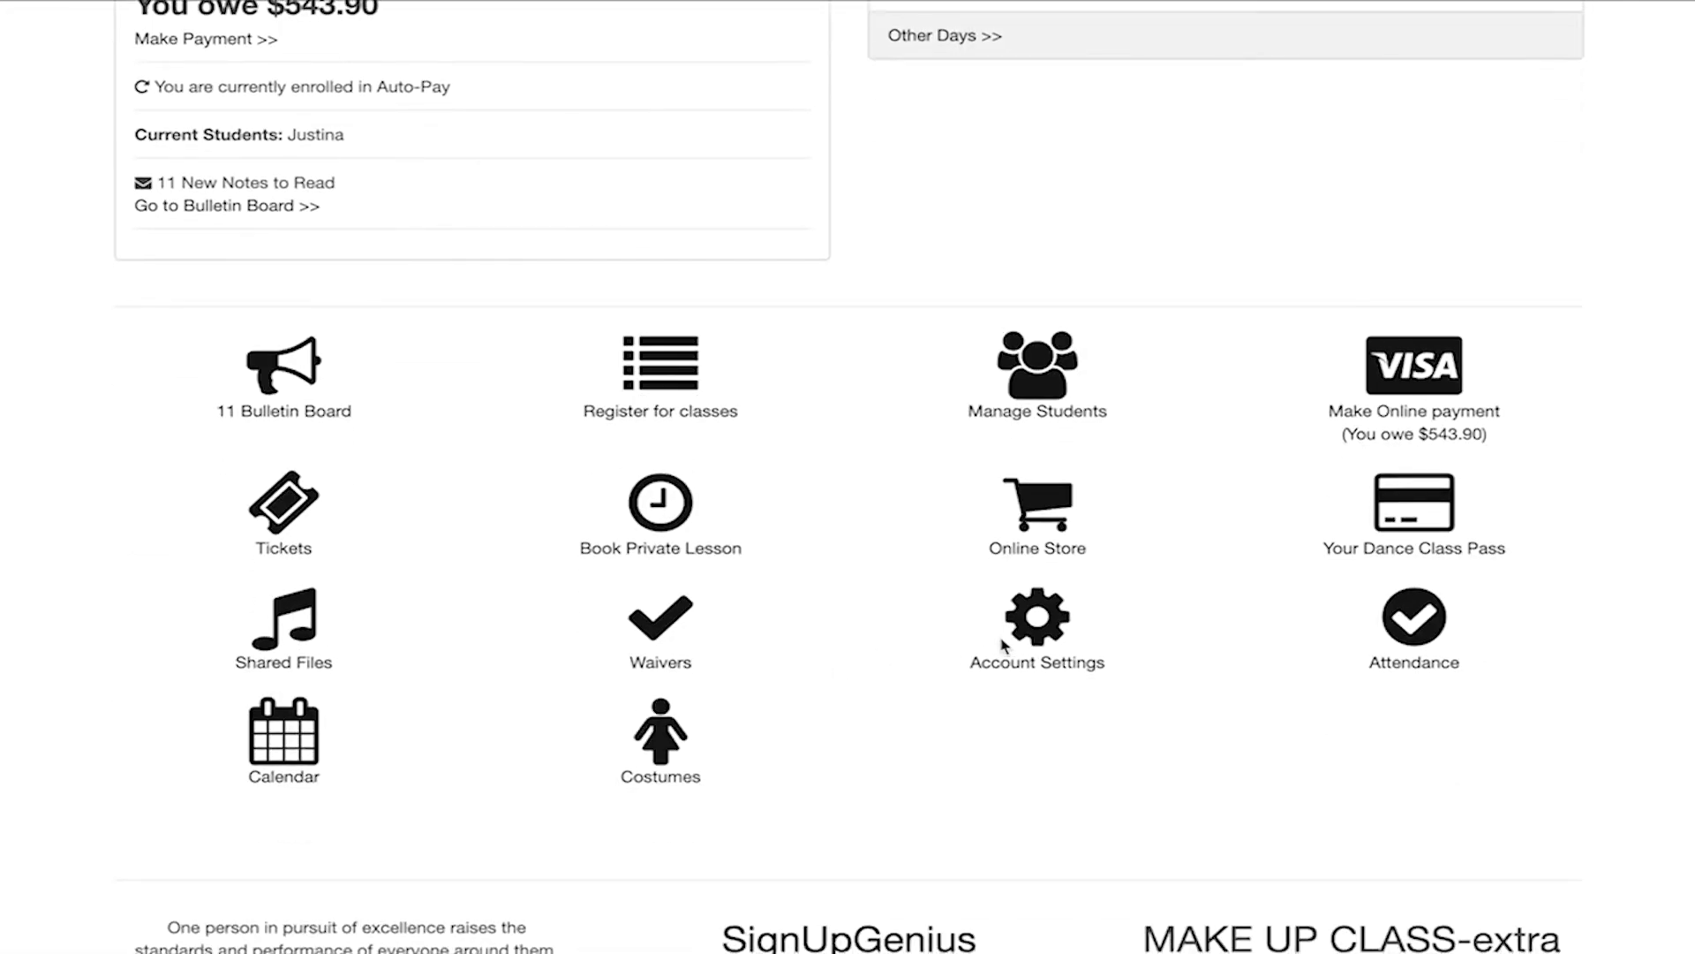
{"action": "left_click", "coordinate": [1022, 648]}
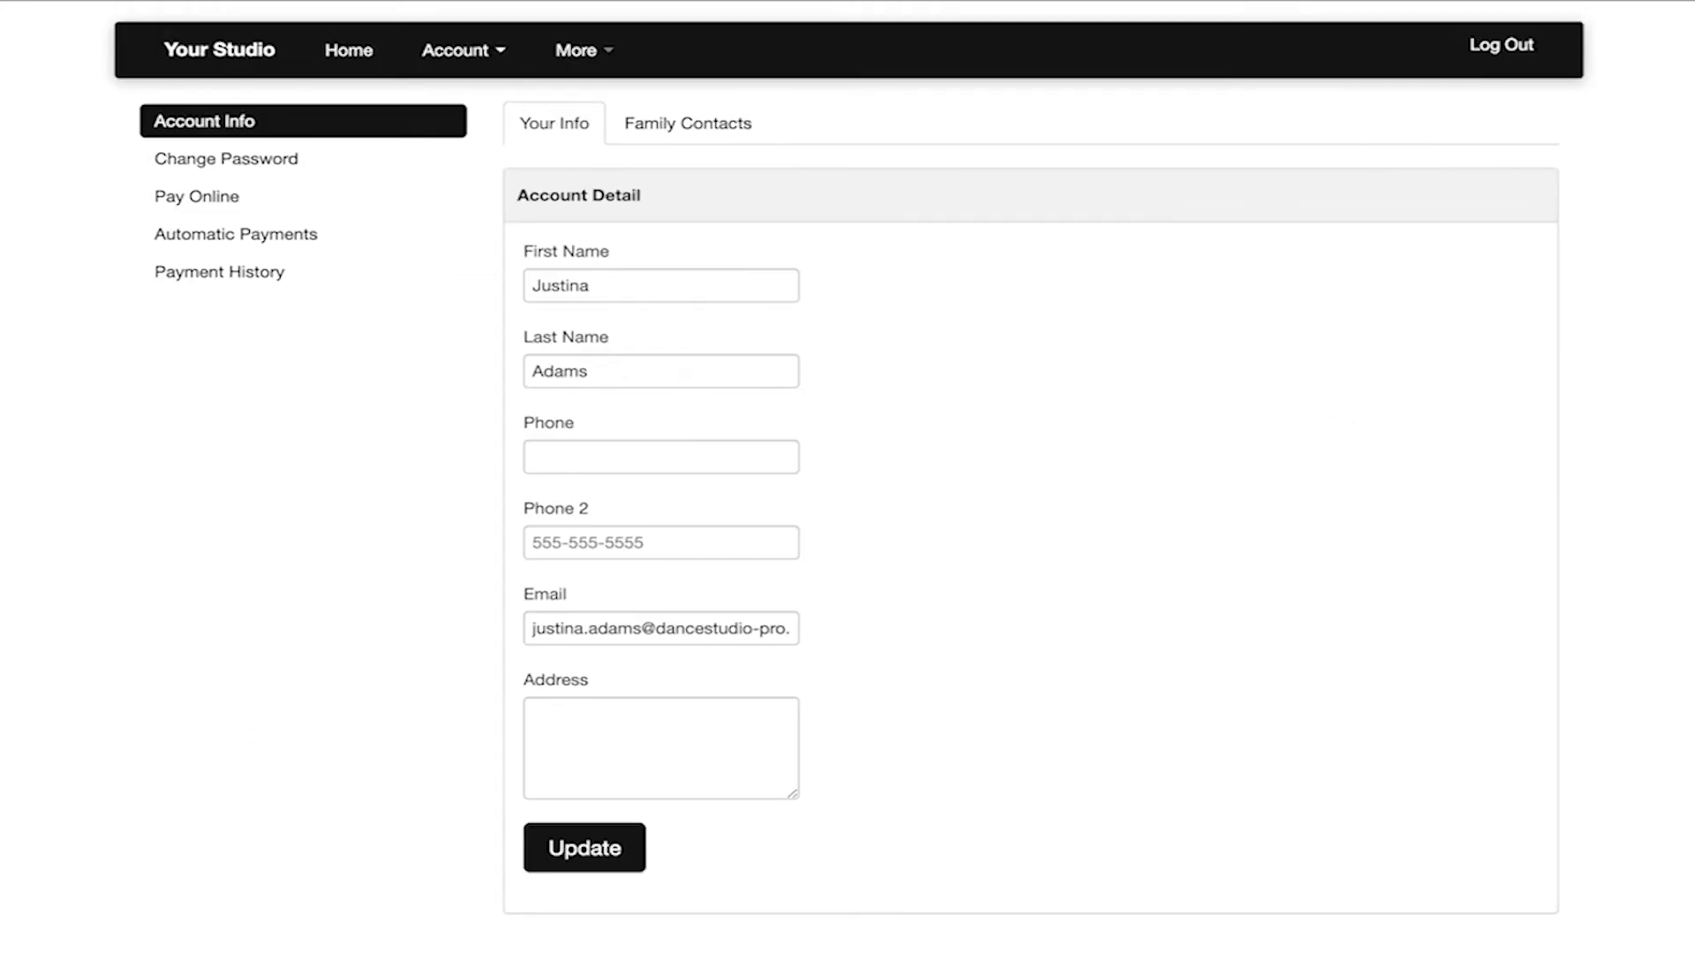
{"action": "left_click", "coordinate": [222, 60]}
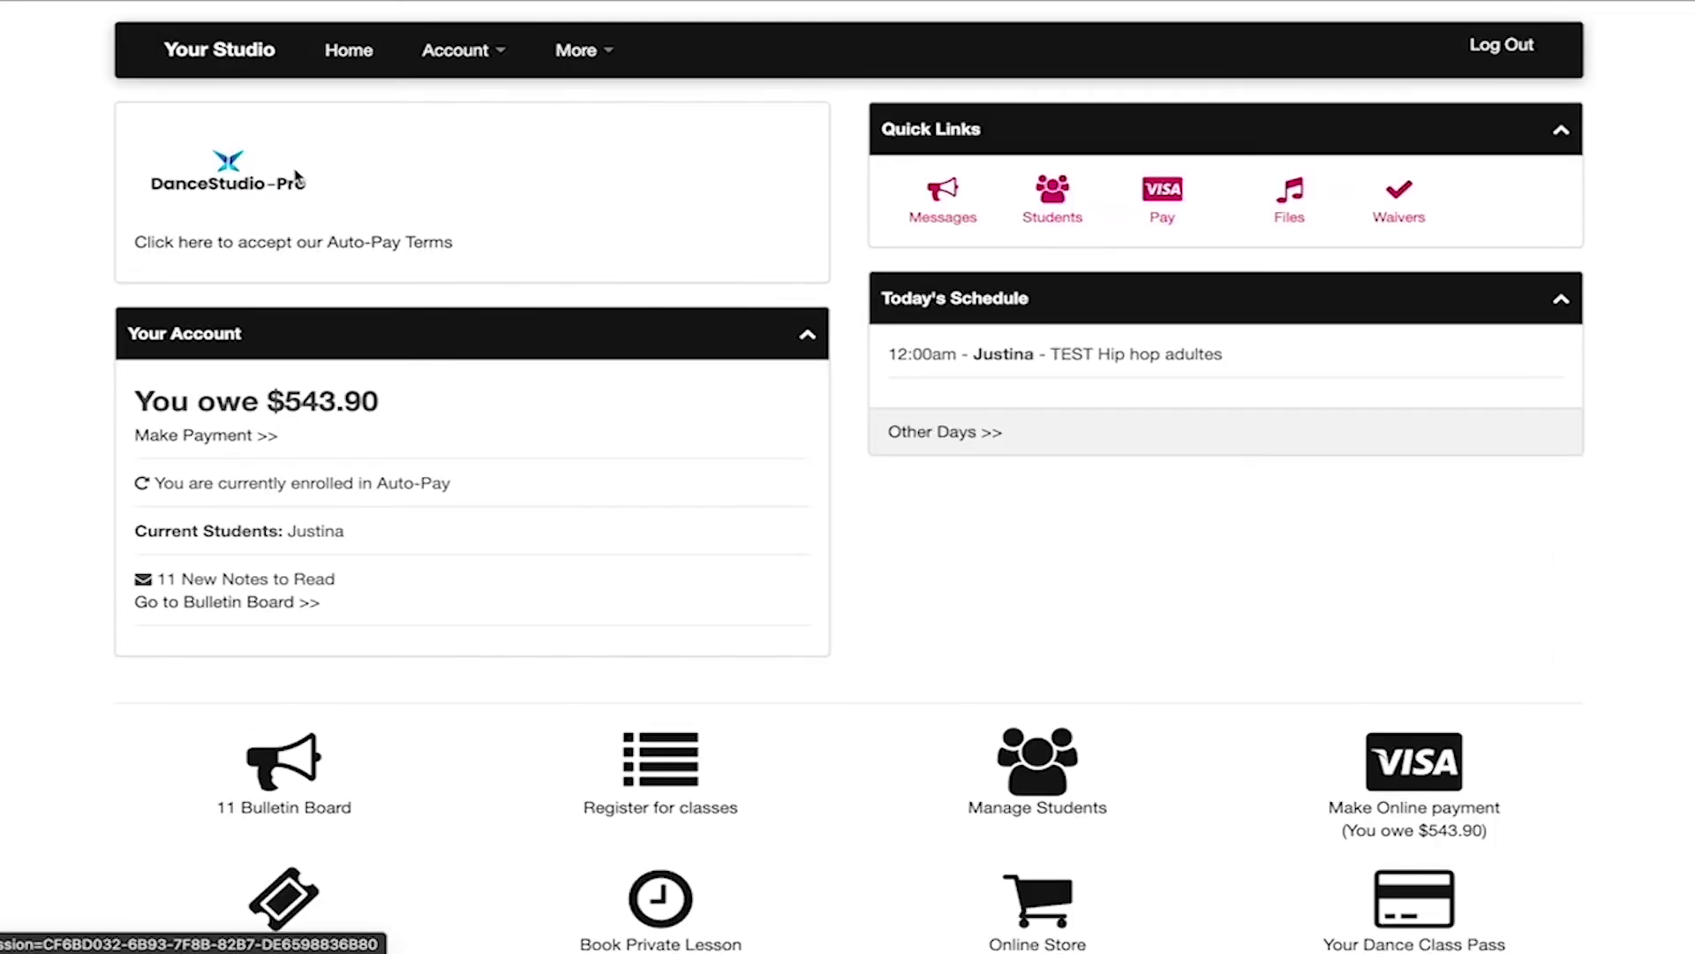
View the attendance log, then return to the dashboard.
{"action": "scroll", "coordinate": [1260, 649], "scroll_direction": "down", "scroll_amount": 3}
{"action": "scroll", "coordinate": [1261, 649], "scroll_direction": "down", "scroll_amount": 3}
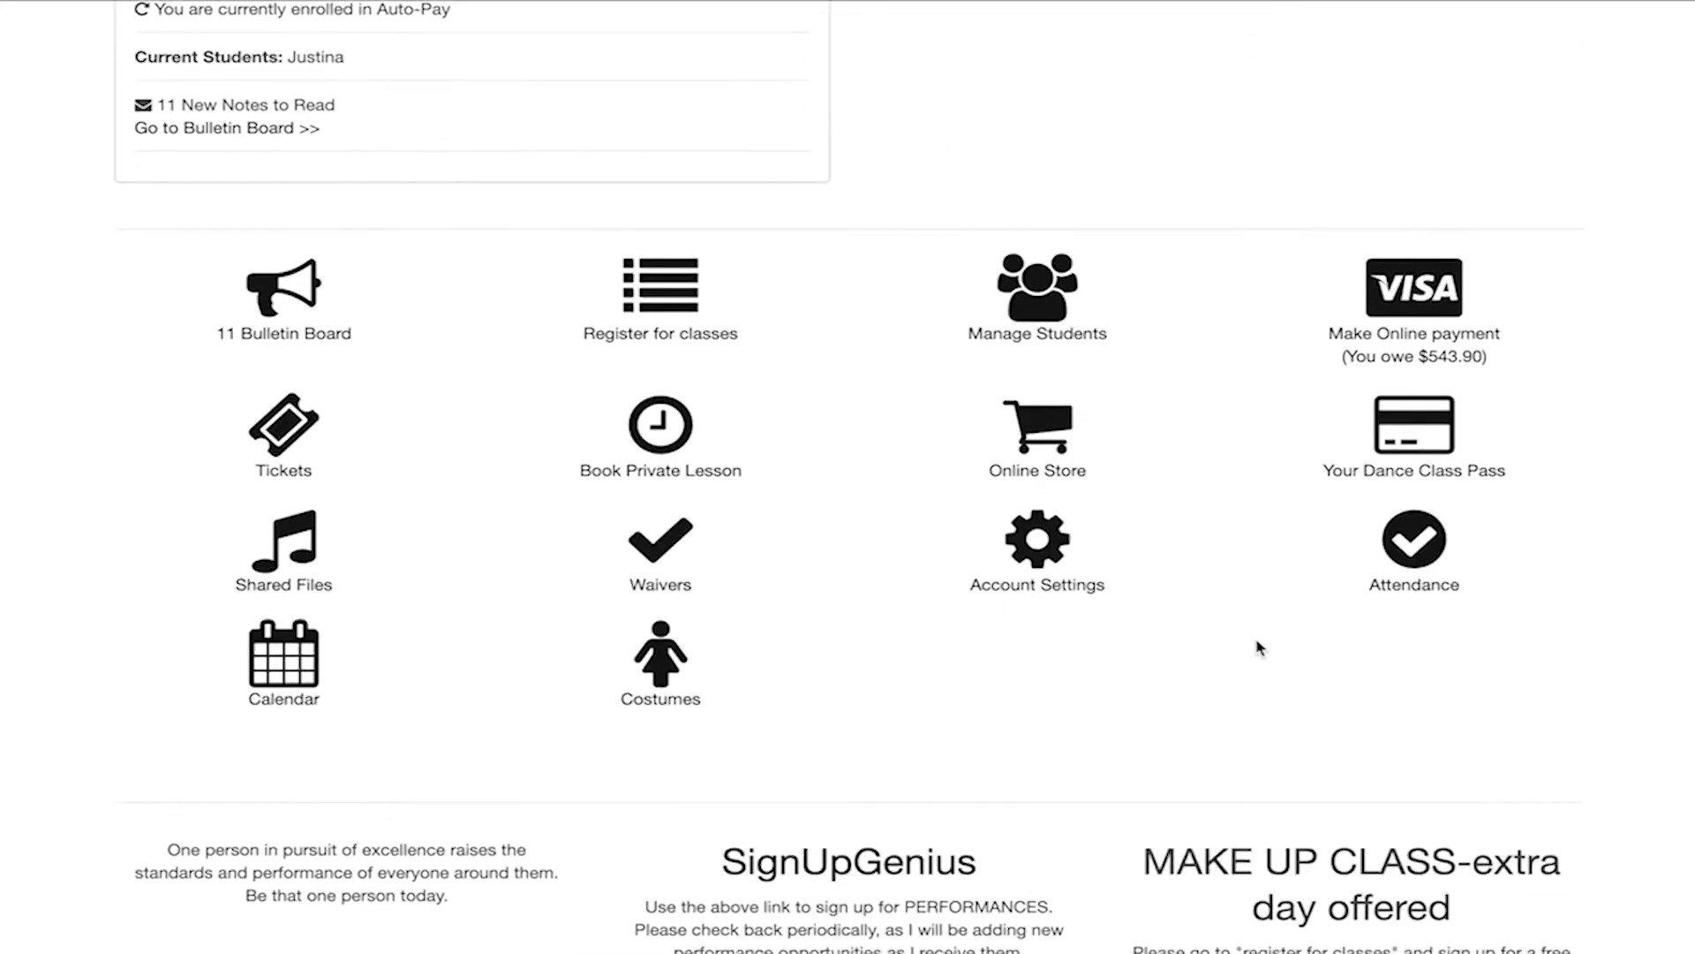
{"action": "left_click", "coordinate": [1432, 547]}
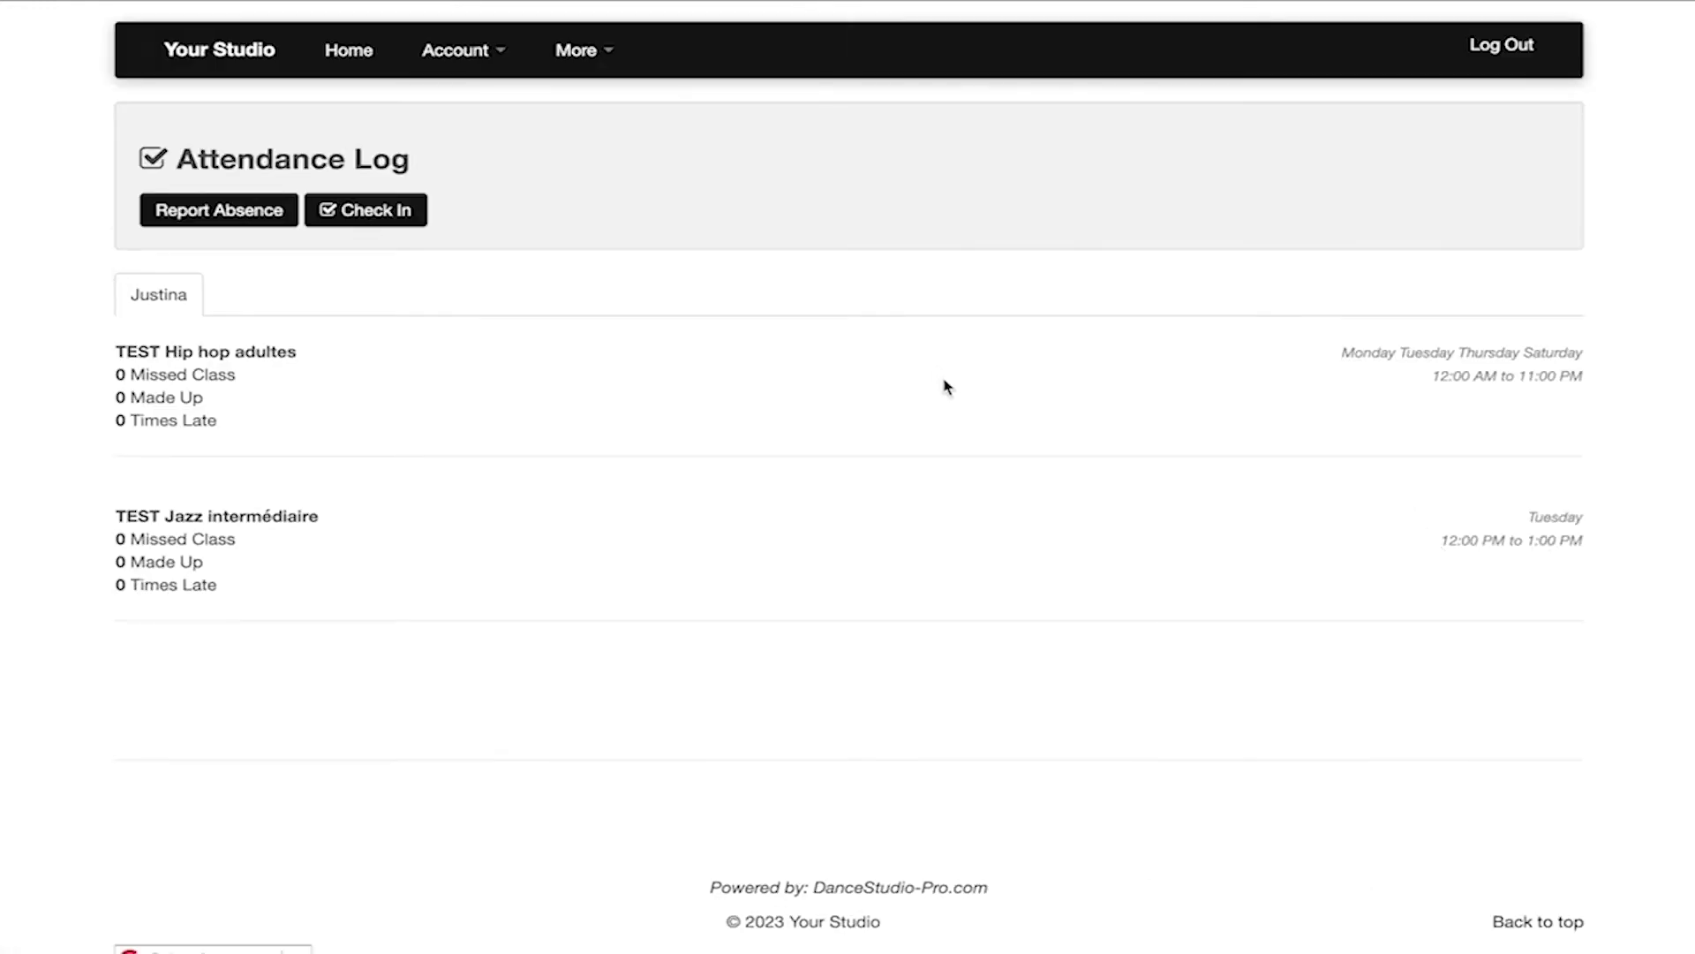
{"action": "left_click", "coordinate": [289, 48]}
Open My Calendar and its January 2023 shared Google calendar, then return home.
{"action": "scroll", "coordinate": [587, 700], "scroll_direction": "down", "scroll_amount": 6}
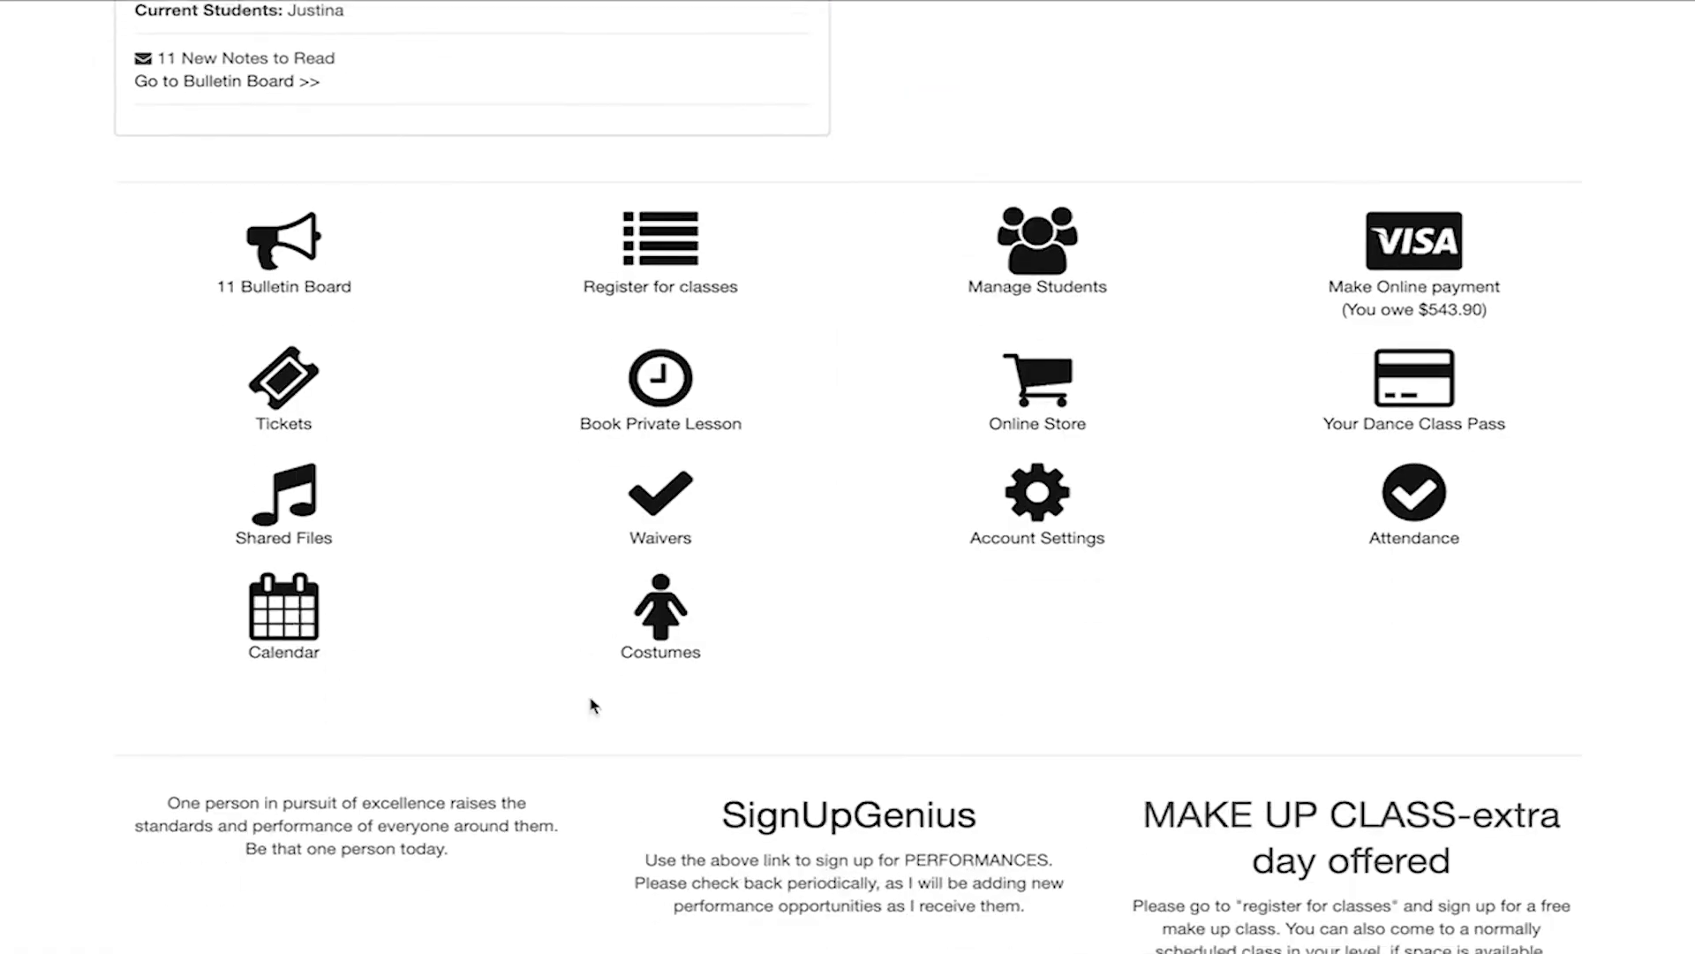
{"action": "left_click", "coordinate": [294, 639]}
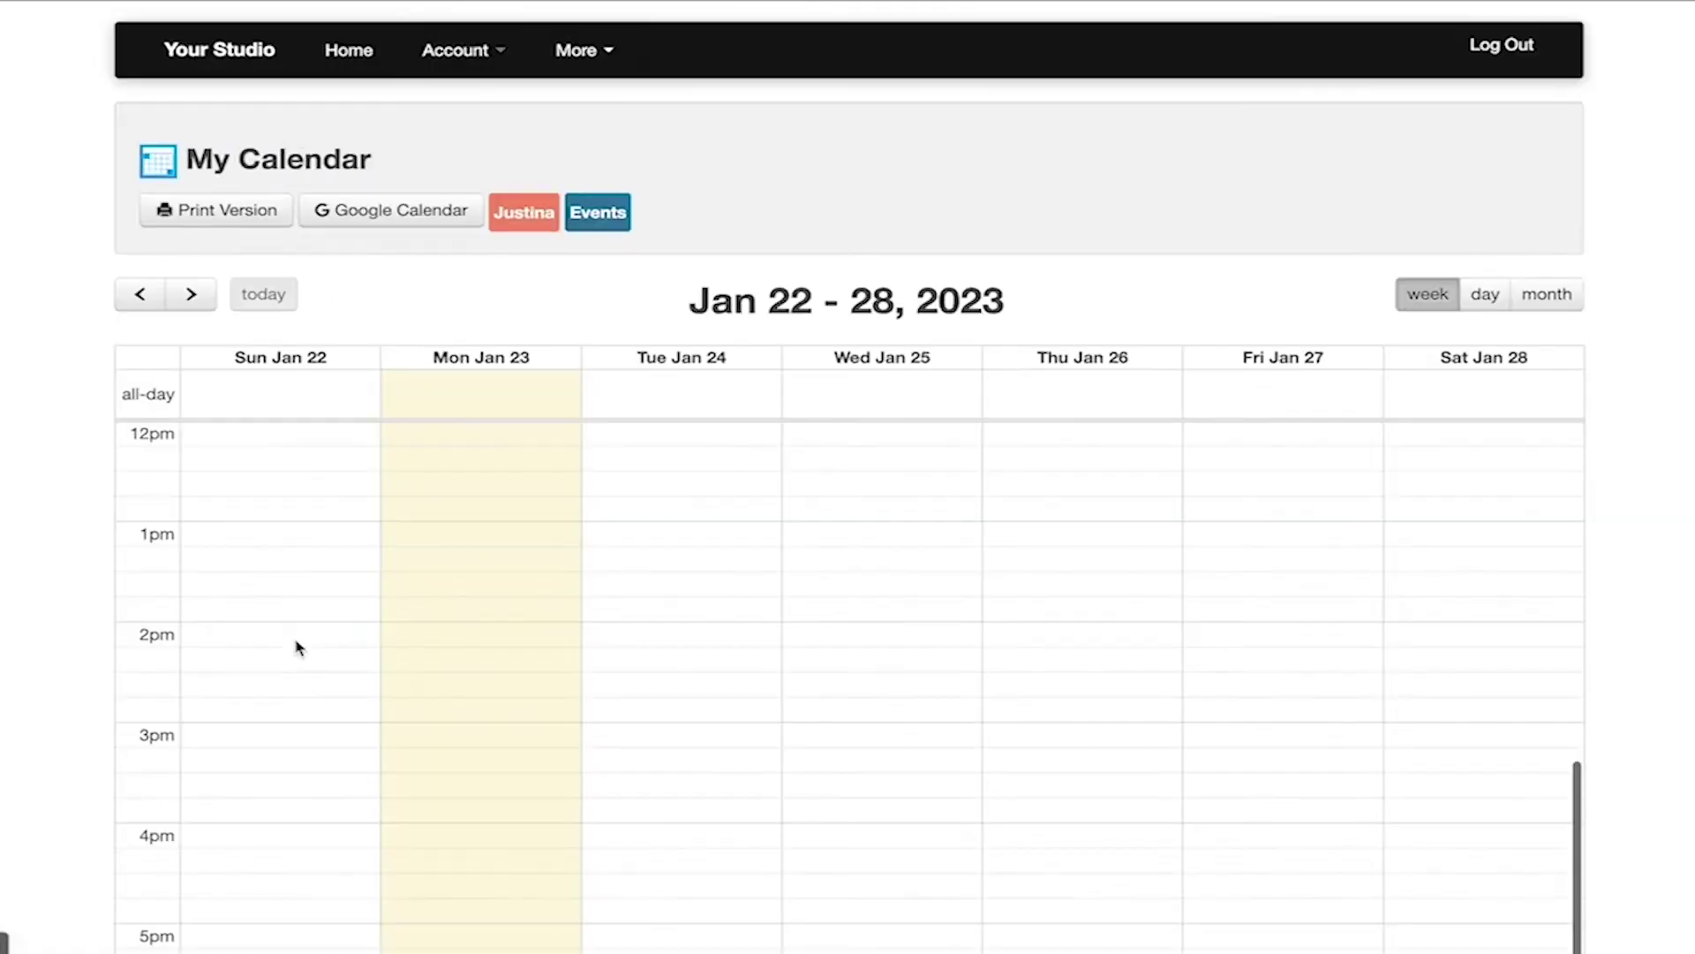
{"action": "scroll", "coordinate": [609, 634], "scroll_direction": "up", "scroll_amount": 10}
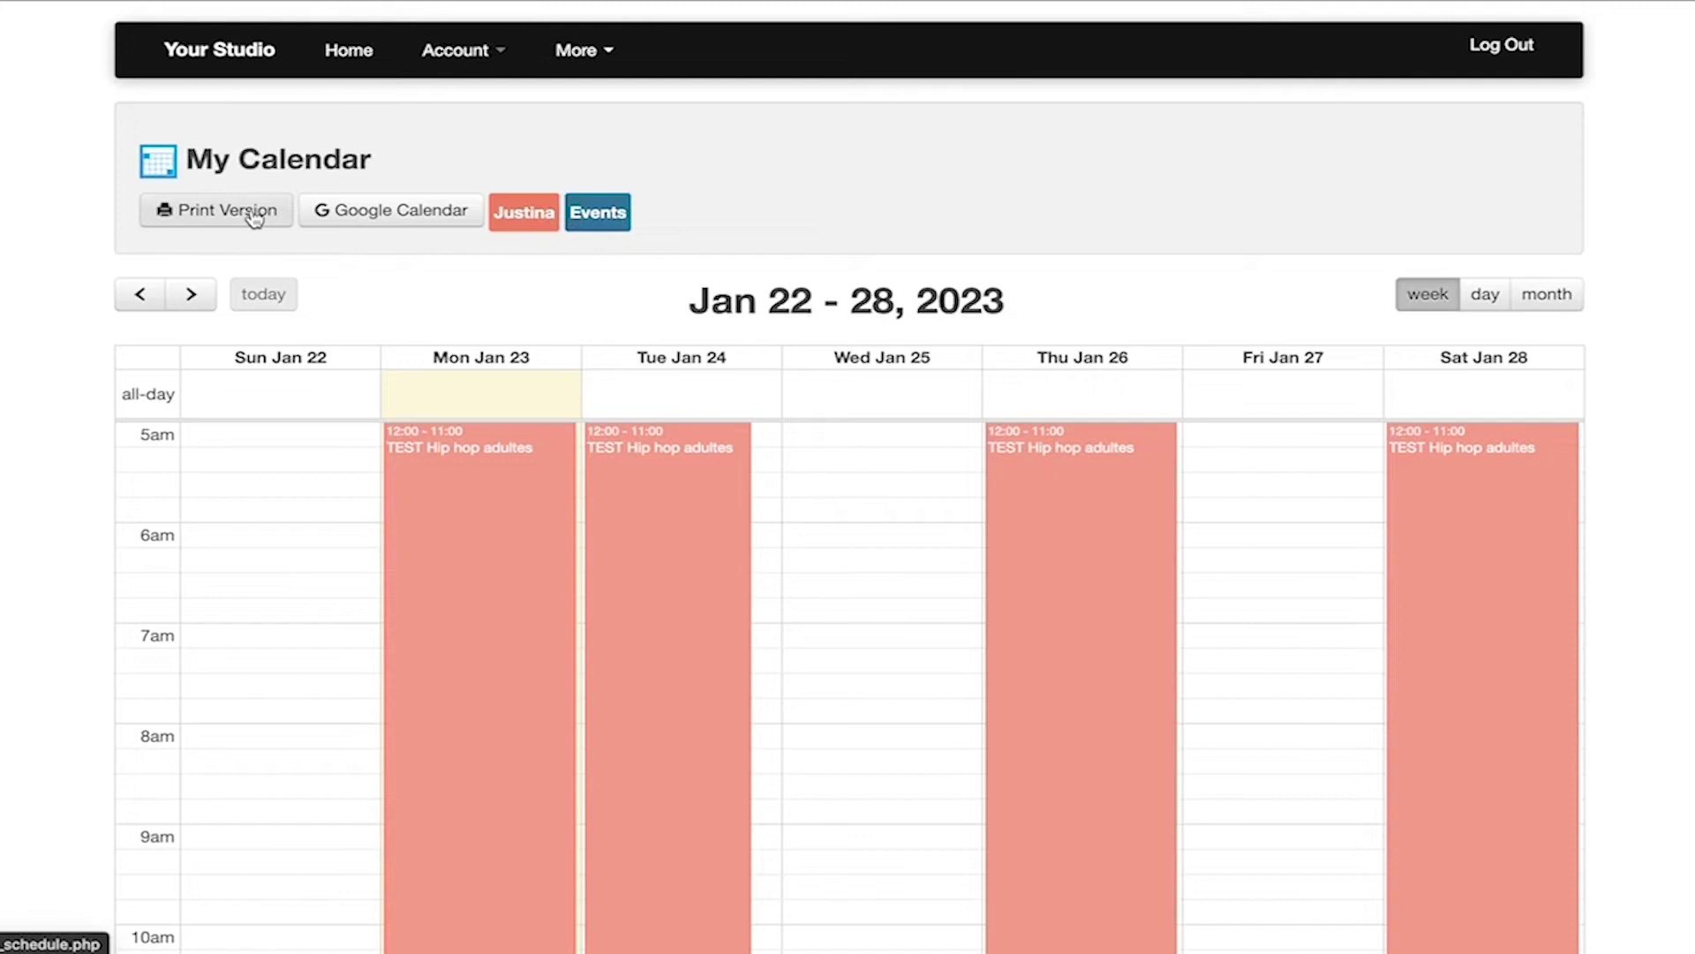
{"action": "left_click", "coordinate": [368, 223]}
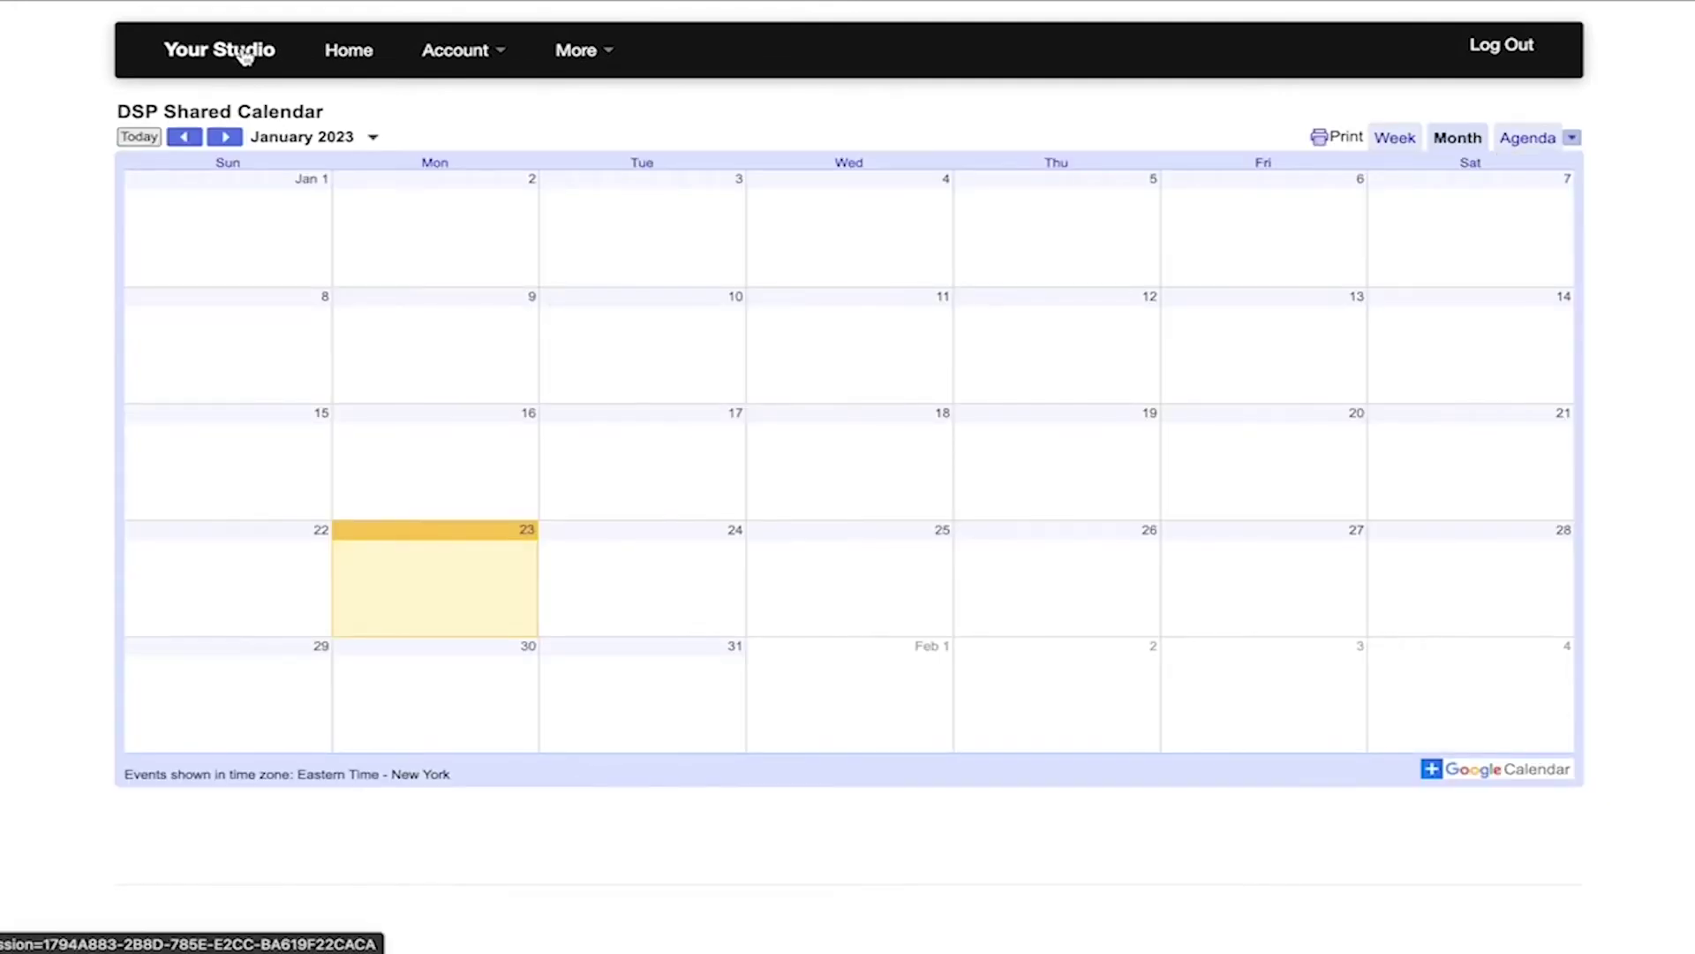
{"action": "left_click", "coordinate": [245, 53]}
View the Costumes page listing two TEST classes, then return to the dashboard.
{"action": "scroll", "coordinate": [491, 239], "scroll_direction": "down", "scroll_amount": 8}
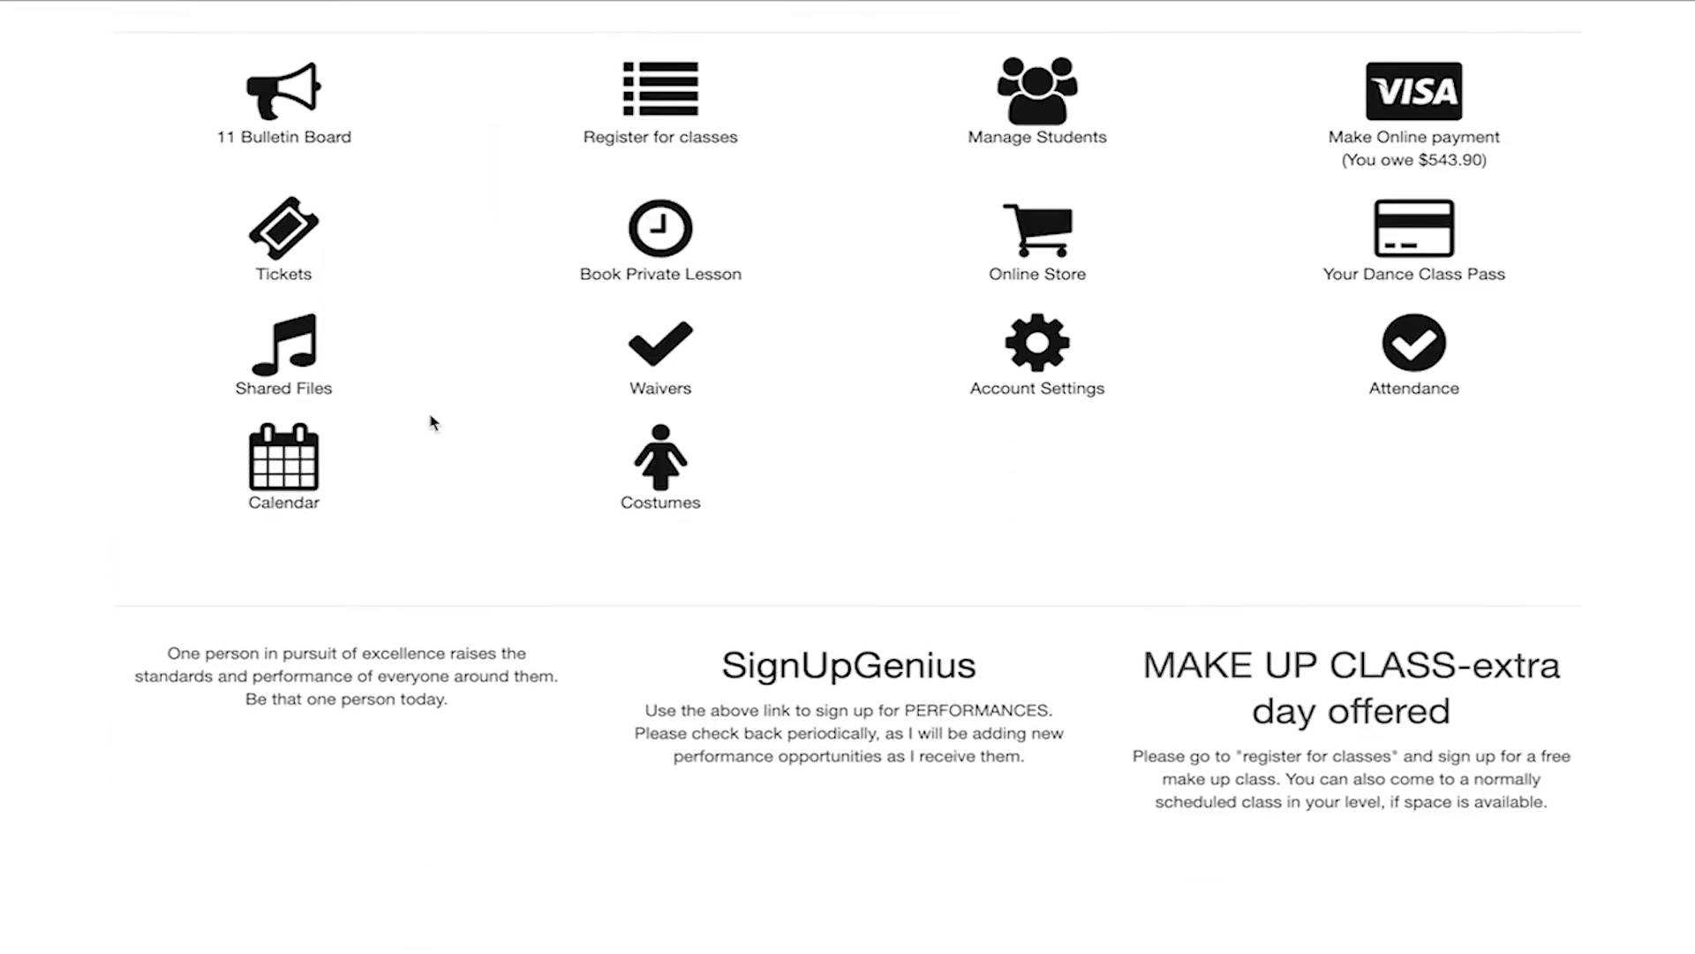
{"action": "left_click", "coordinate": [662, 462]}
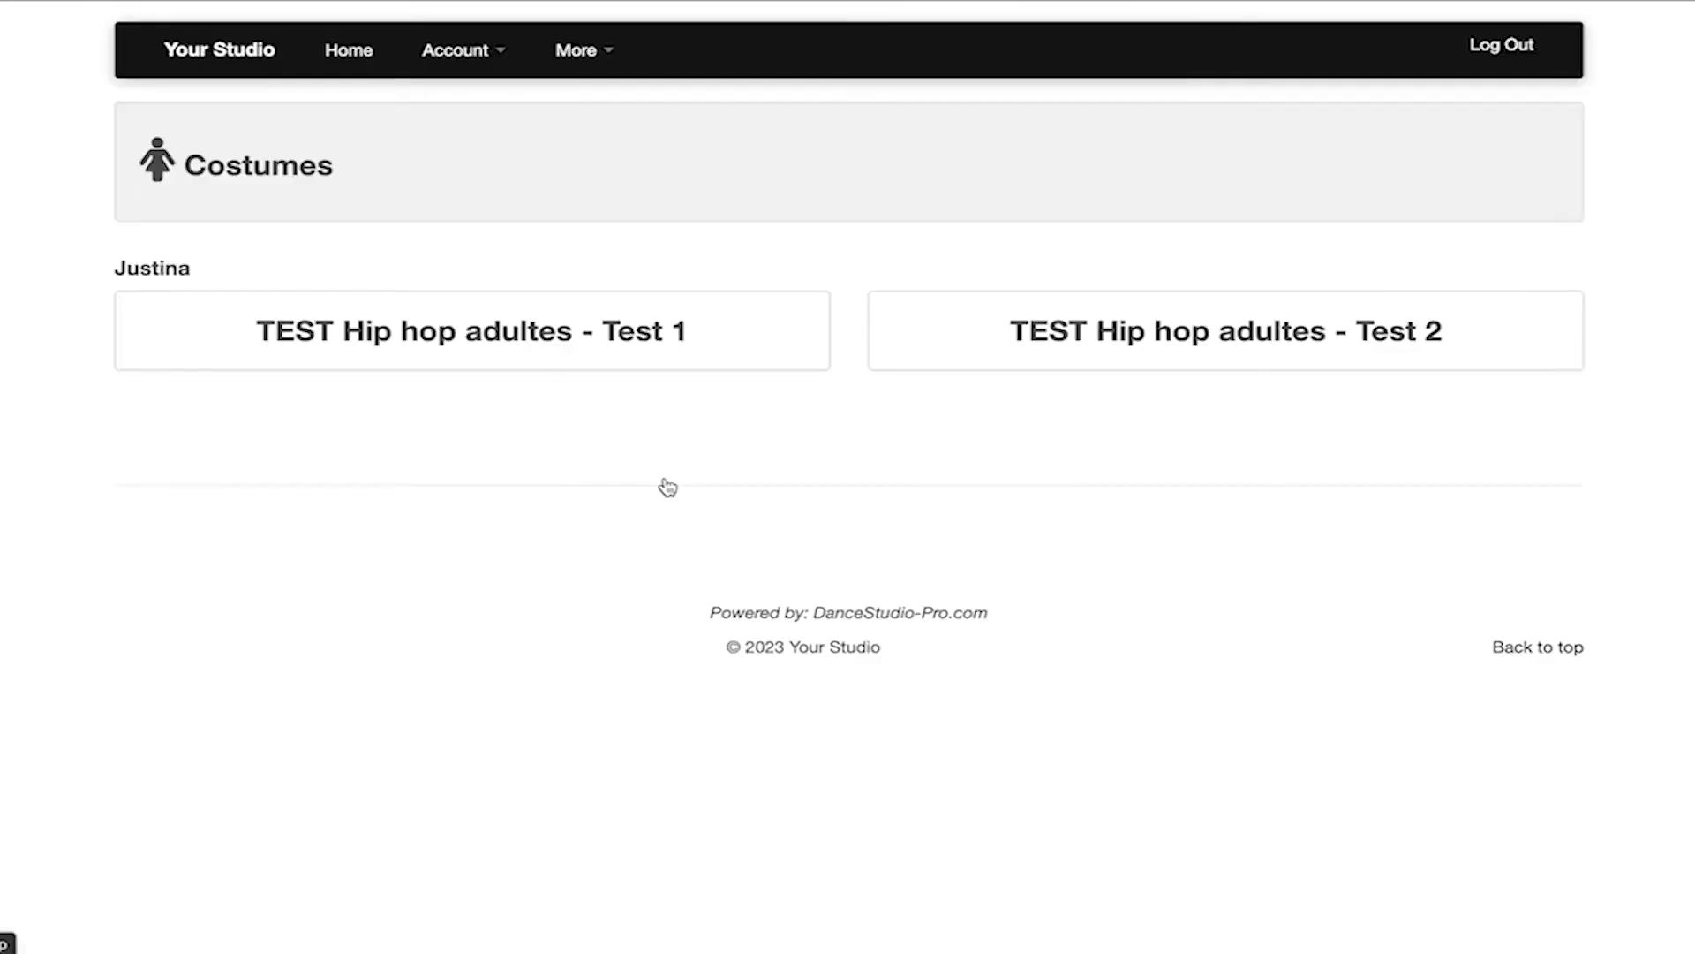
{"action": "left_click", "coordinate": [245, 54]}
{"action": "scroll", "coordinate": [699, 357], "scroll_direction": "down", "scroll_amount": 4}
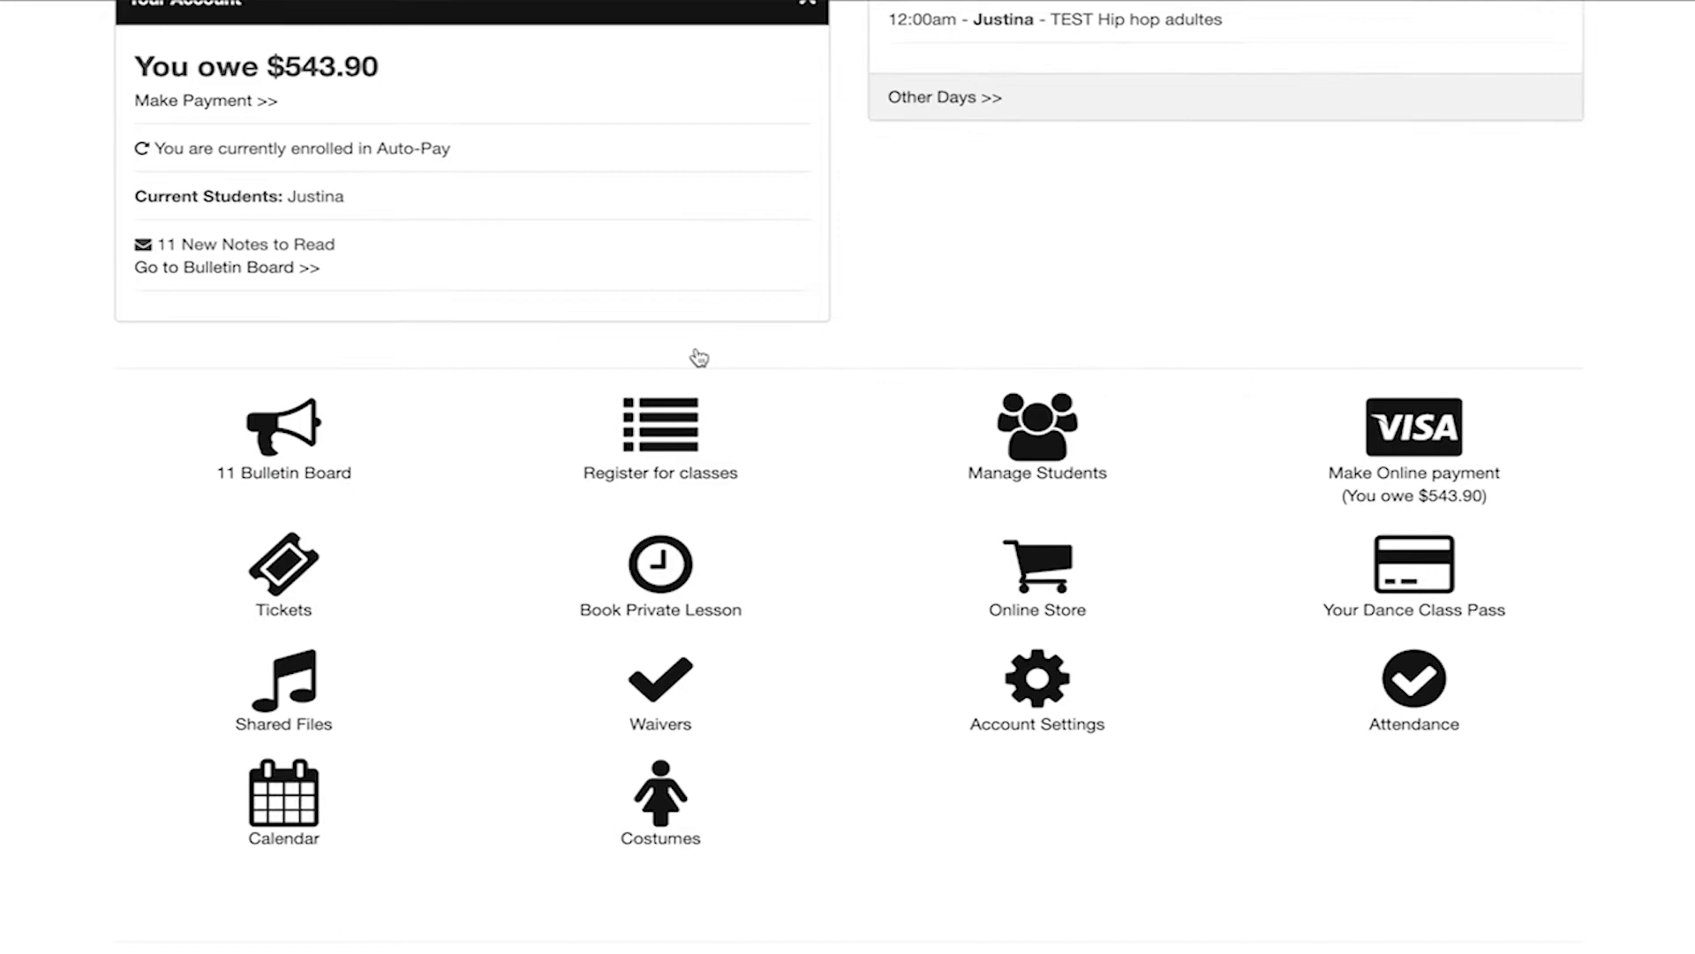
{"action": "scroll", "coordinate": [697, 353], "scroll_direction": "down", "scroll_amount": 2}
{"action": "scroll", "coordinate": [697, 351], "scroll_direction": "up", "scroll_amount": 6}
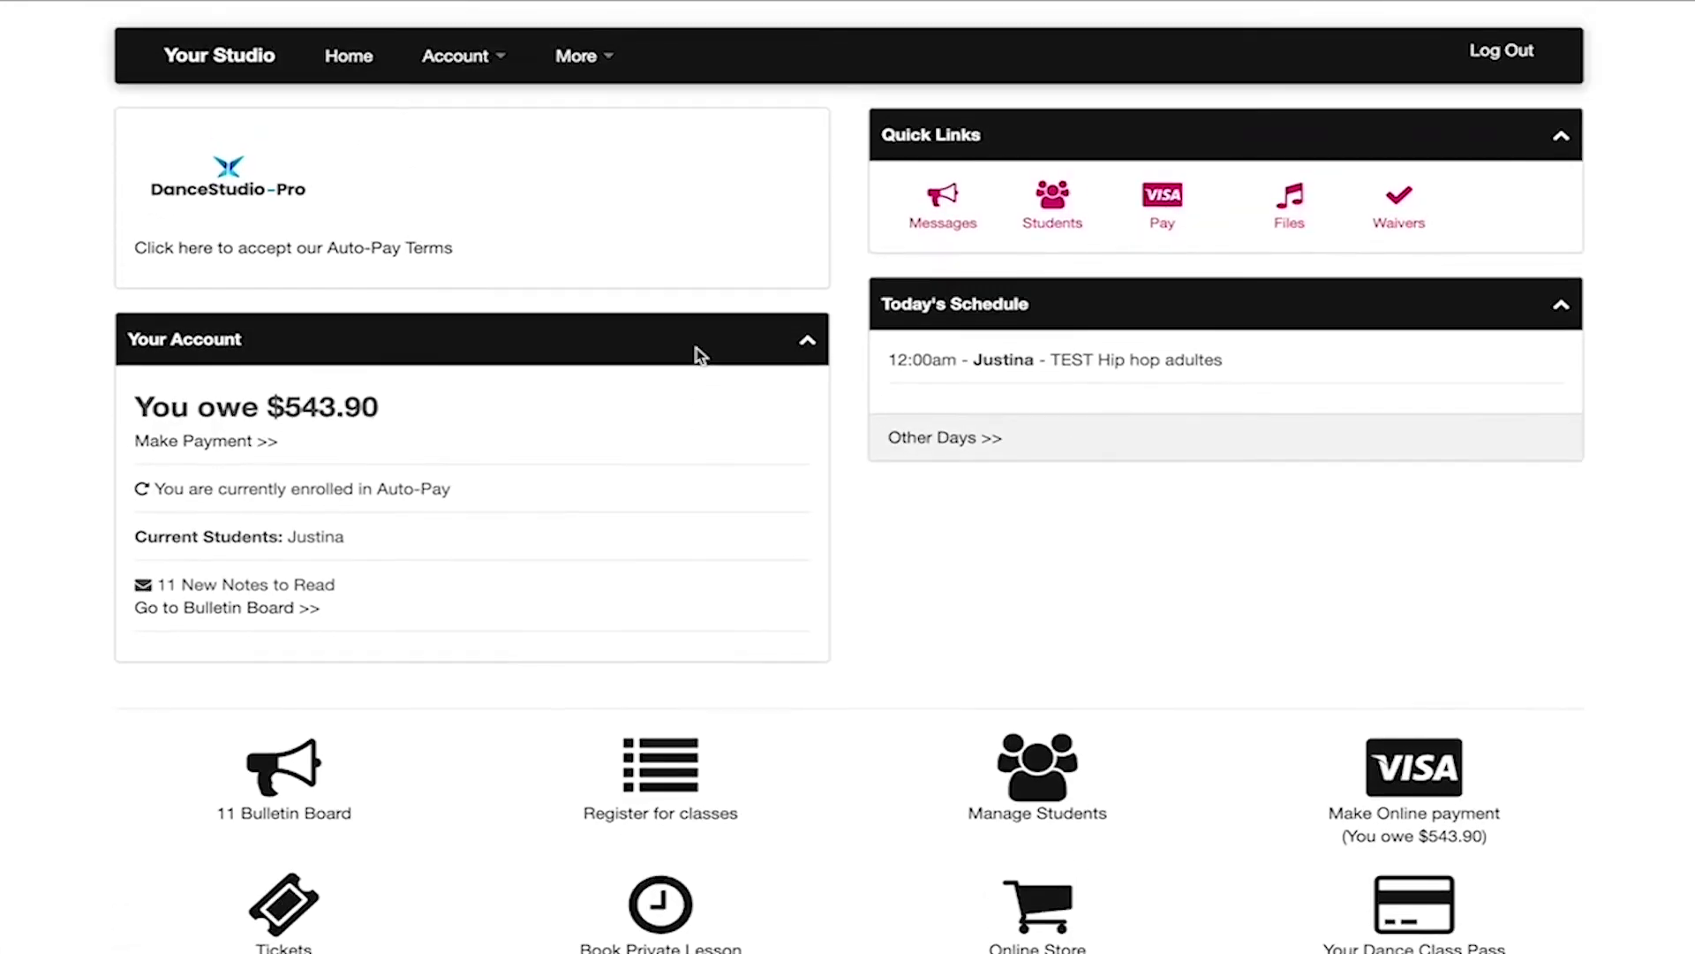
Step through Account Info, Change Password, Pay Online, Automatic Payments and Payment History ($543.90 owed).
{"action": "left_click", "coordinate": [493, 58]}
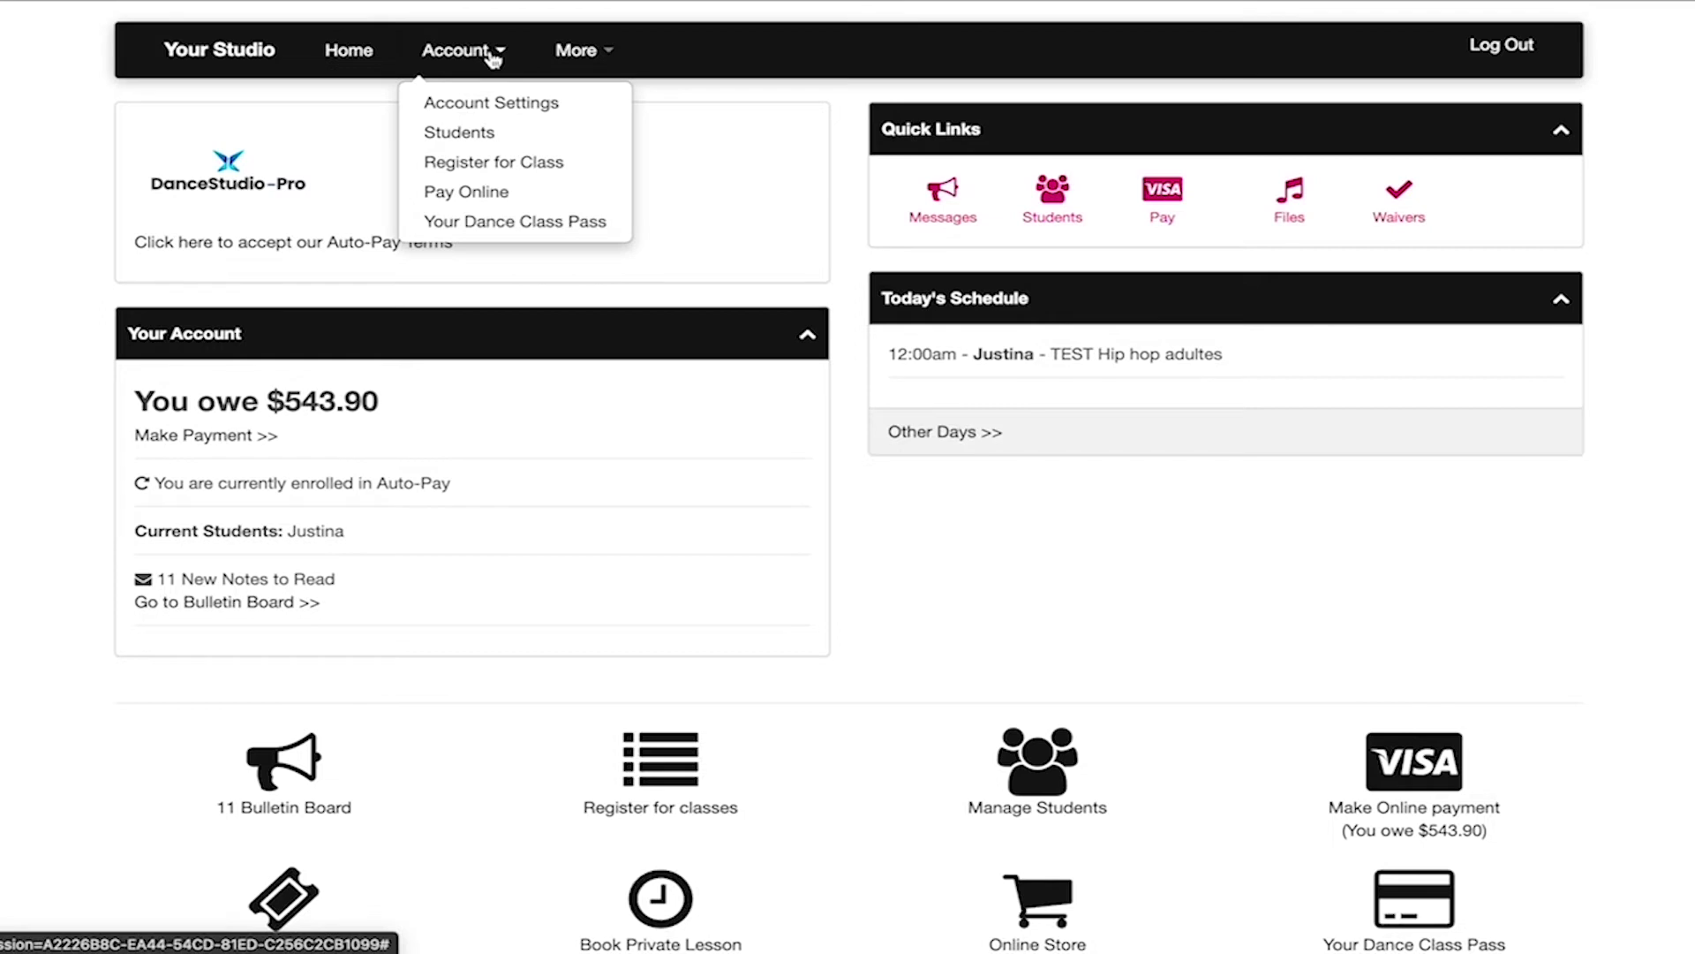
{"action": "left_click", "coordinate": [491, 102]}
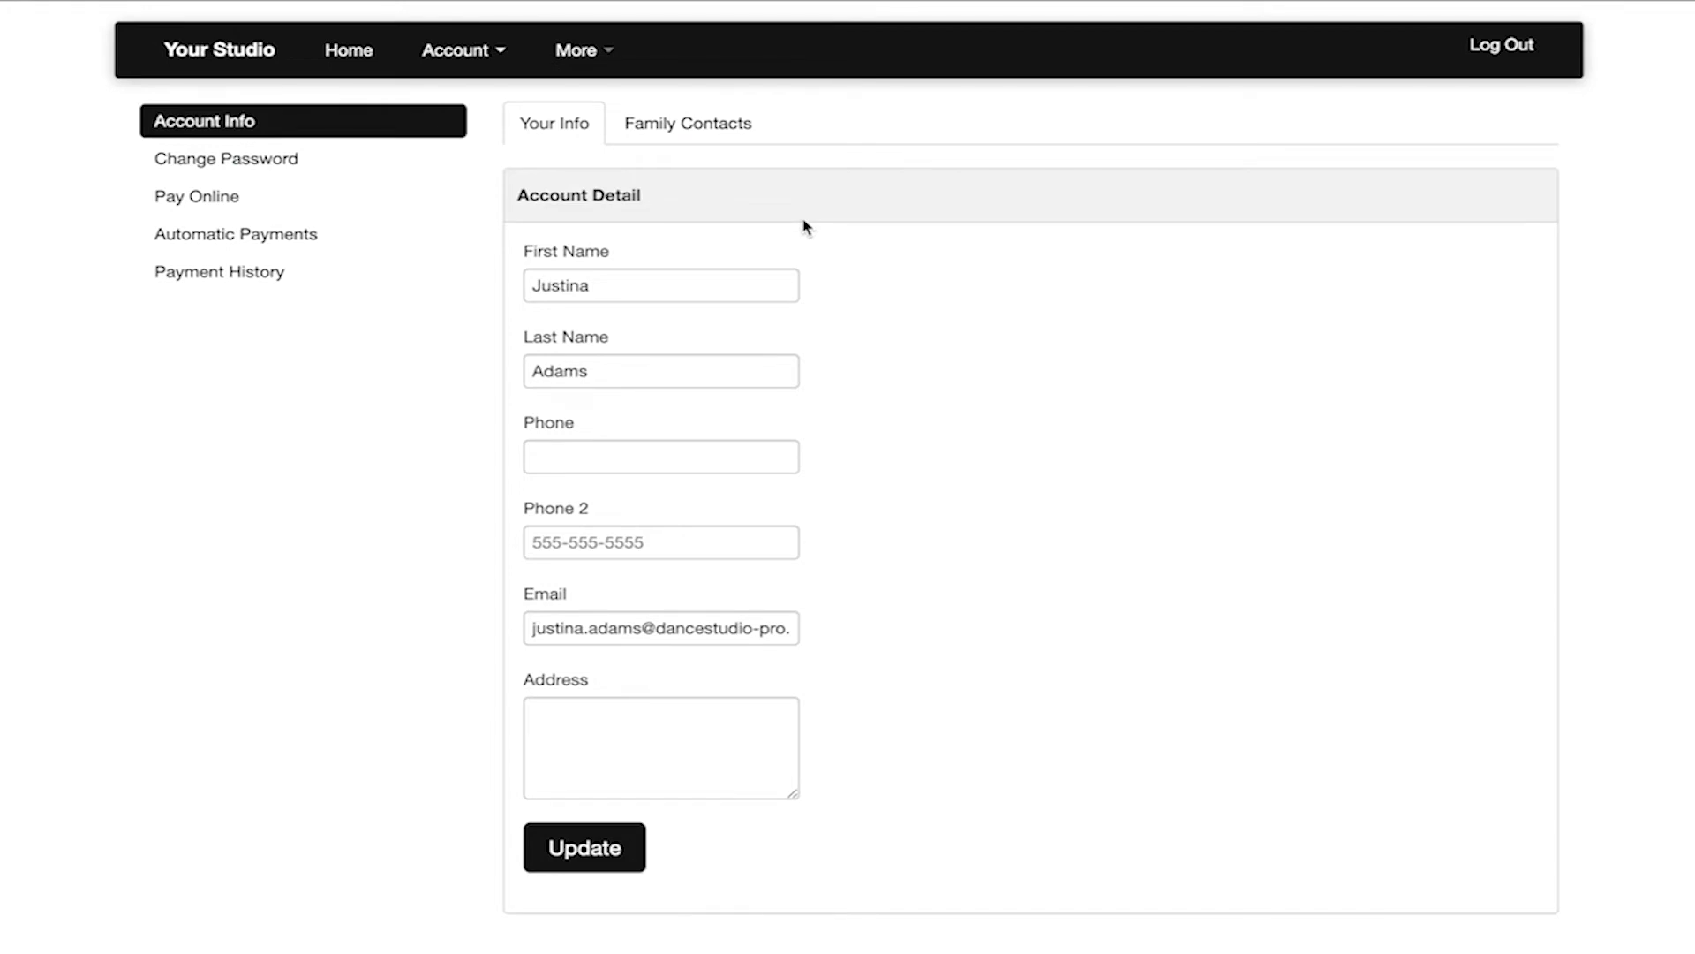
{"action": "left_click", "coordinate": [432, 170]}
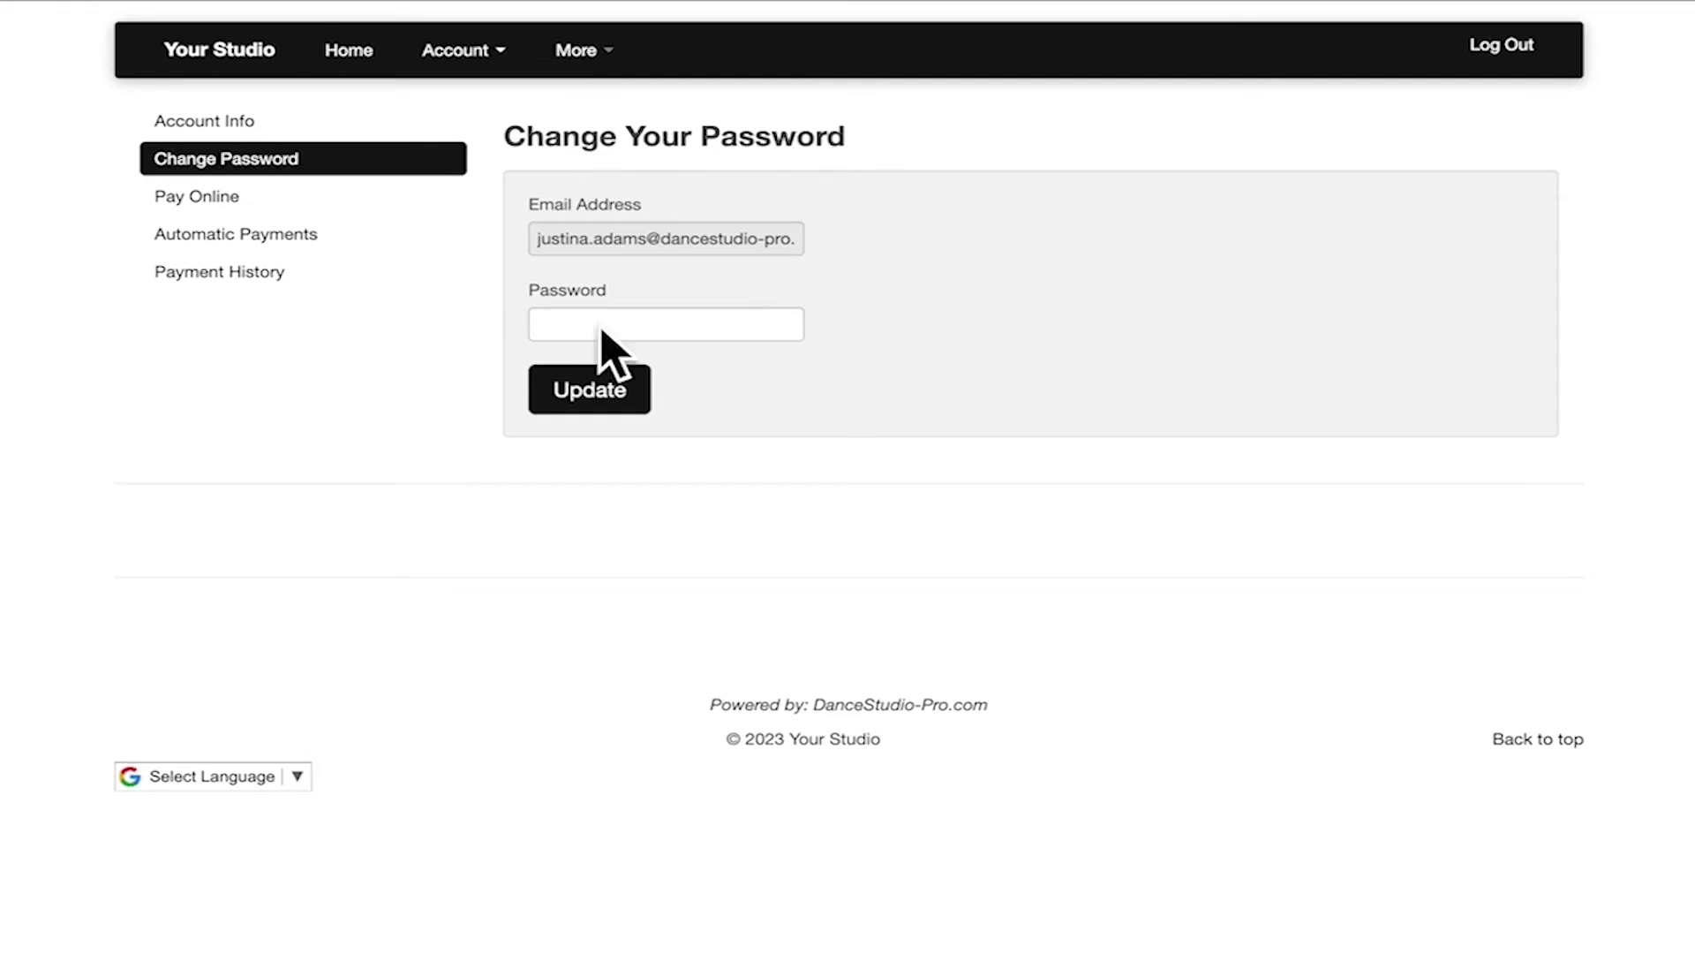
{"action": "left_click", "coordinate": [380, 208]}
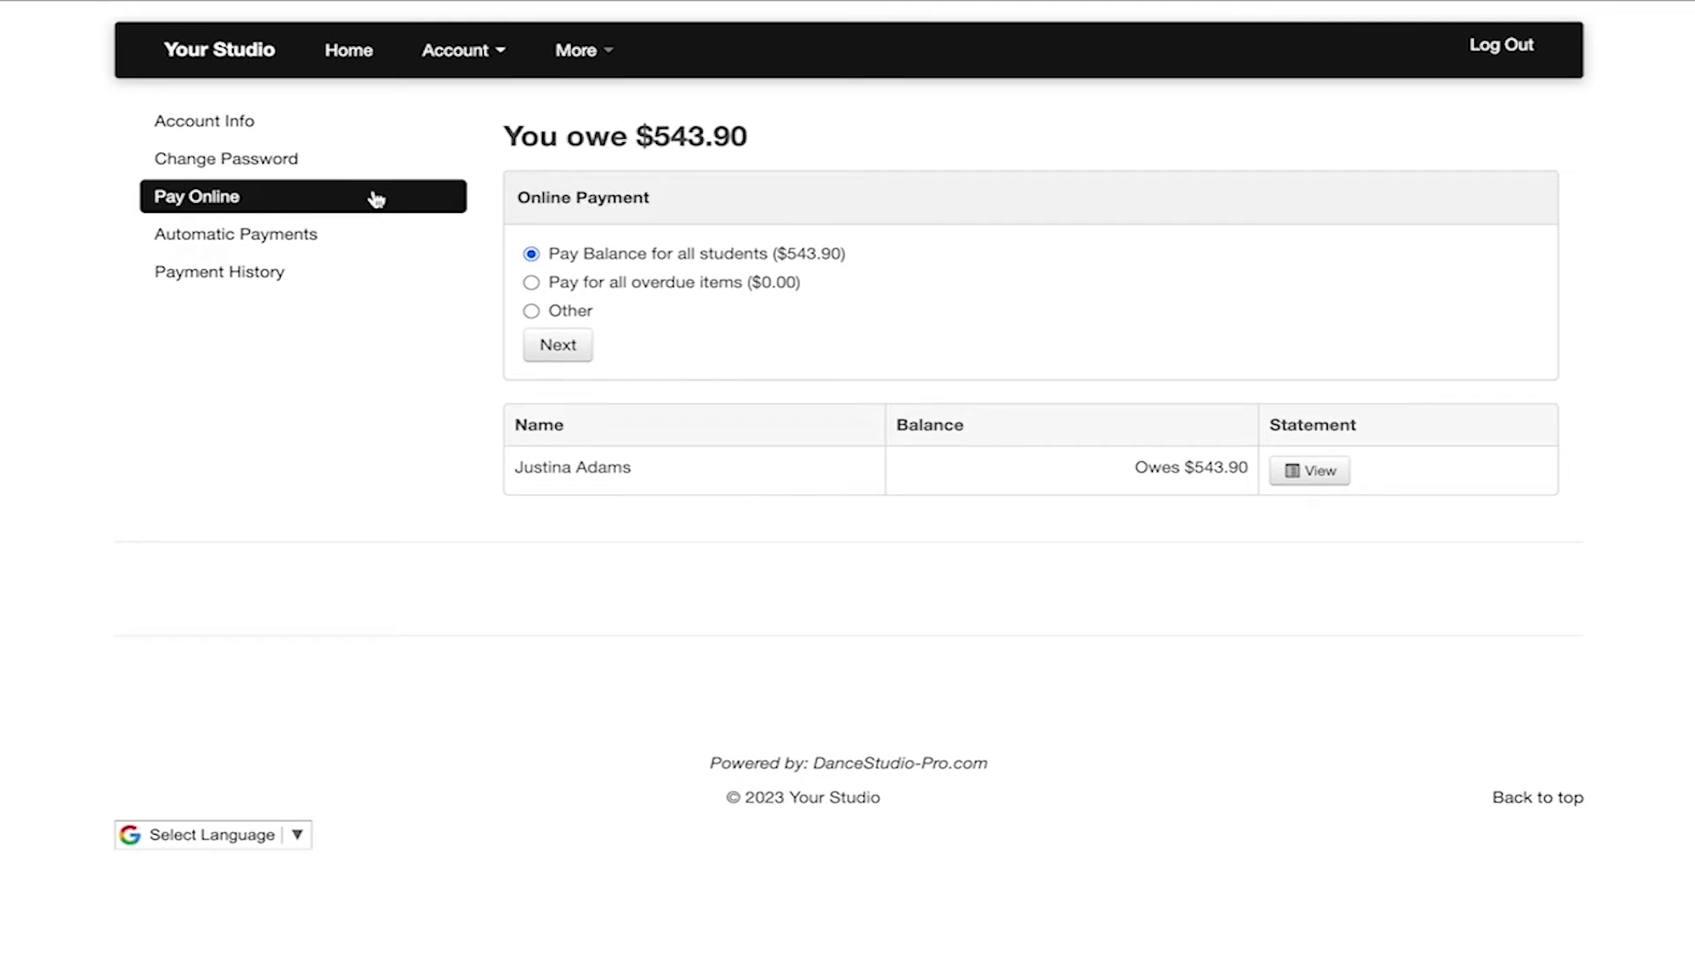
{"action": "left_click", "coordinate": [267, 244]}
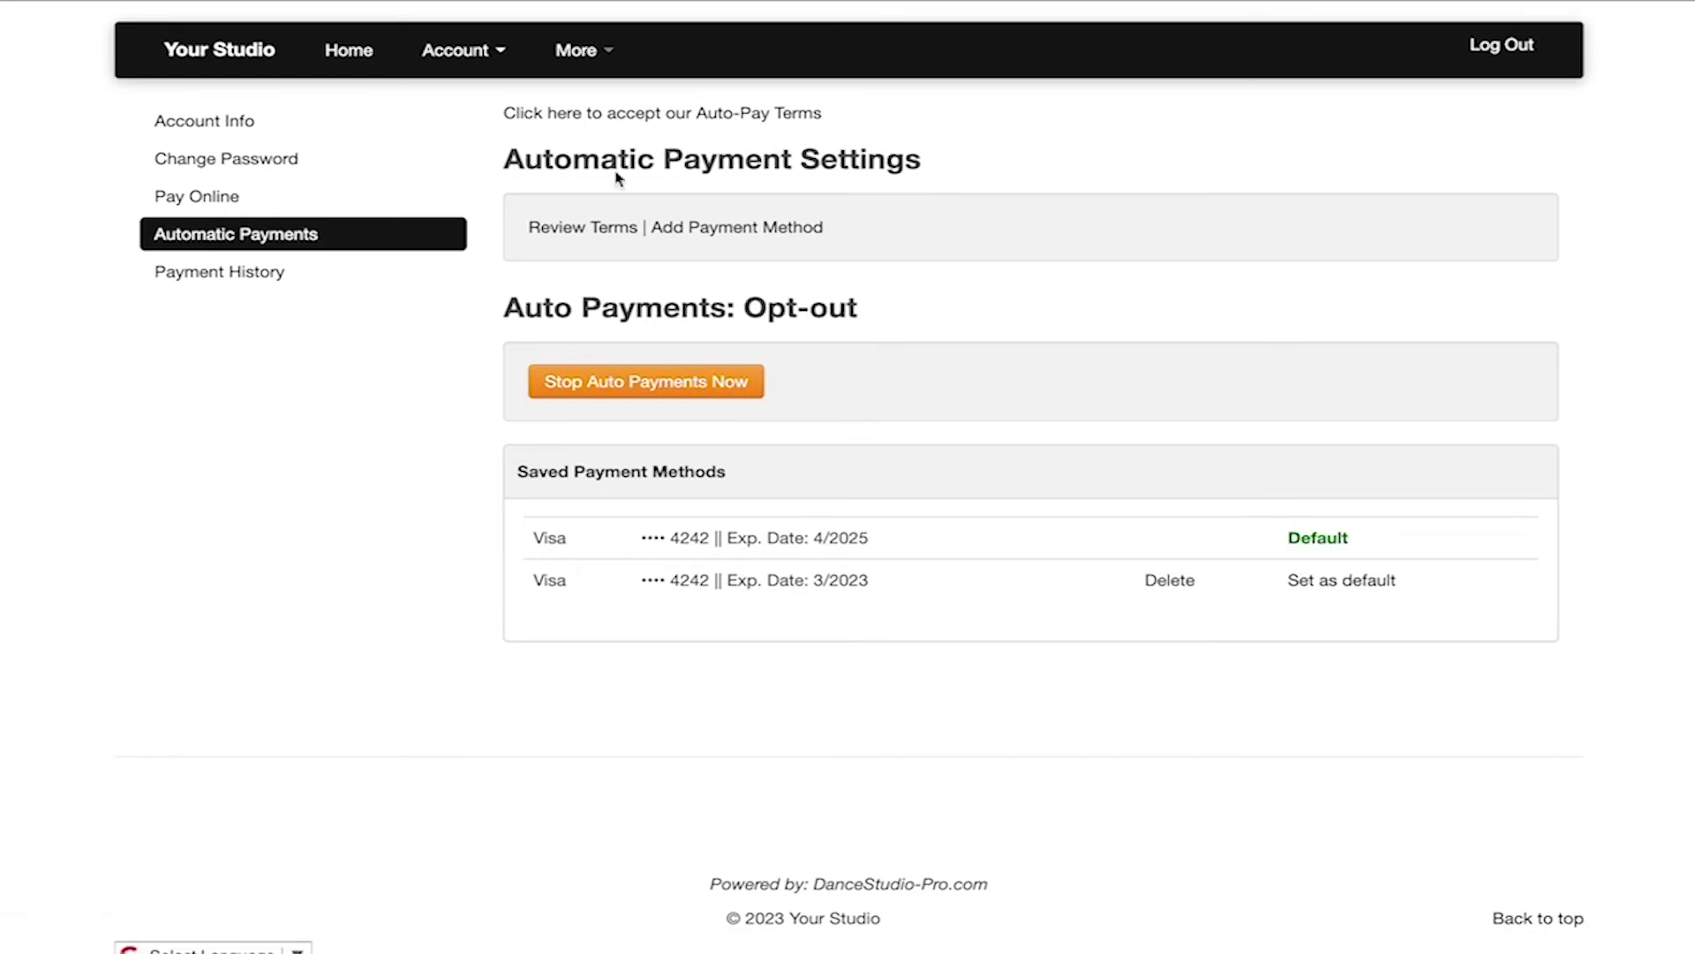
{"action": "left_click", "coordinate": [207, 275]}
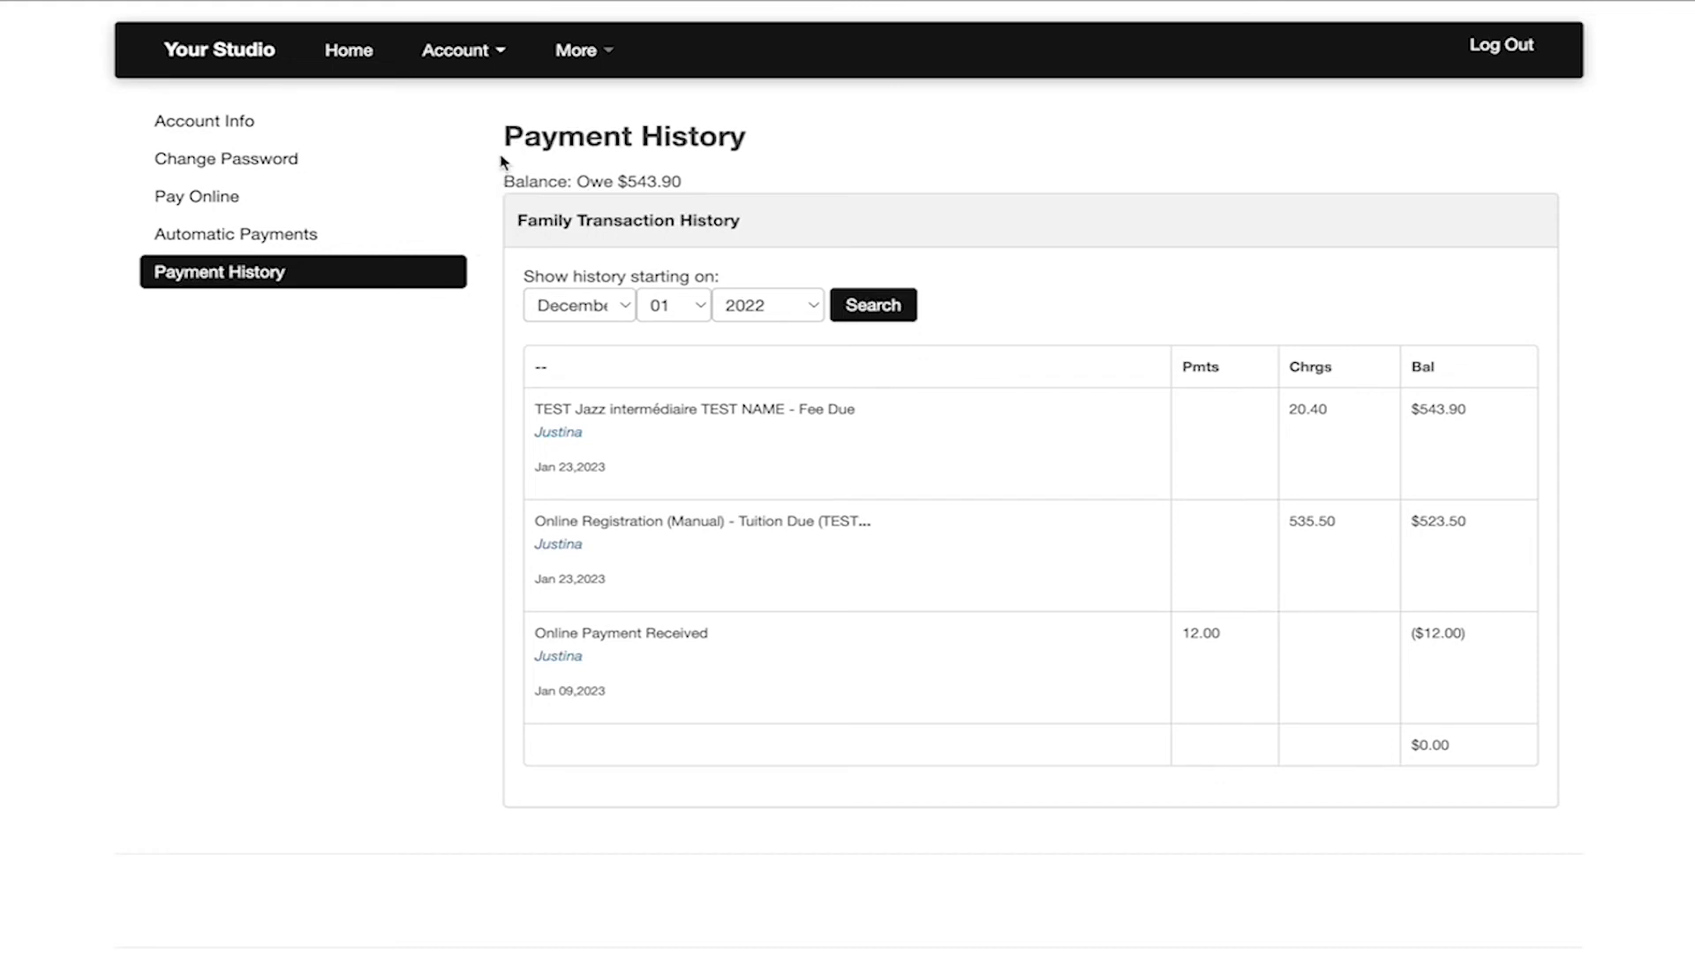
{"action": "left_click", "coordinate": [503, 53]}
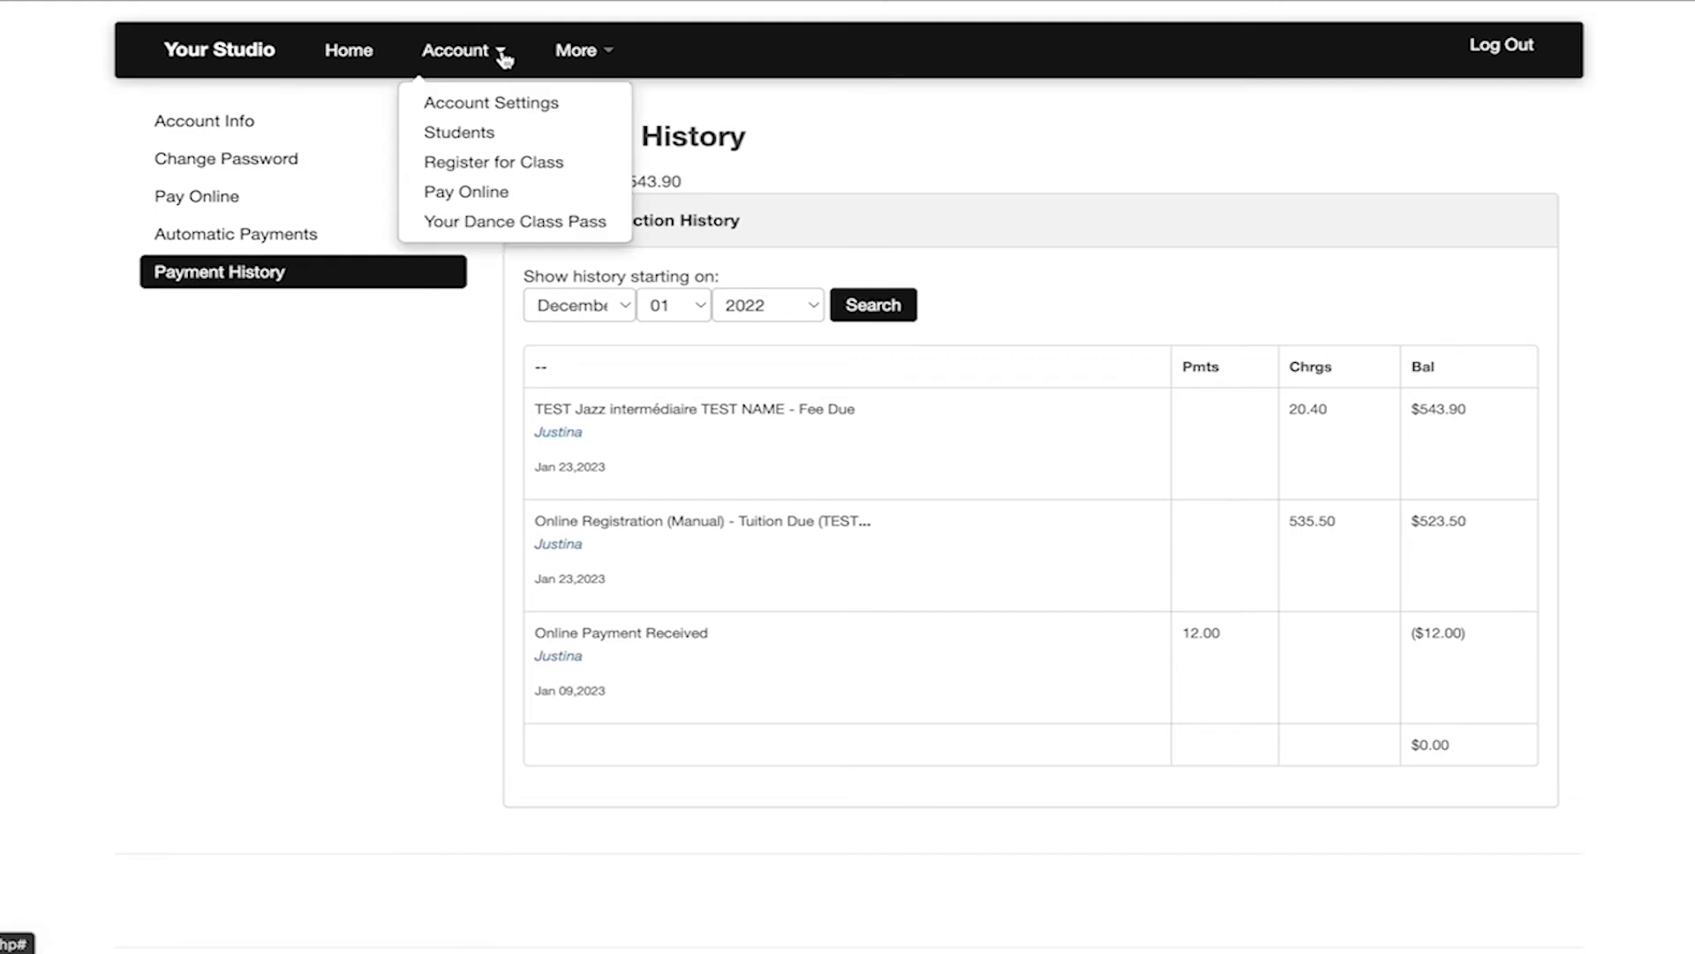
Open My Students, view My Weekly Schedule, then open the student's add-a-new-picture form.
{"action": "left_click", "coordinate": [462, 133]}
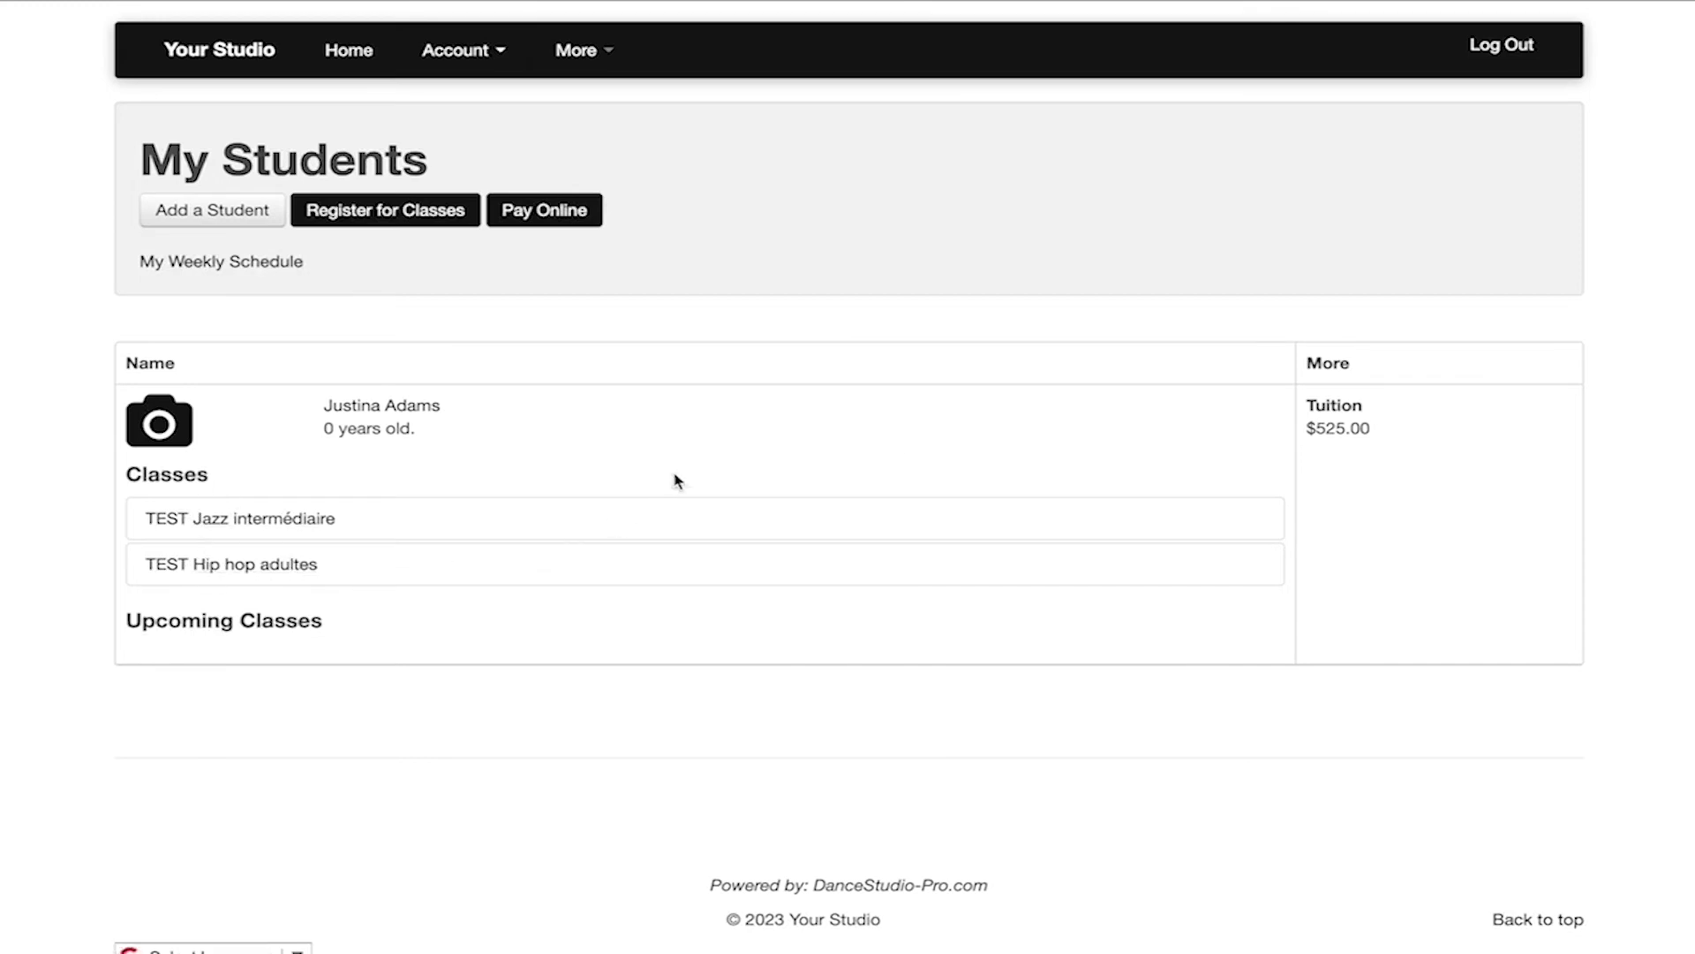
{"action": "left_click", "coordinate": [251, 262]}
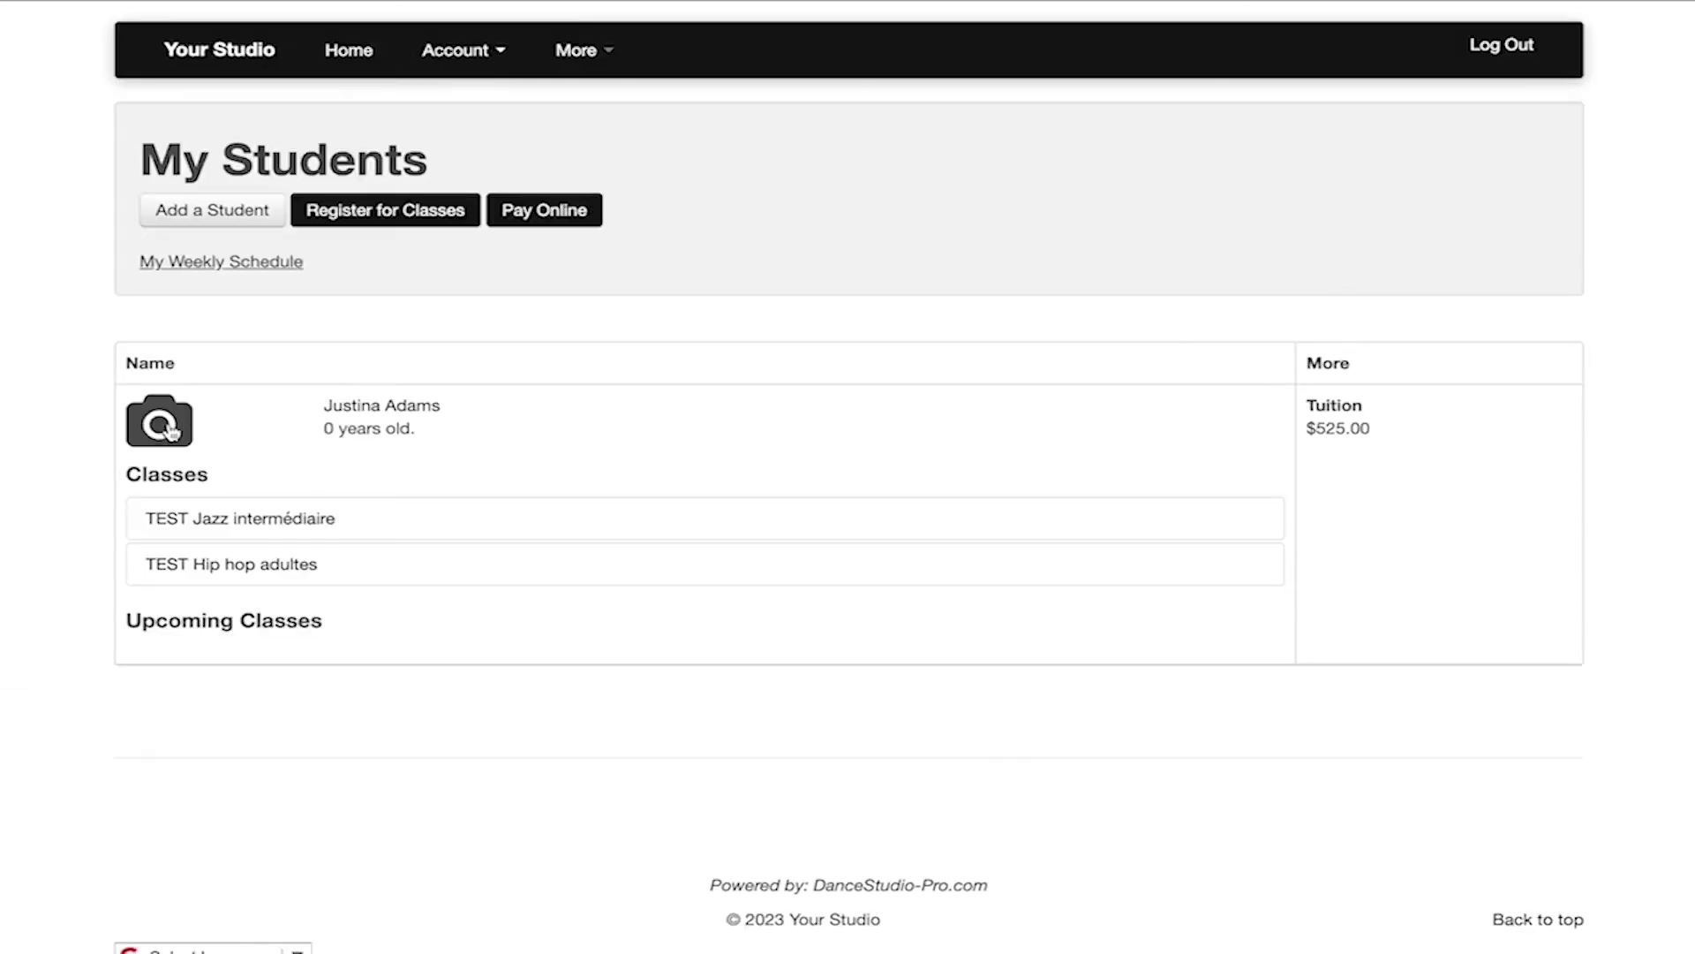
{"action": "scroll", "coordinate": [168, 430], "scroll_direction": "down", "scroll_amount": 1}
{"action": "left_click", "coordinate": [167, 430]}
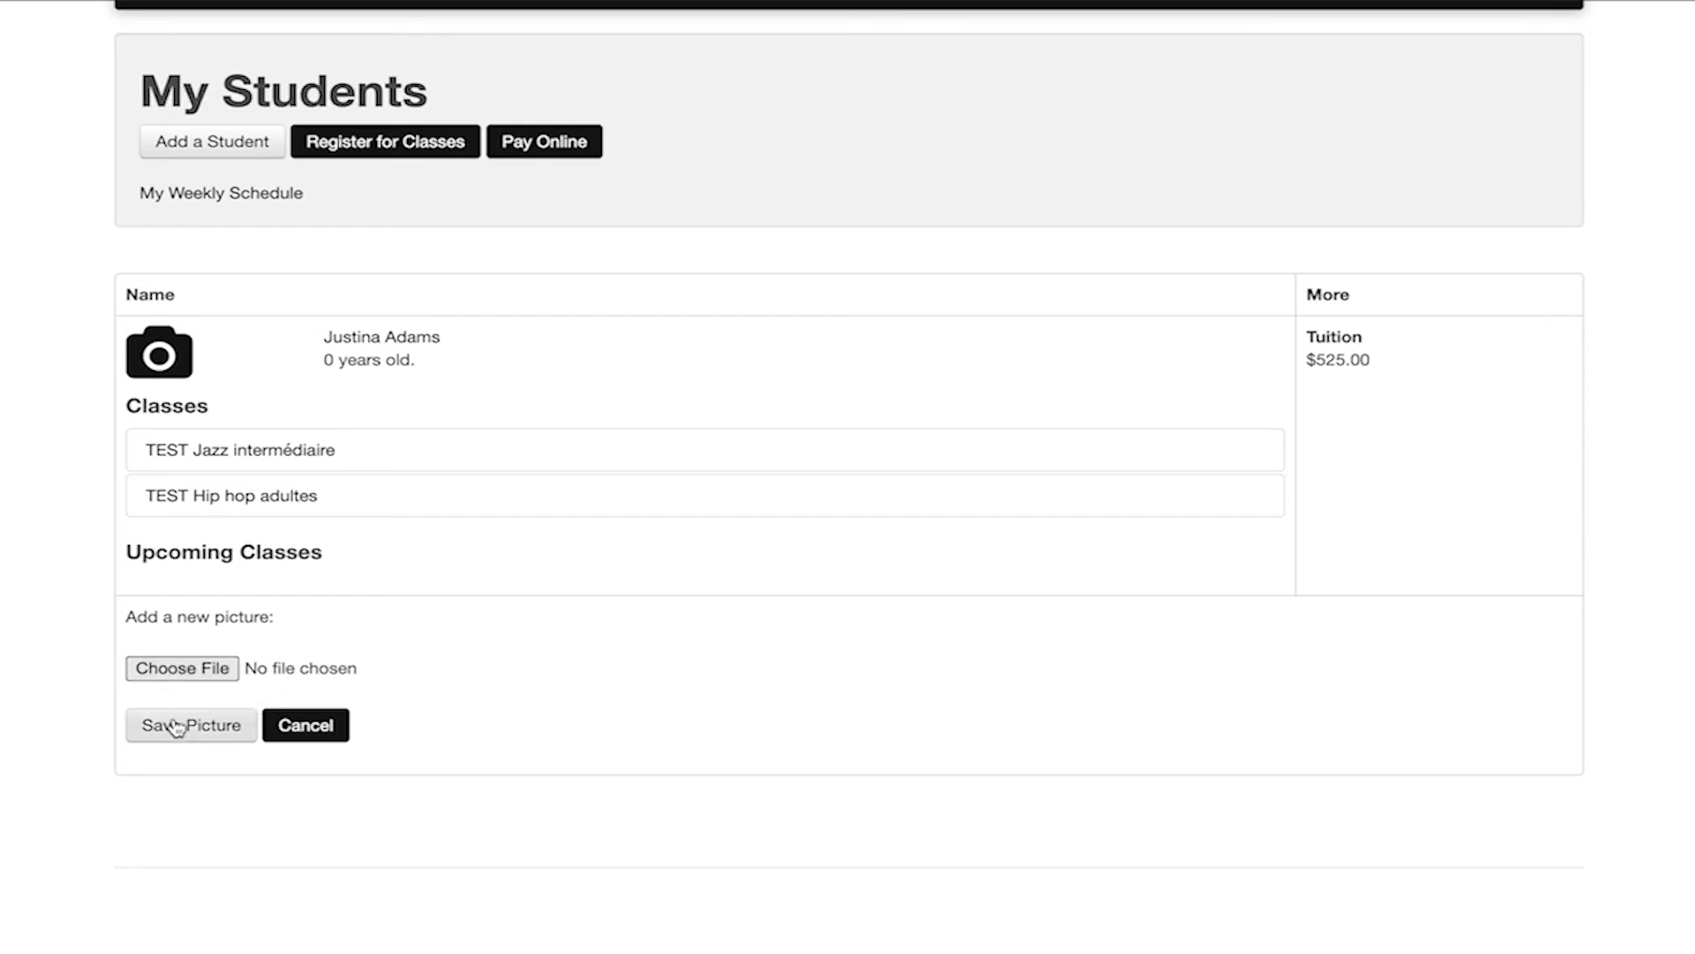
{"action": "scroll", "coordinate": [394, 391], "scroll_direction": "up", "scroll_amount": 1}
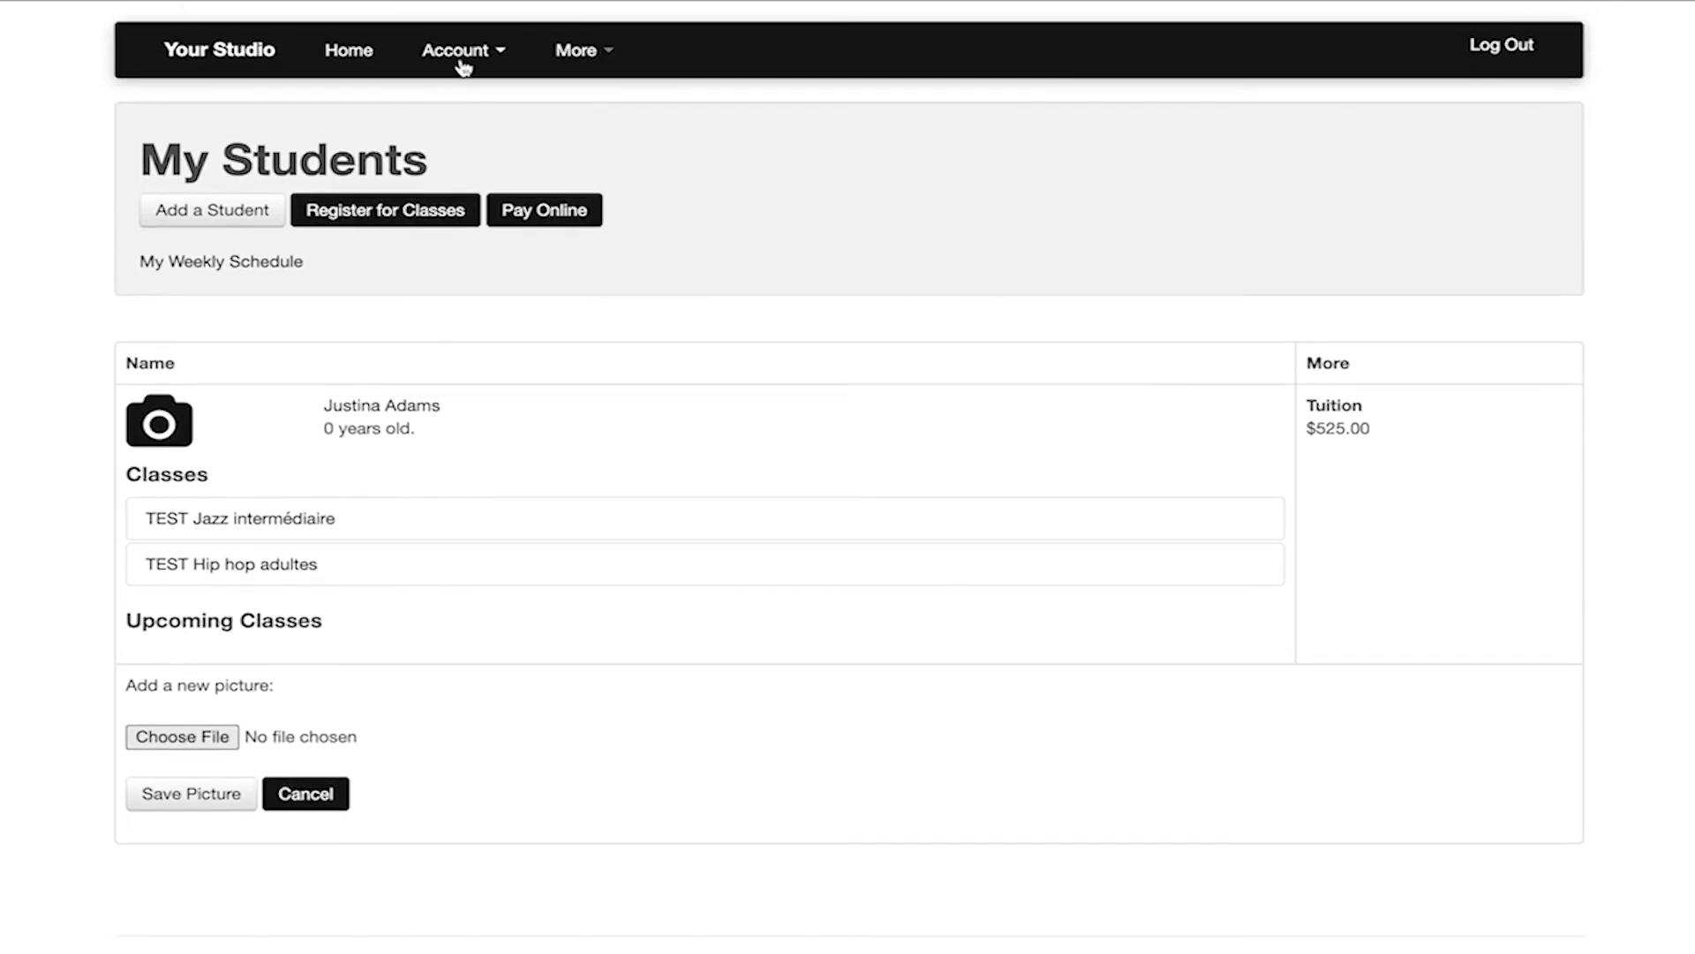
{"action": "scroll", "coordinate": [472, 62], "scroll_direction": "down", "scroll_amount": 1}
From the More menu, visit Contact, Shared Files, the online store and online tickets.
{"action": "left_click", "coordinate": [583, 42]}
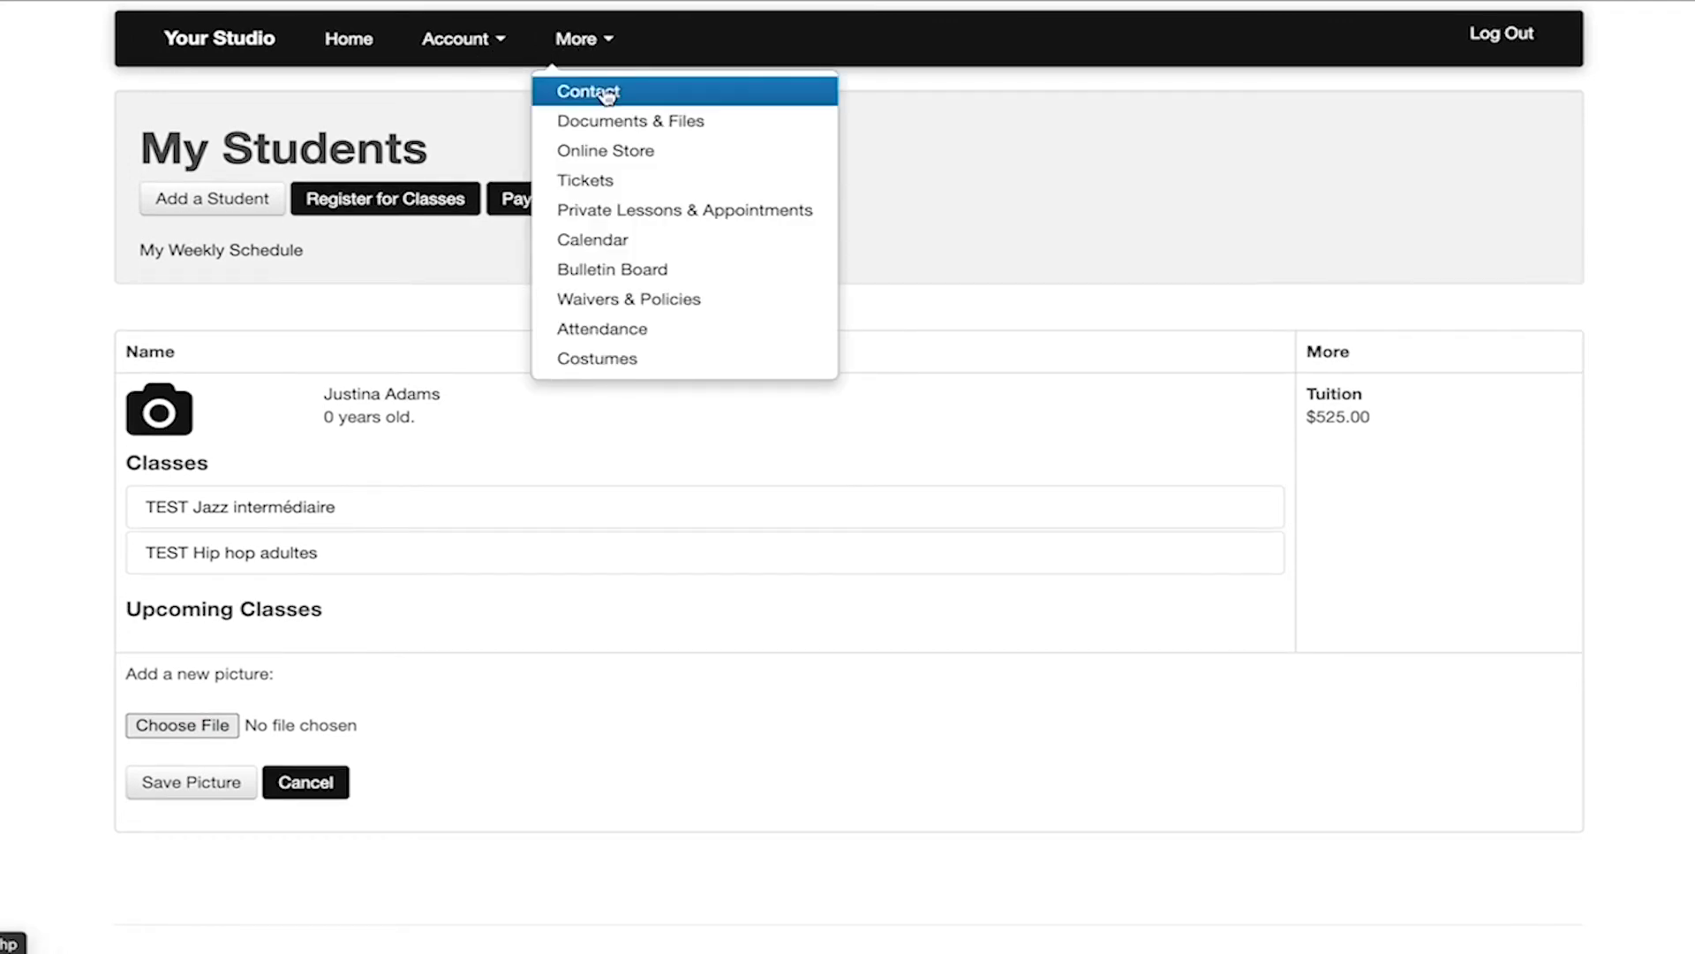
{"action": "left_click", "coordinate": [607, 94]}
{"action": "left_click", "coordinate": [586, 51]}
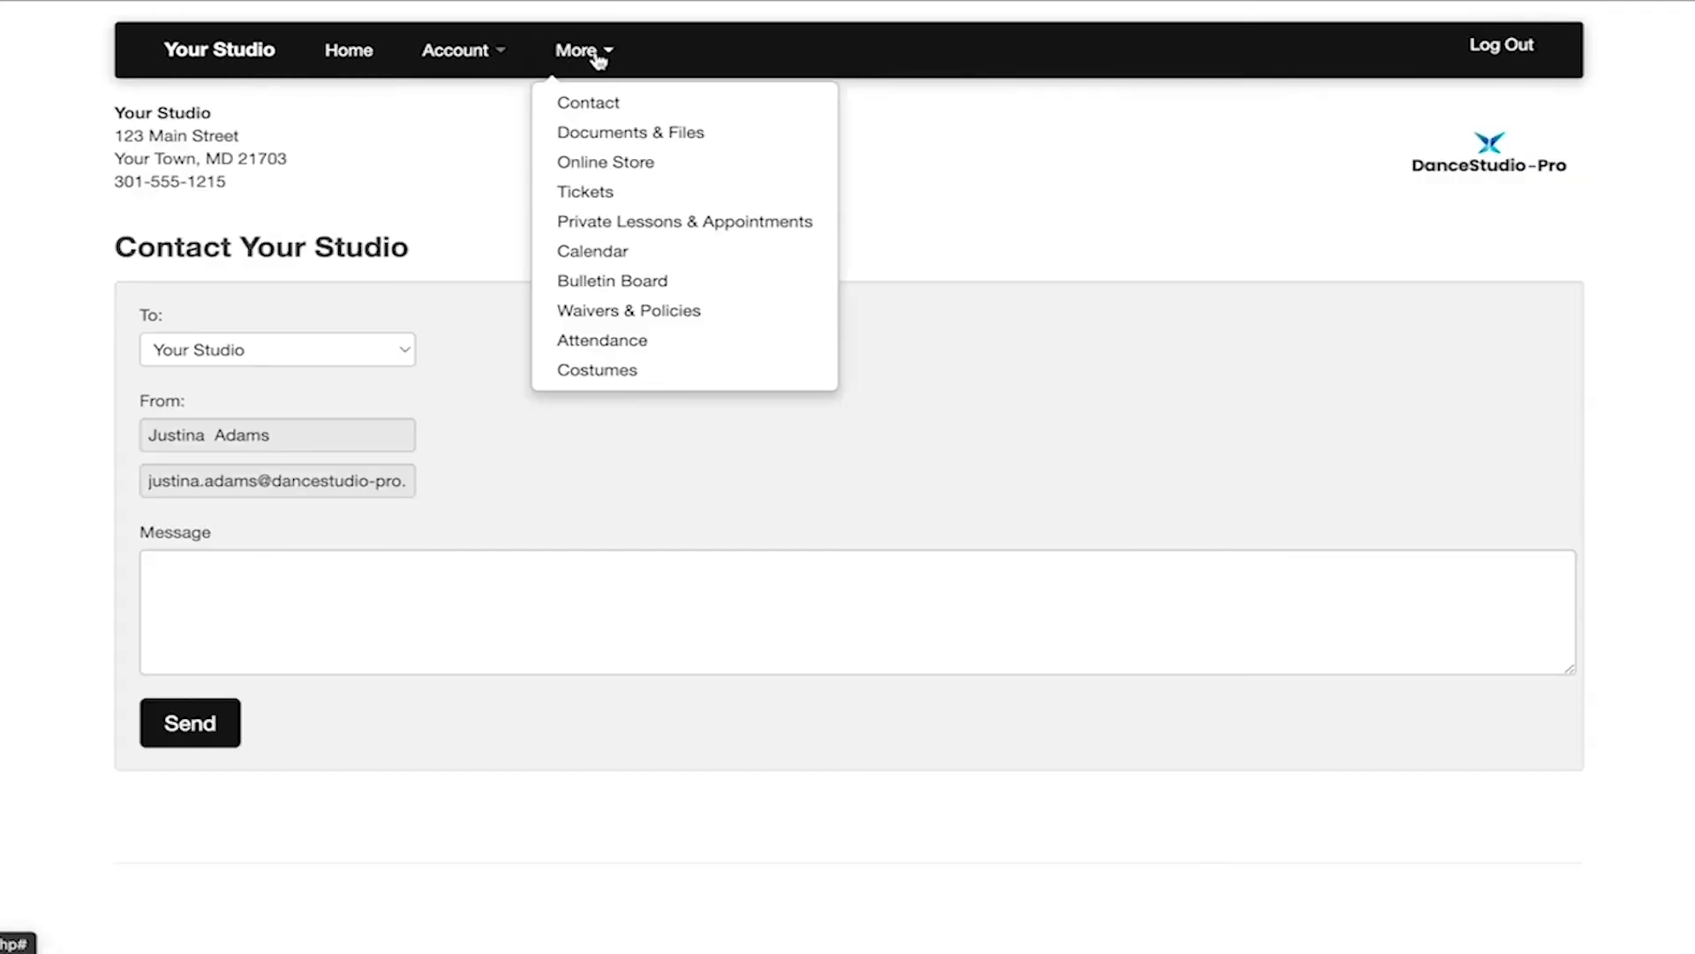
{"action": "left_click", "coordinate": [611, 140]}
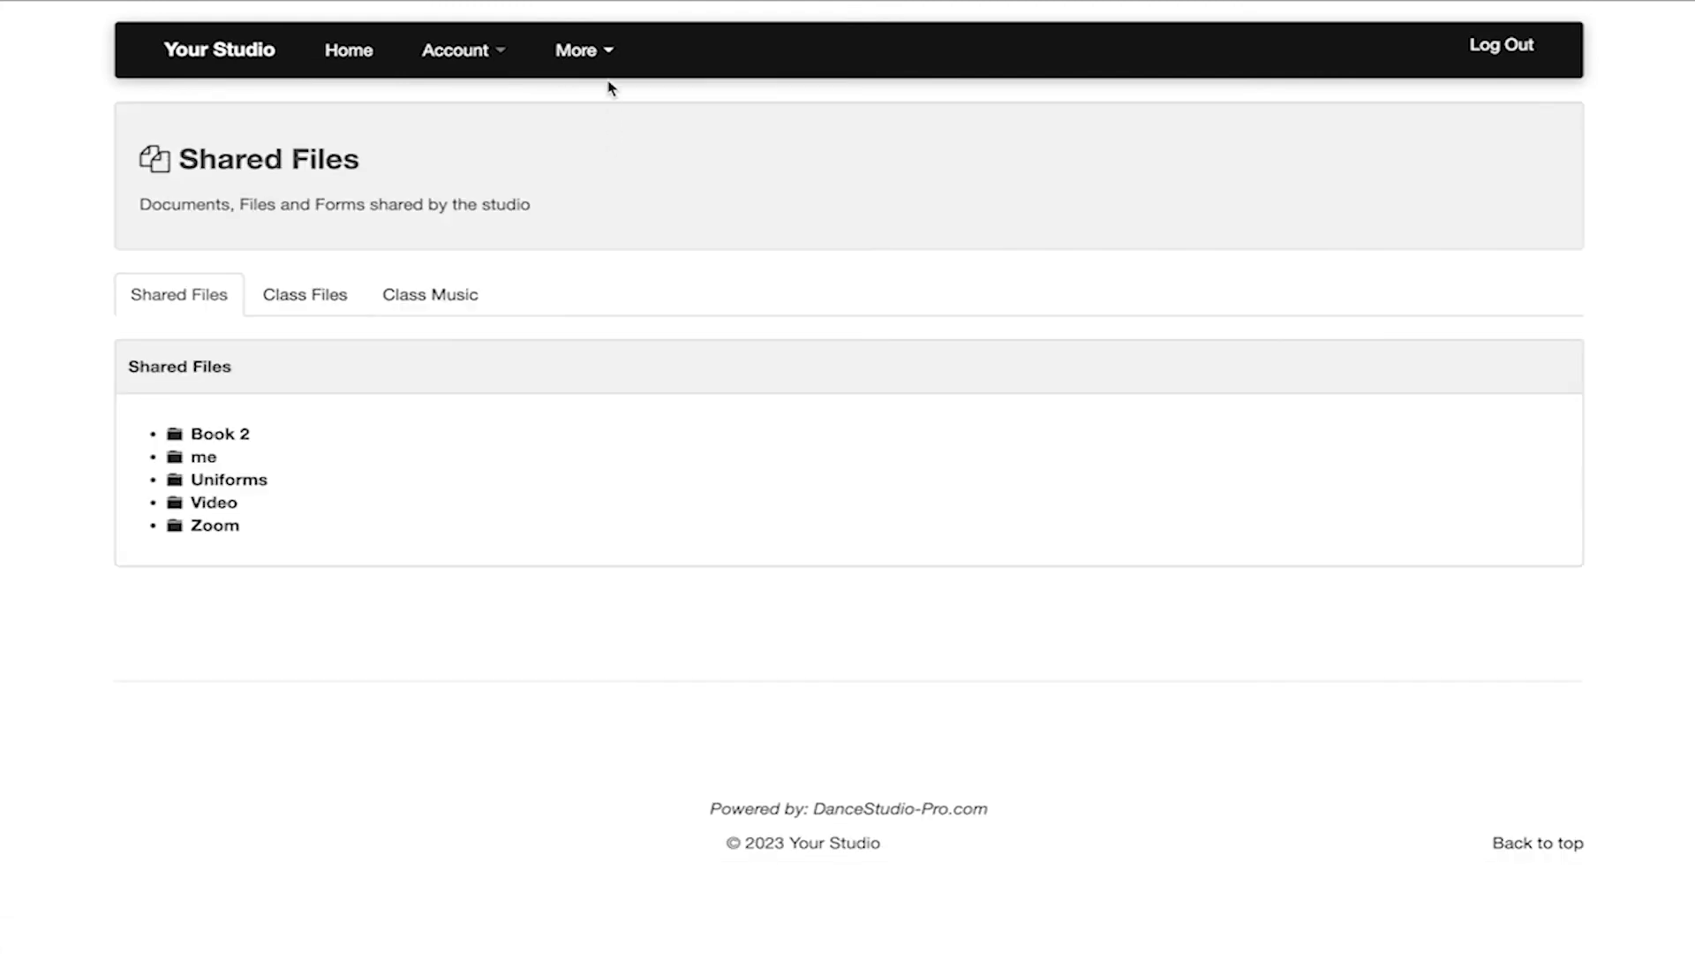
{"action": "left_click", "coordinate": [603, 62]}
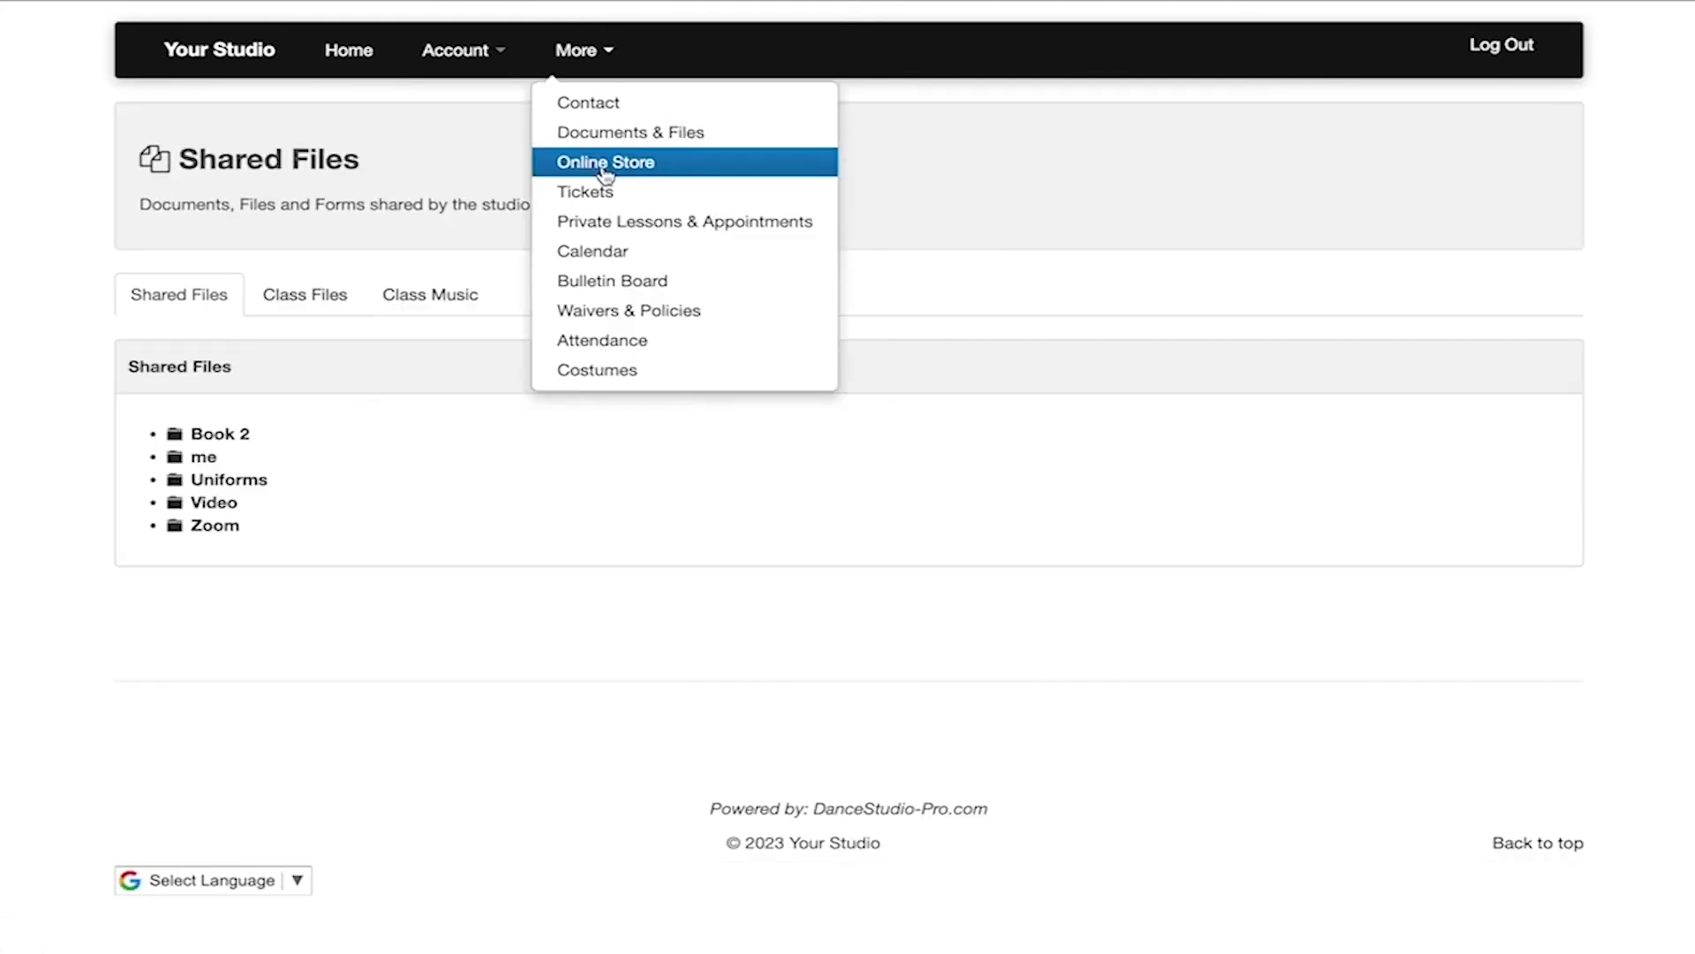
{"action": "left_click", "coordinate": [605, 166]}
{"action": "left_click", "coordinate": [580, 69]}
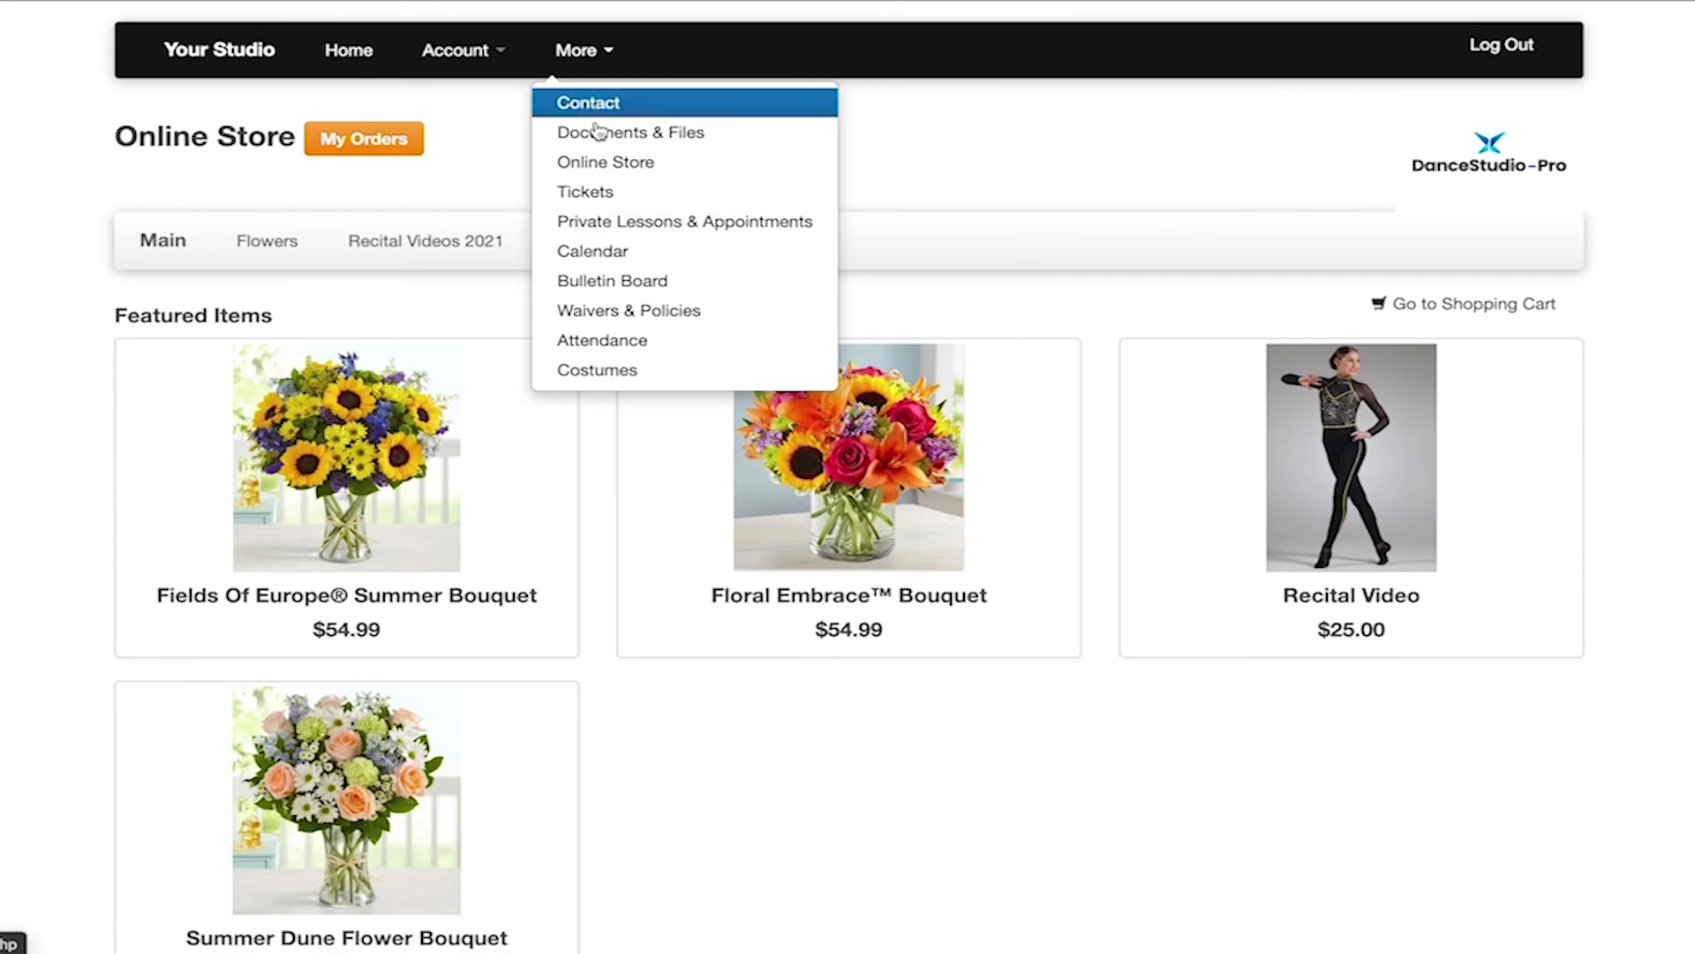
{"action": "left_click", "coordinate": [616, 196]}
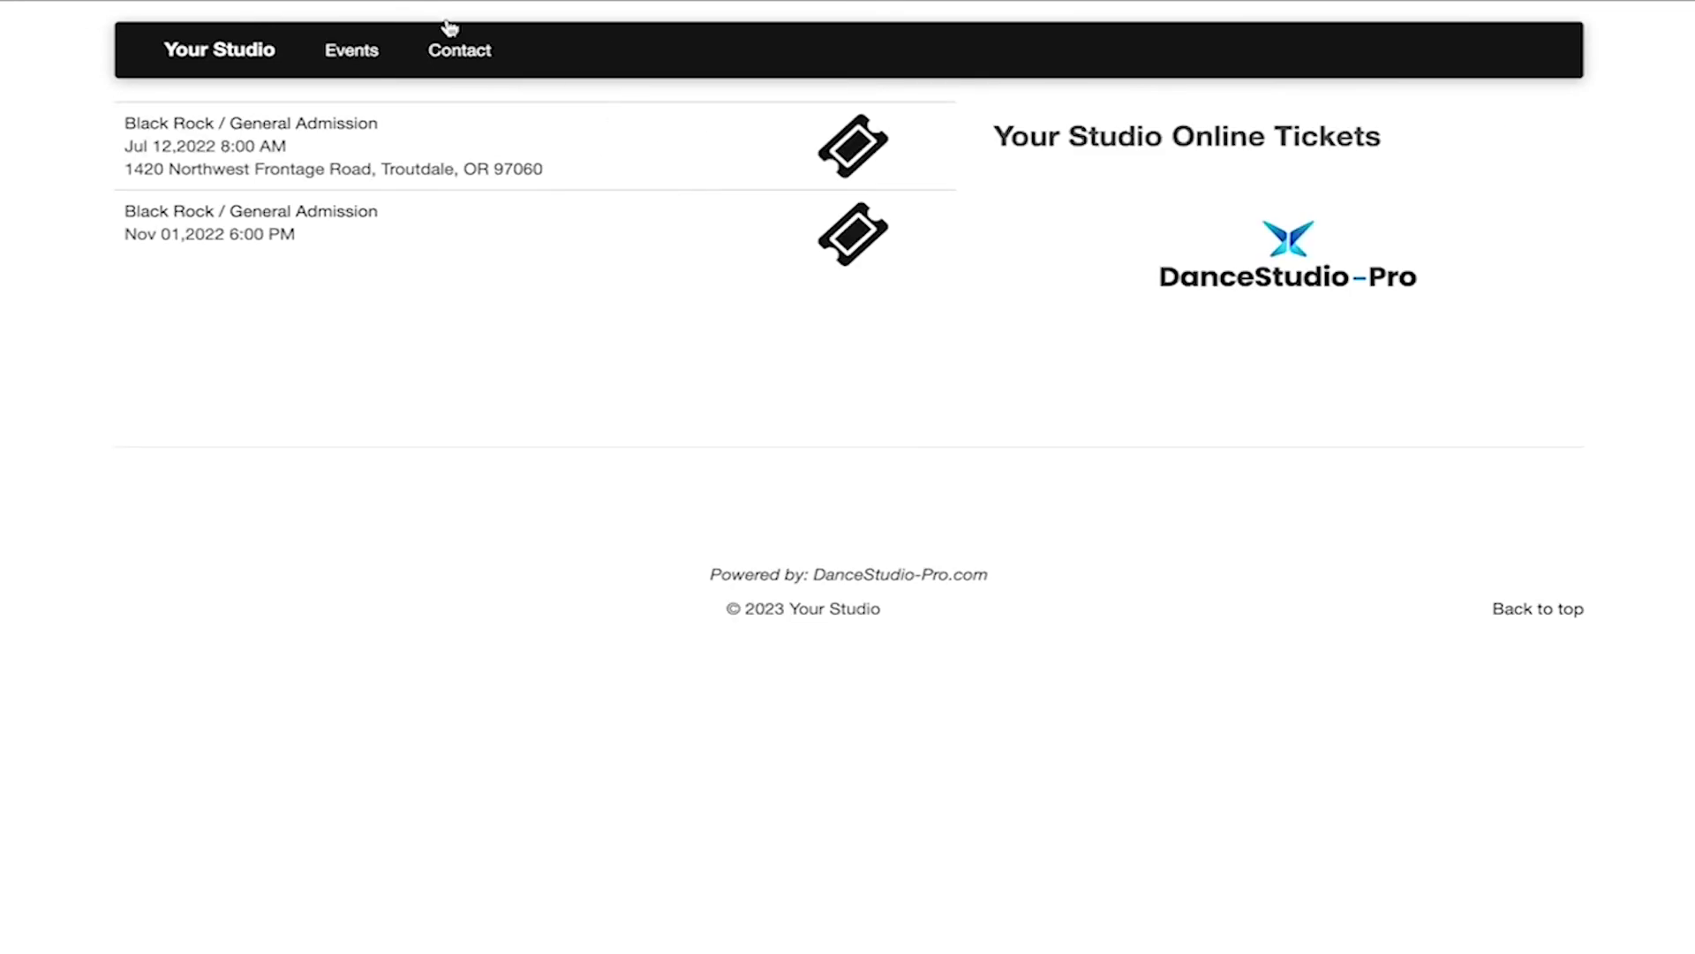
Go back to the store, then visit private lessons, the class calendar week view and bulletin board.
{"action": "key", "text": "alt+Left"}
{"action": "left_click", "coordinate": [575, 52]}
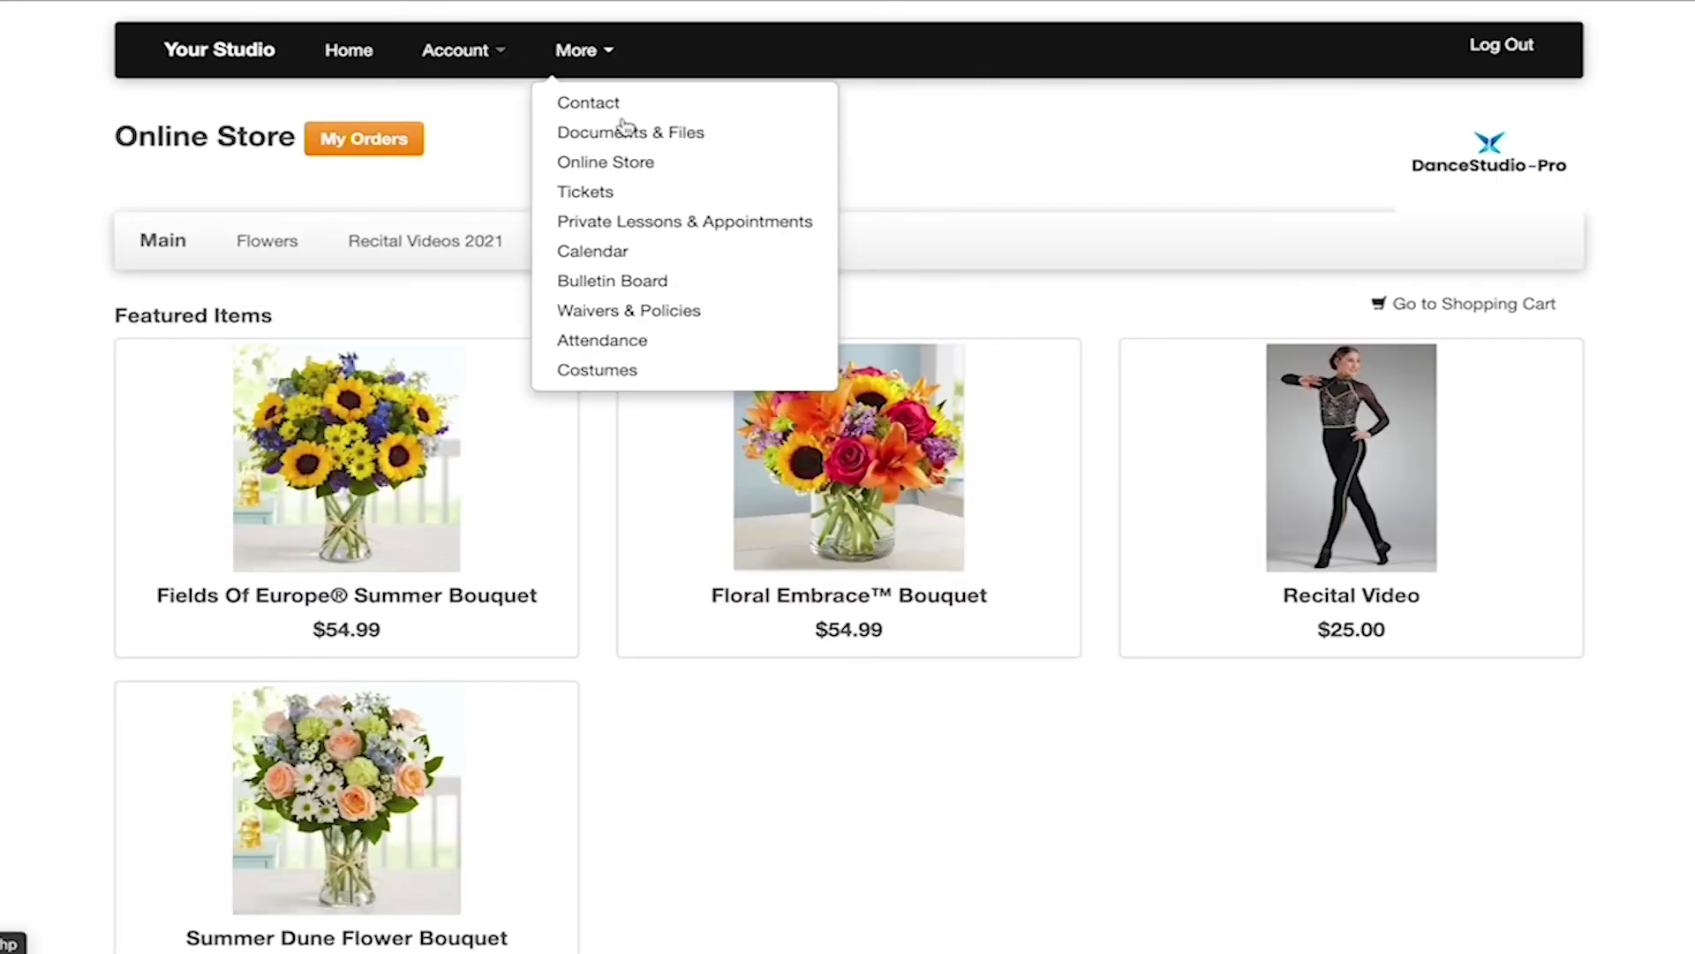
{"action": "left_click", "coordinate": [649, 231]}
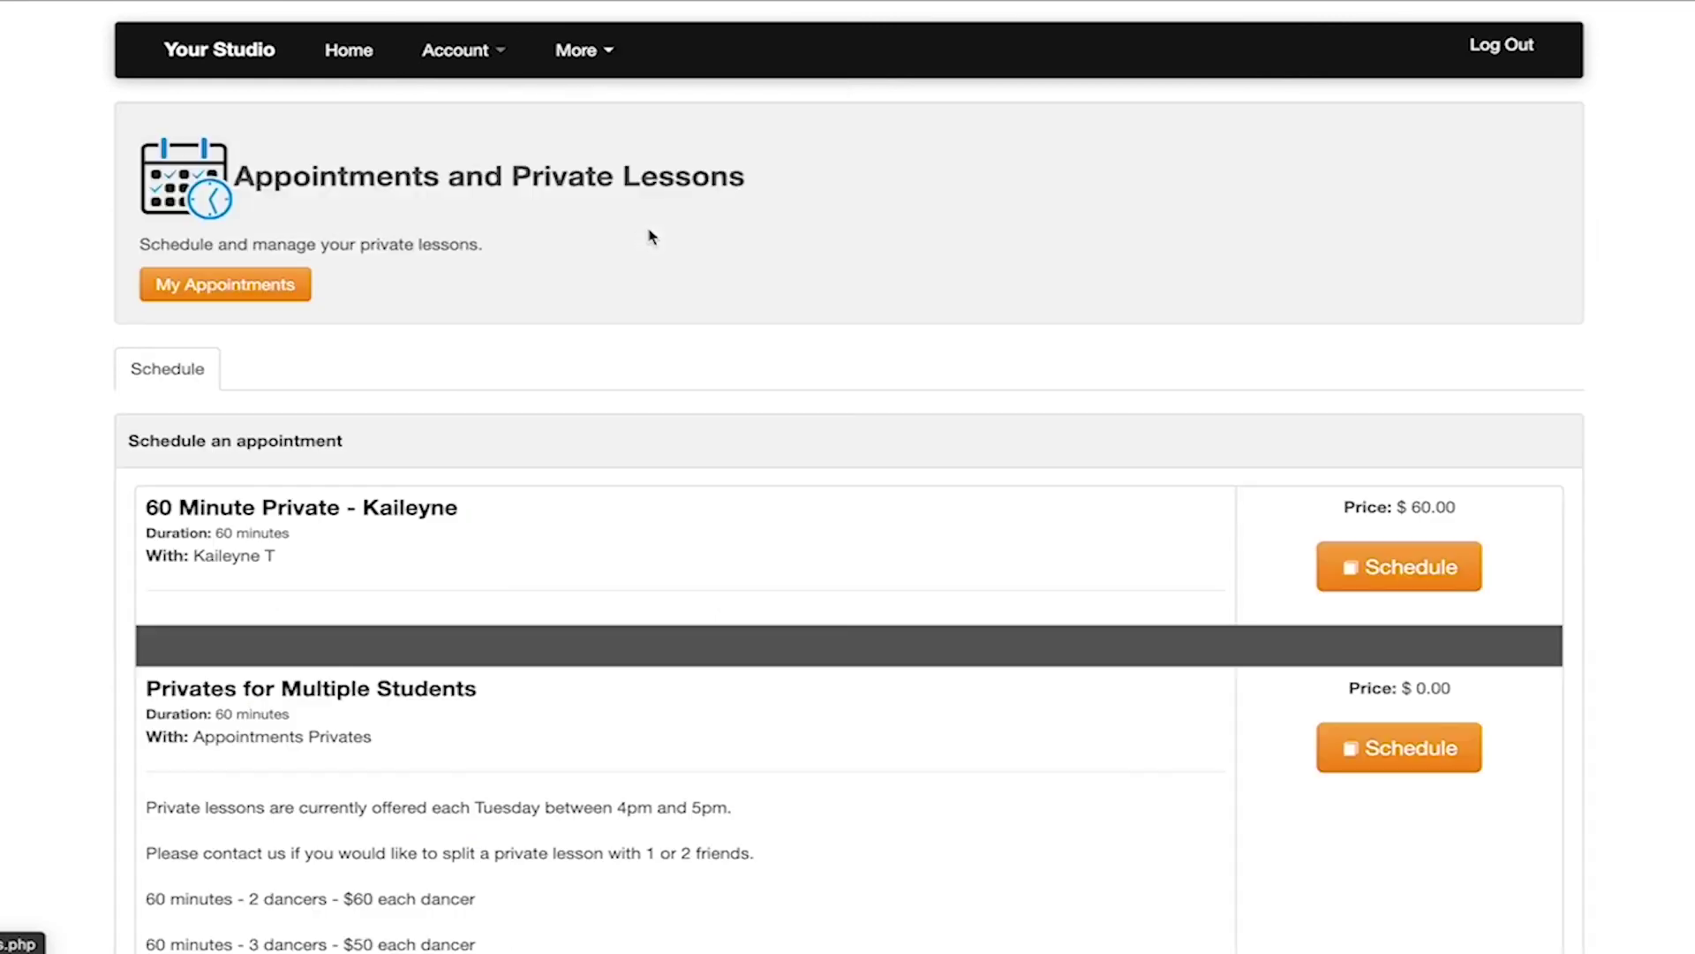
{"action": "left_click", "coordinate": [582, 51]}
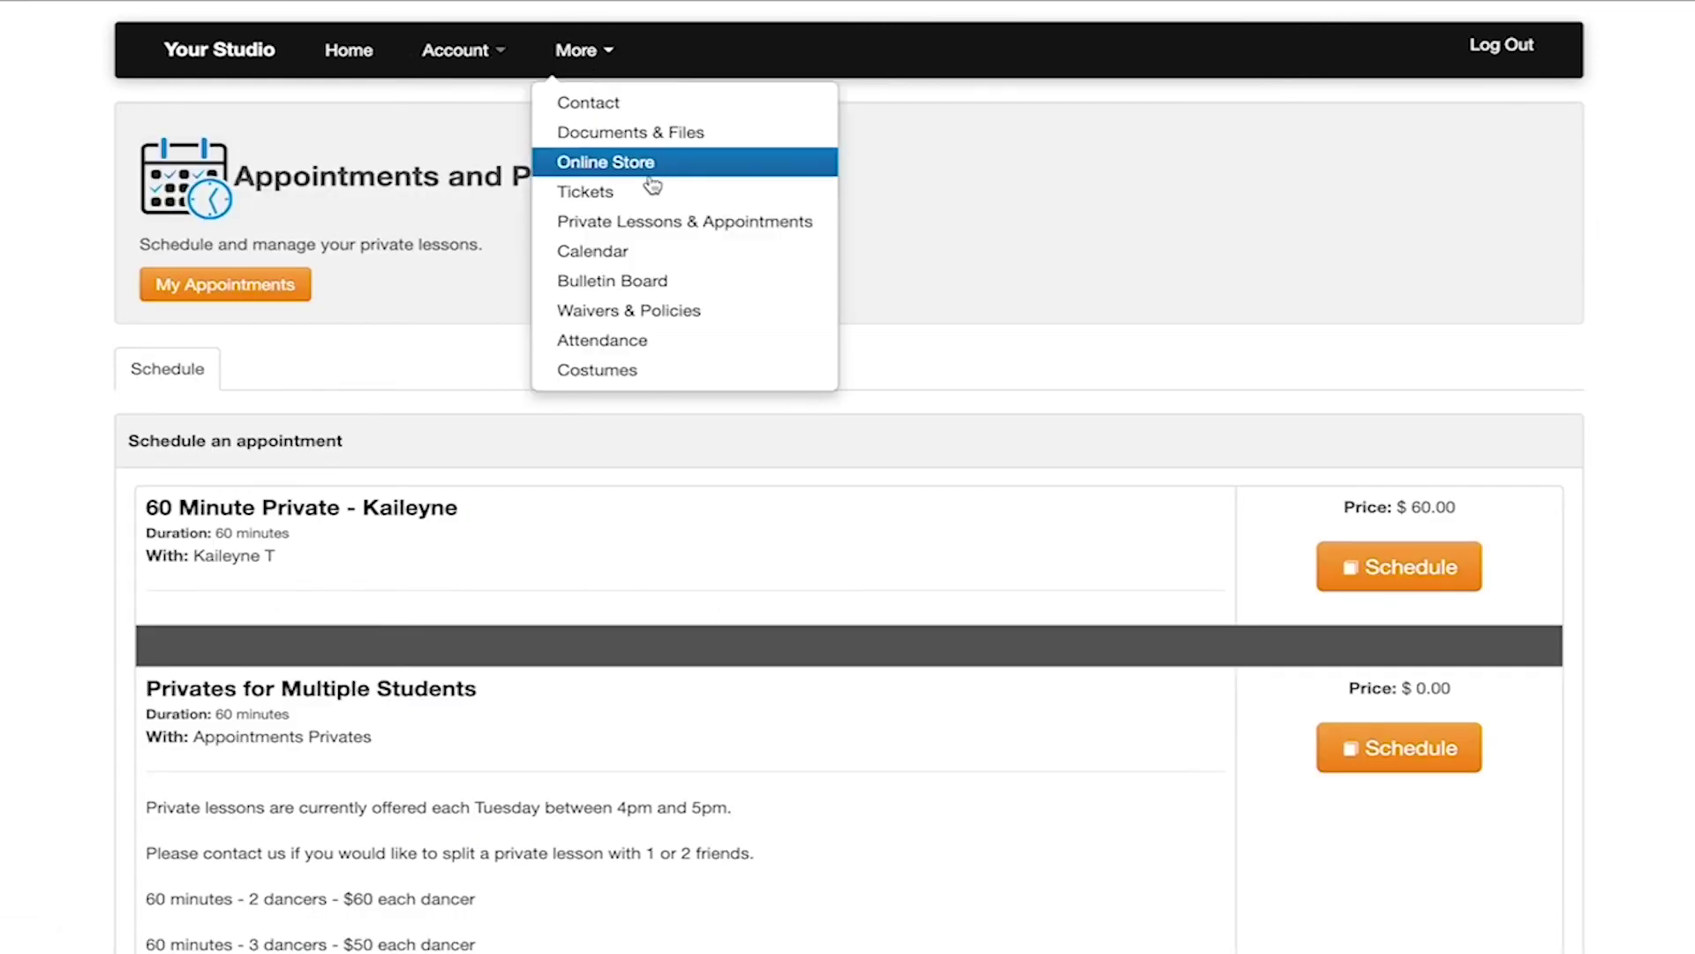
{"action": "left_click", "coordinate": [658, 256]}
{"action": "left_click", "coordinate": [579, 50]}
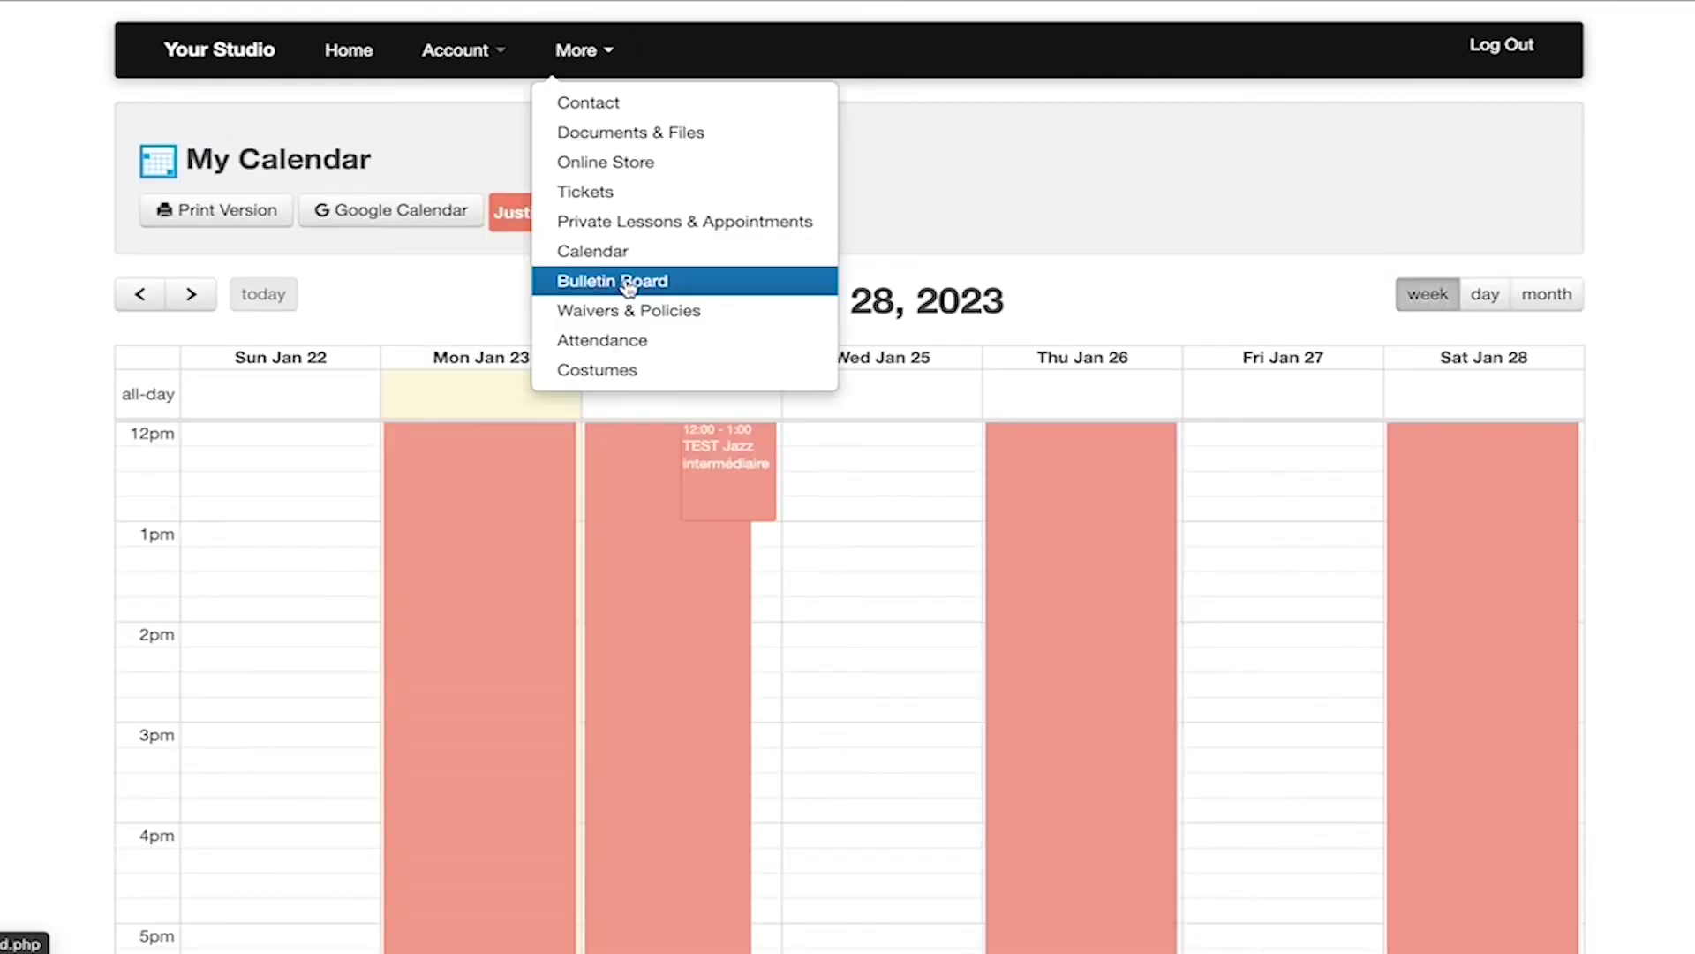
{"action": "left_click", "coordinate": [628, 282]}
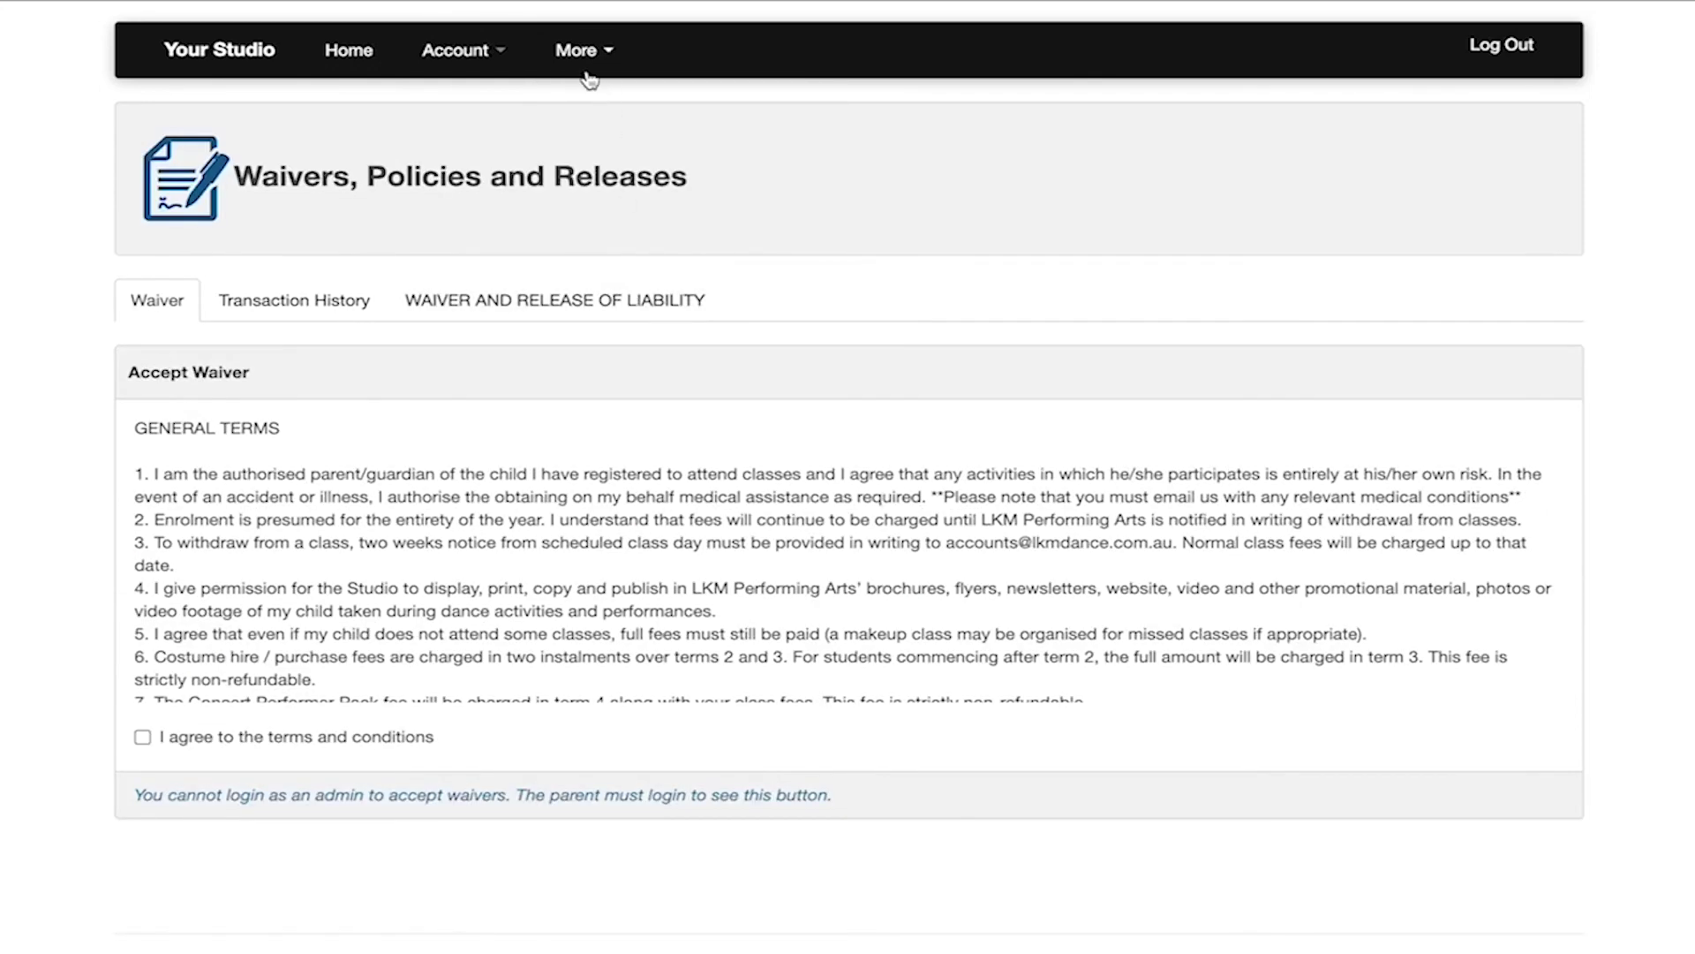
Visit the attendance log and costumes pages, then return to the dashboard.
{"action": "left_click", "coordinate": [582, 69]}
{"action": "left_click", "coordinate": [609, 340]}
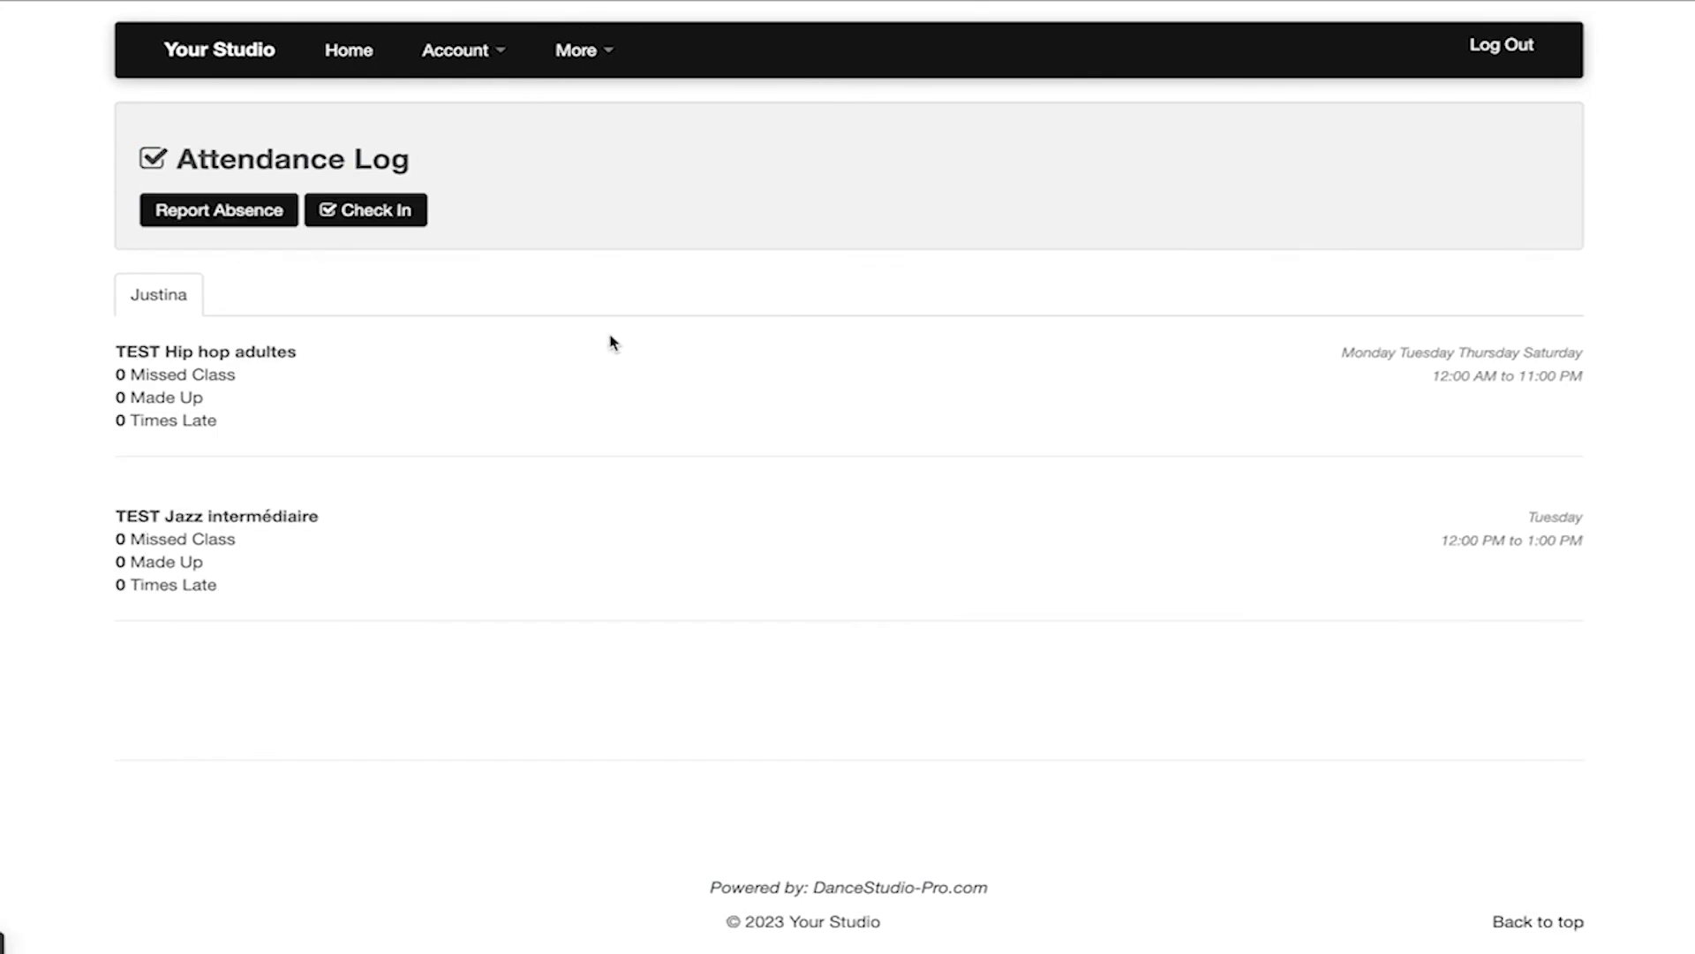
{"action": "left_click", "coordinate": [560, 55]}
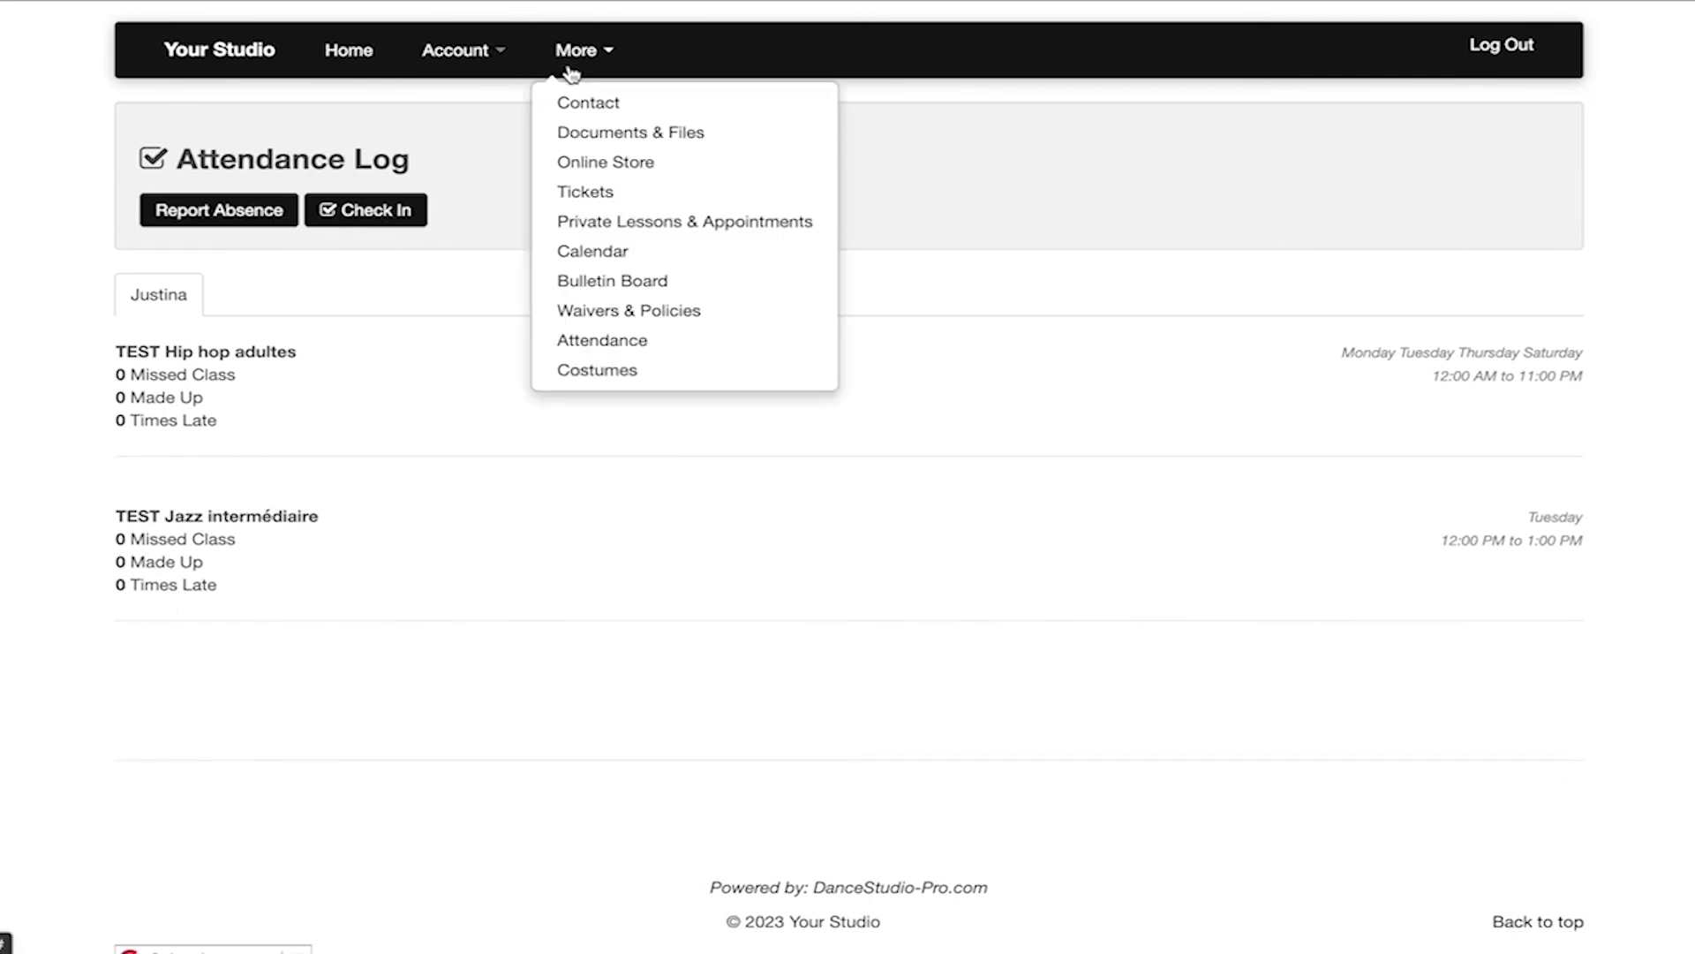
{"action": "left_click", "coordinate": [616, 367]}
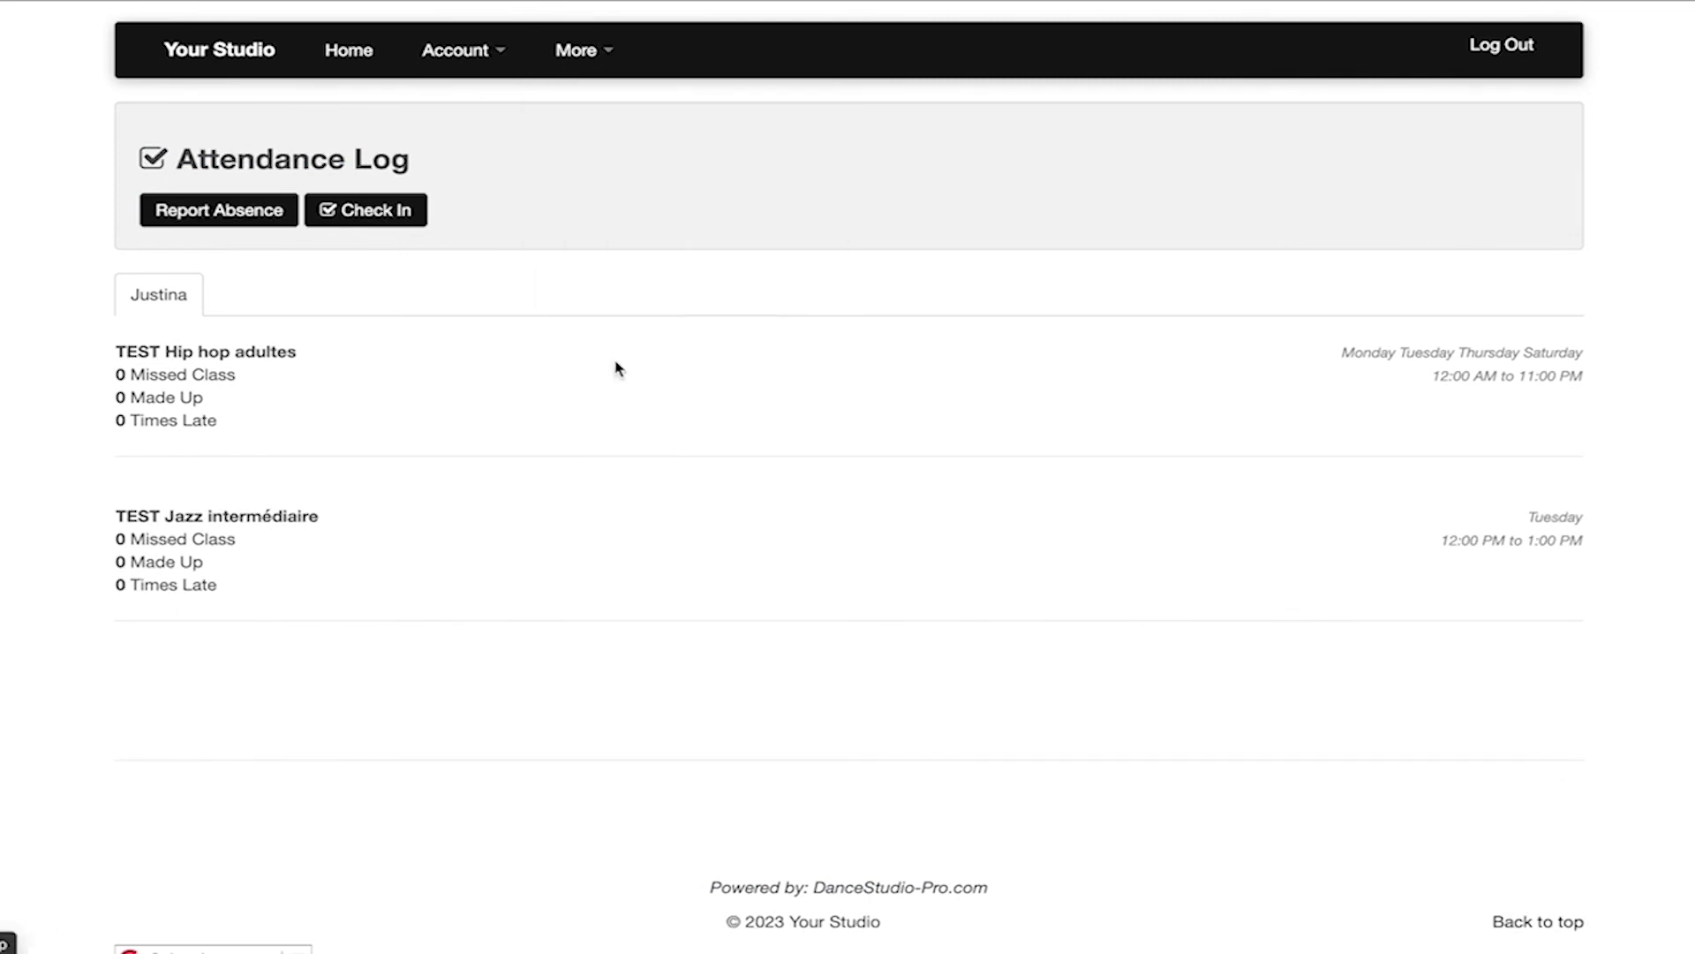
{"action": "left_click", "coordinate": [240, 53]}
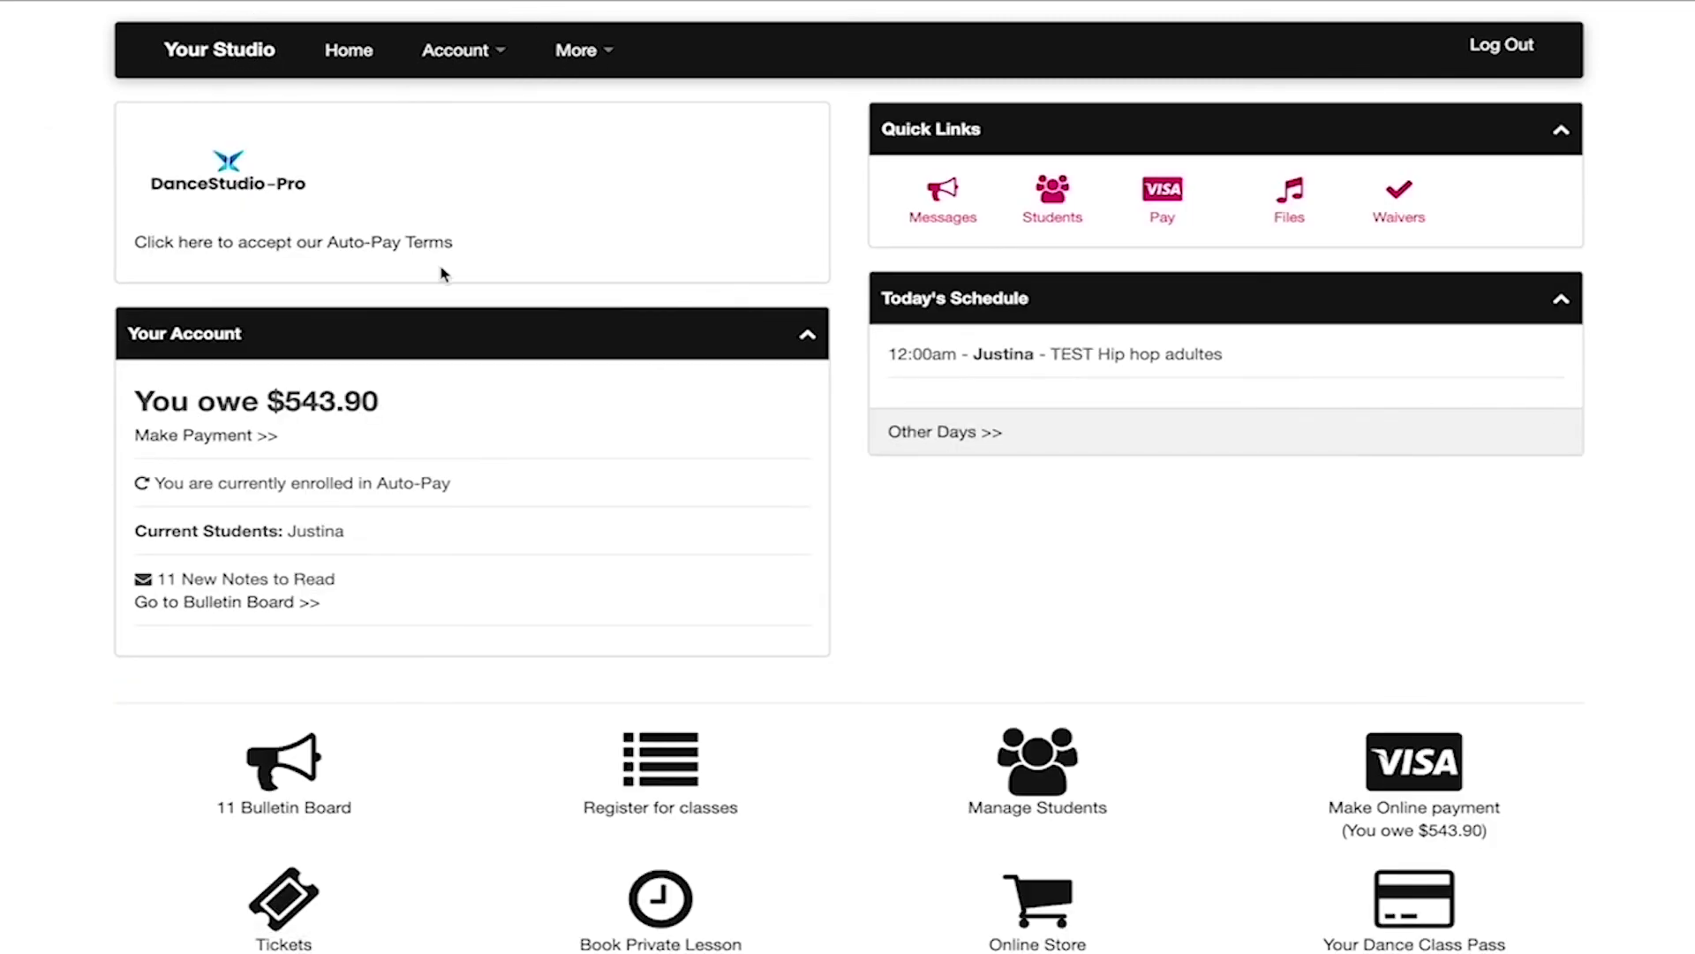